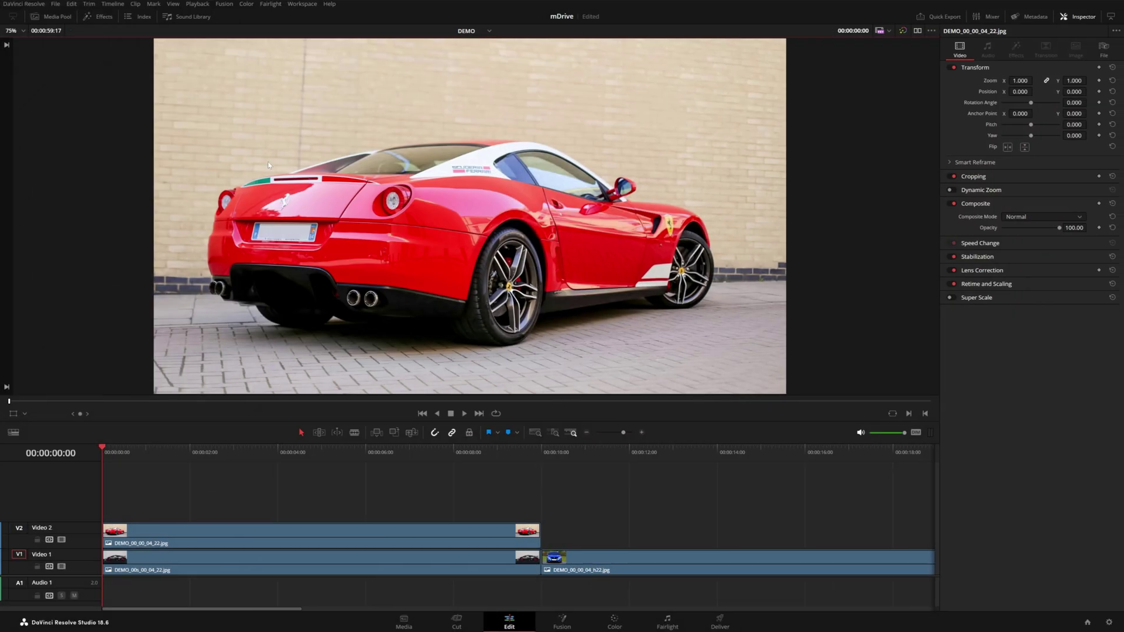
Step: Show the effects library and browse the mDrive Elegant and mDrive Sport categories under the MotionVFX effects
left_click(103, 17)
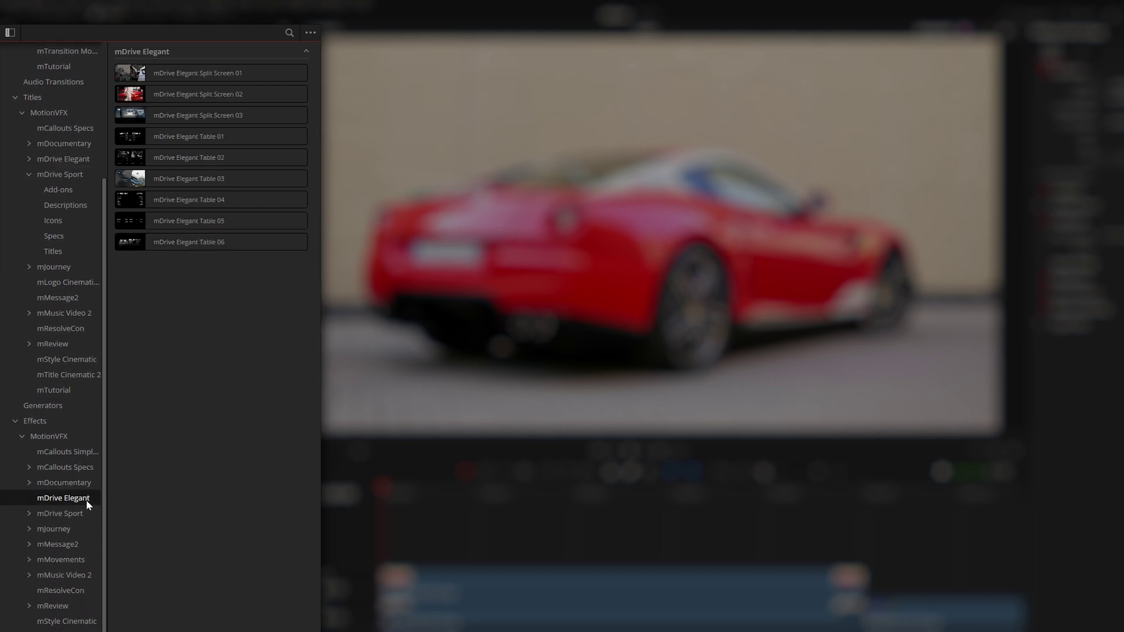
left_click(86, 511)
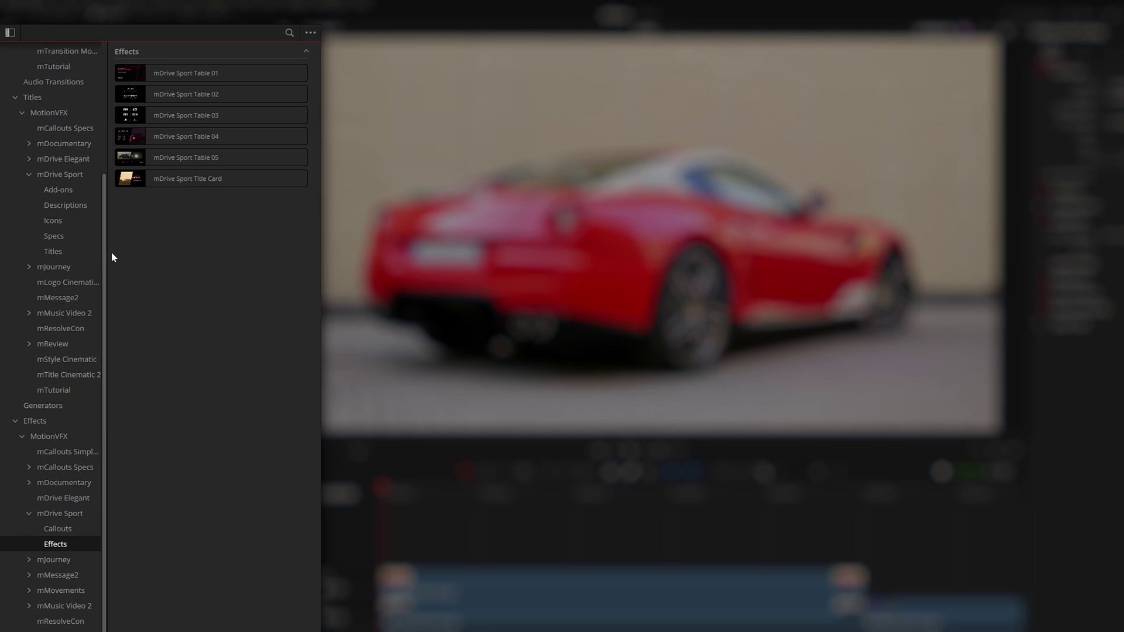
scroll(100, 246, "up", 5)
left_click(54, 54)
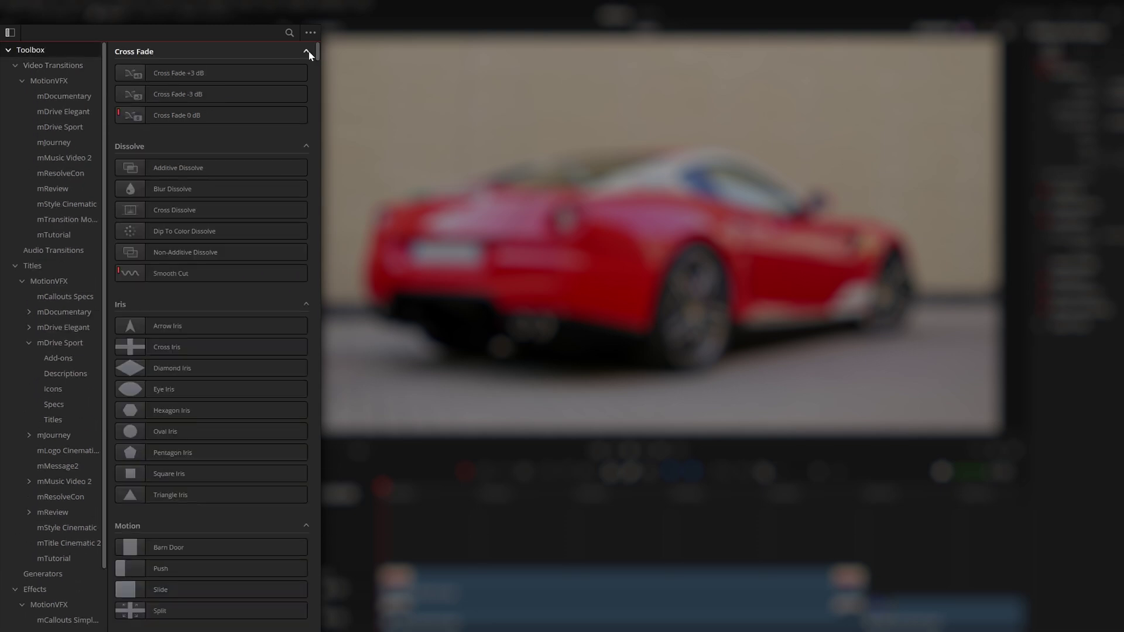
Step: Search the effects library for "mdrive", hide the category list and look through the matching items
left_click(289, 33)
type("mdrive")
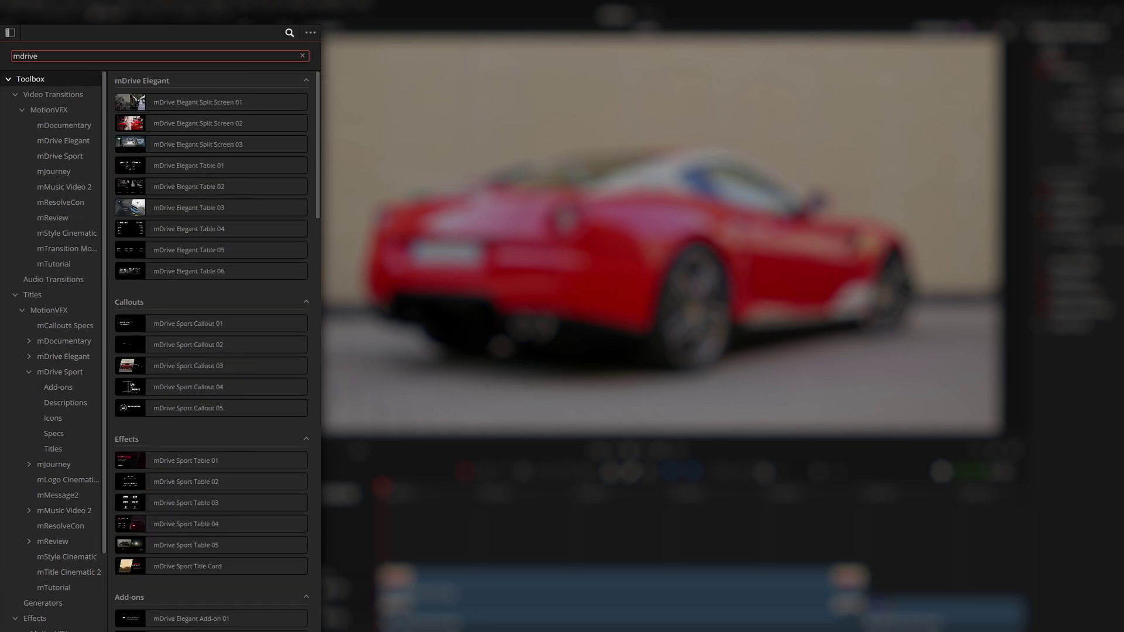
left_click(11, 33)
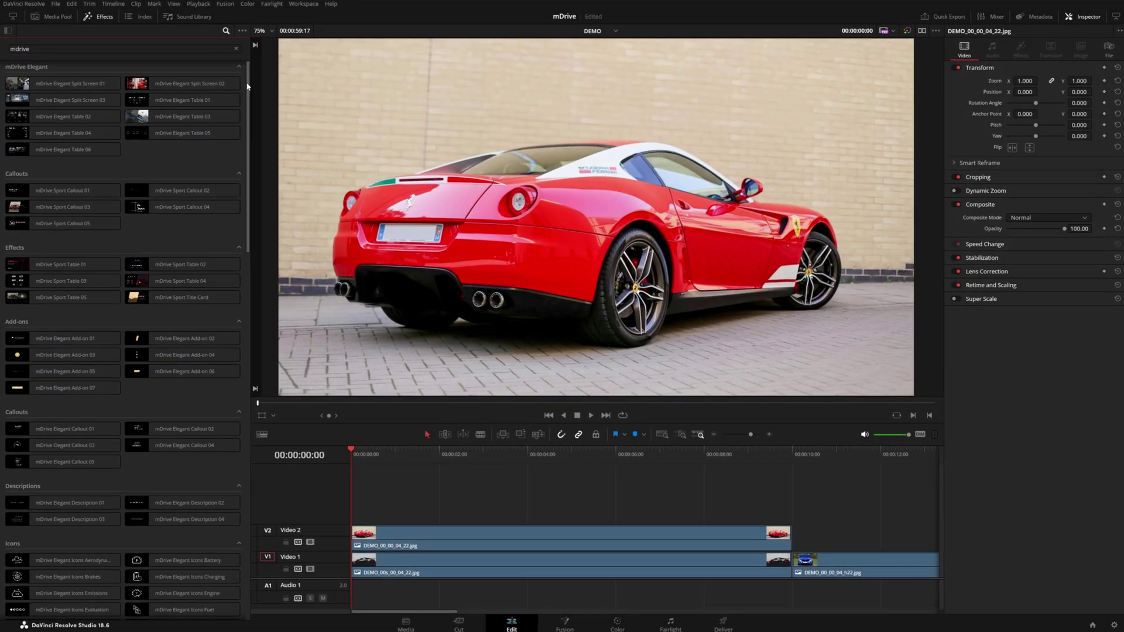
scroll(235, 410, "down", 10)
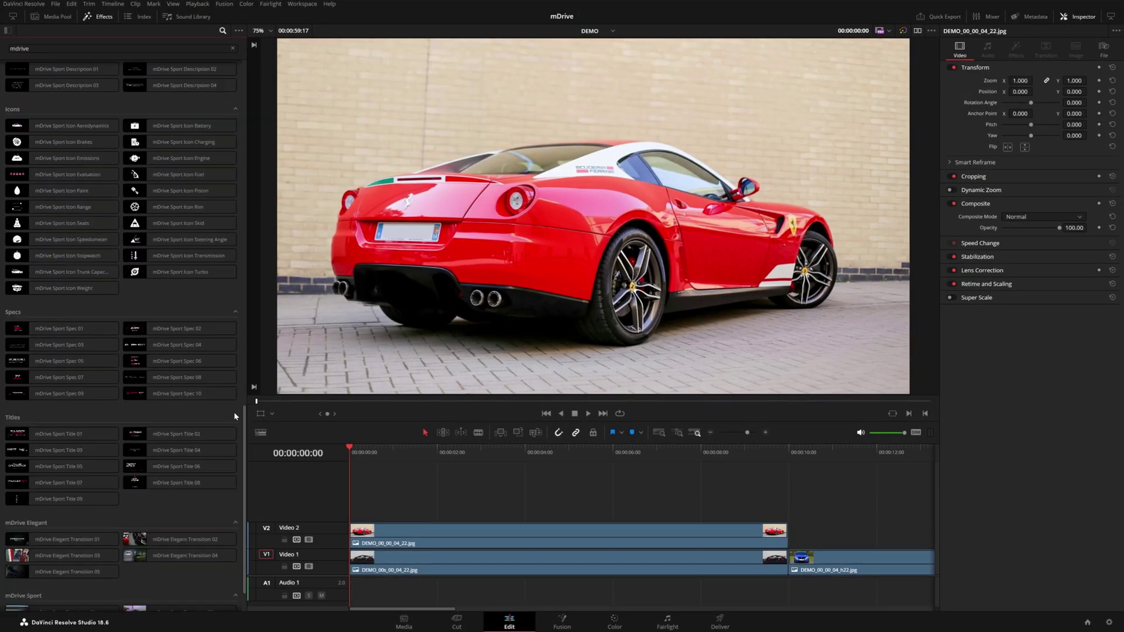
scroll(251, 129, "up", 10)
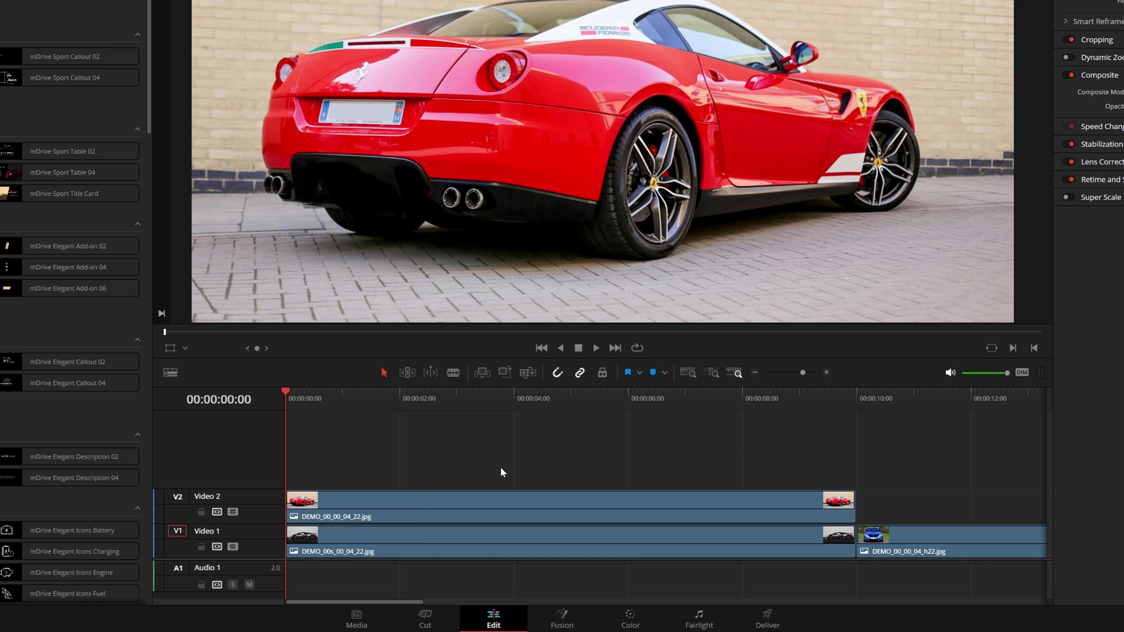
Step: Combine the two stacked clips DEMO_00_00_04_22.jpg and DEMO_00s_00_04_22.jpg into a new Fusion clip
left_click_drag(533, 460, 402, 545)
right_click(402, 544)
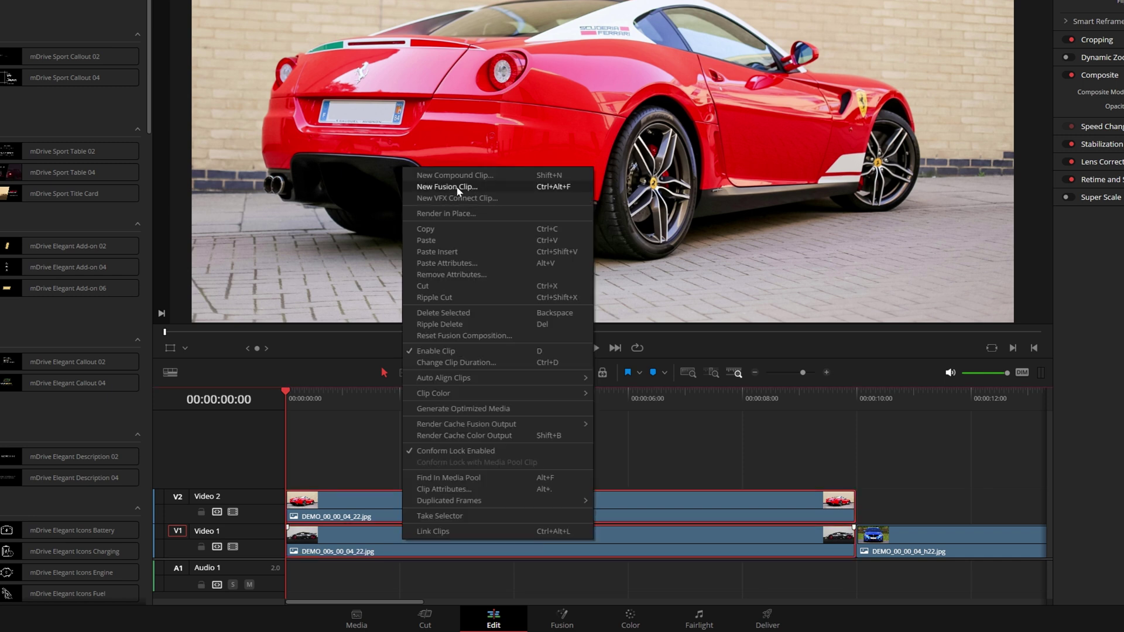
left_click(486, 188)
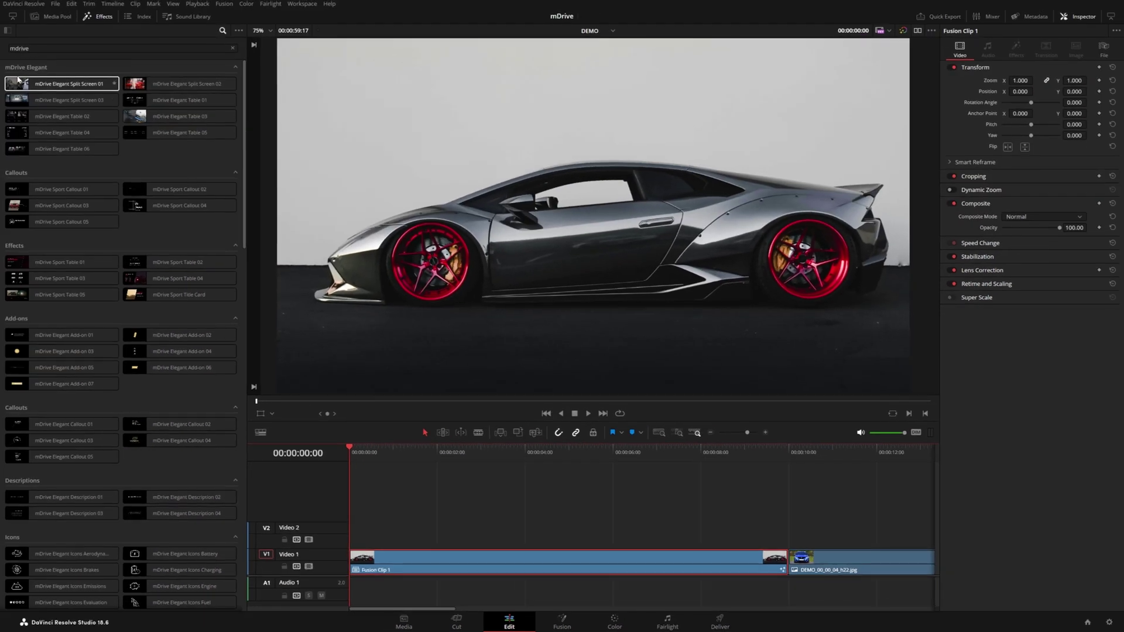
Step: Apply the mDrive Elegant Split Screen 01 effect to the Fusion clip and play it back
left_click(61, 84)
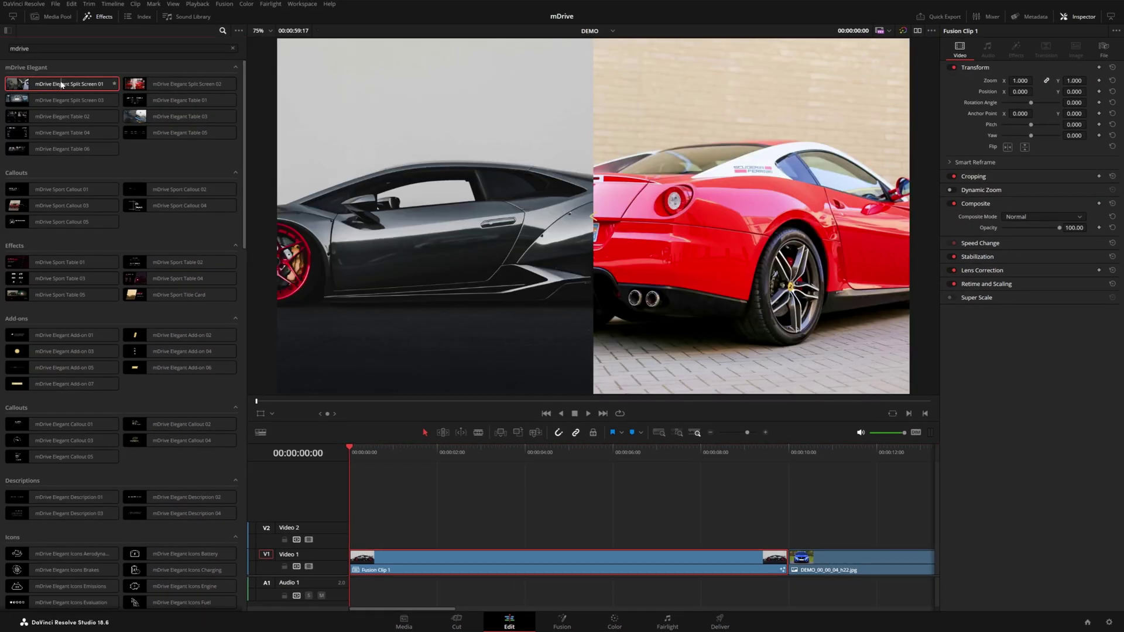
left_click_drag(61, 84, 404, 557)
left_click(403, 557)
key("space")
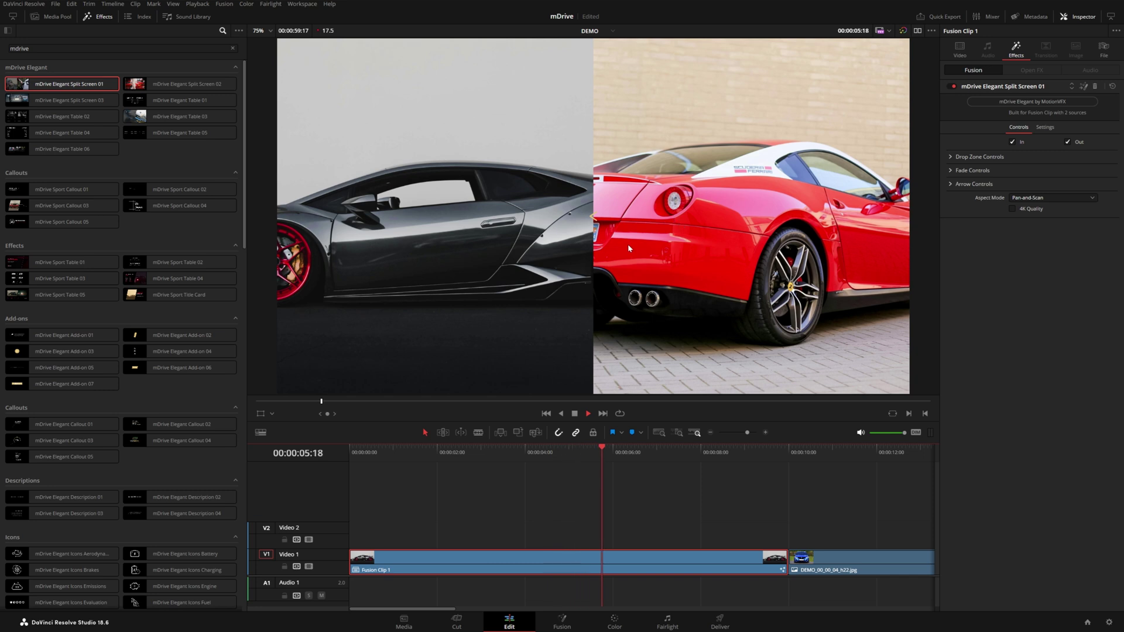
key("space")
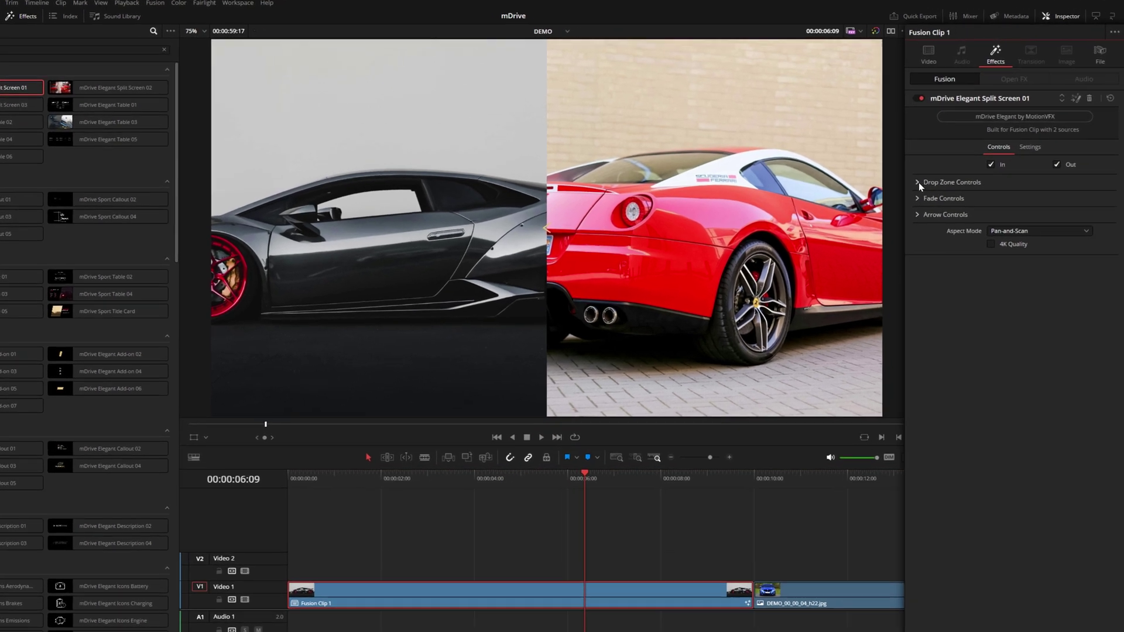
Step: Set the effect's Split Screen Flip to Media 2 and preview the split animation from the start of the timeline
left_click(951, 157)
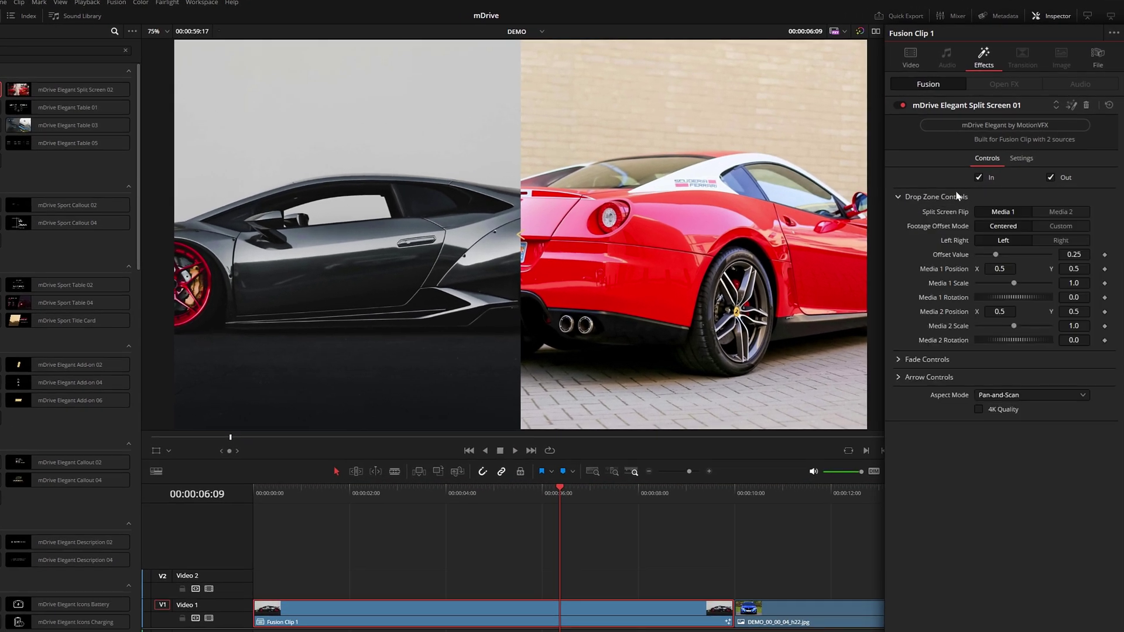
left_click(1061, 212)
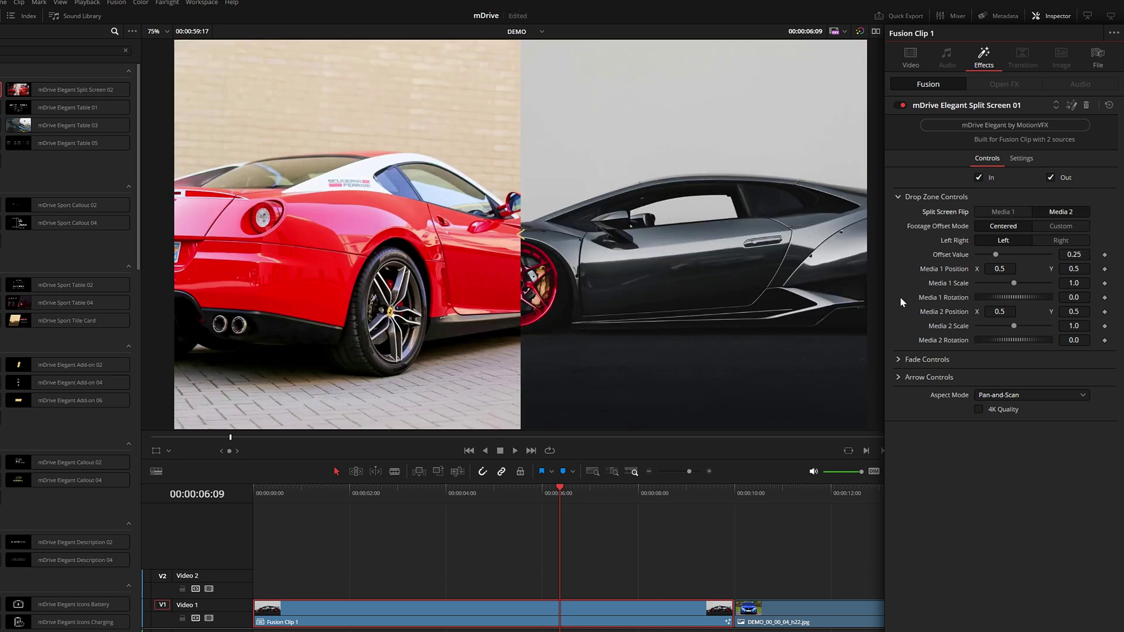
key("Home")
key("space")
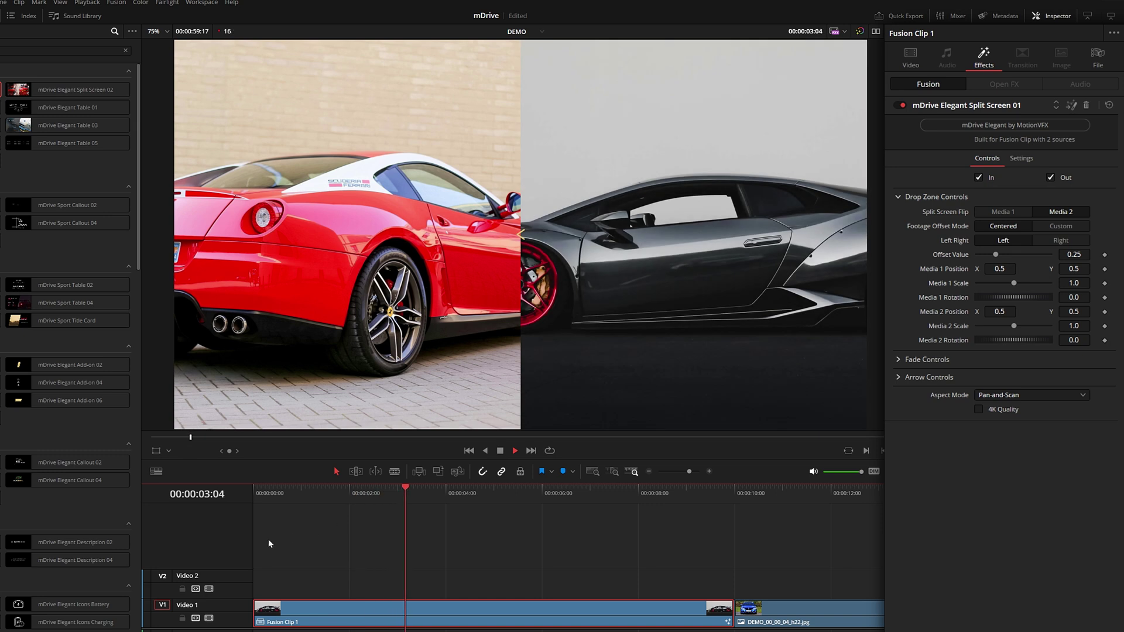
left_click_drag(268, 493, 341, 496)
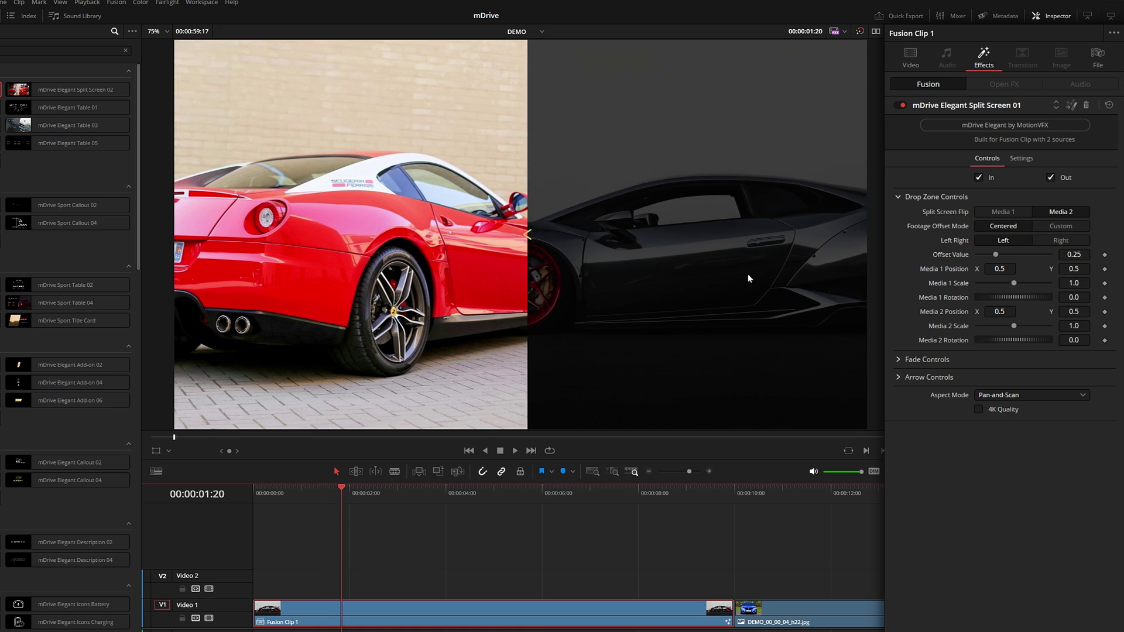
Step: Change the Footage Offset Mode to Custom and play the clip from the beginning
left_click(1058, 227)
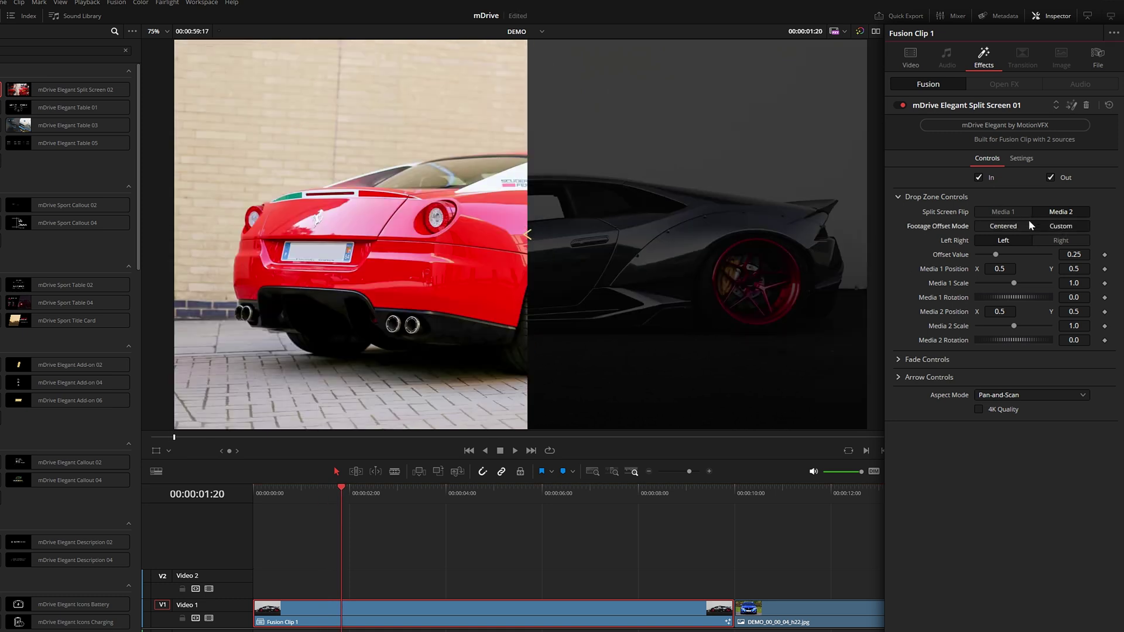
key("Home")
key("space")
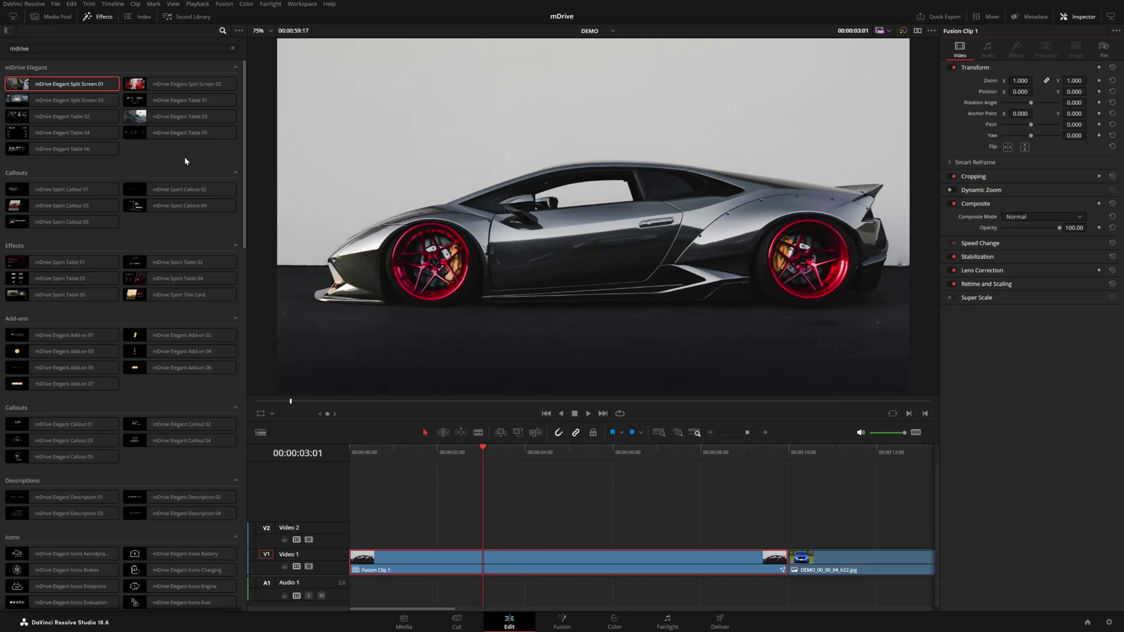
Step: Open the Fusion clip in its own timeline to view its layered clips and return to the DEMO timeline
mouse_move(82, 135)
right_click(473, 559)
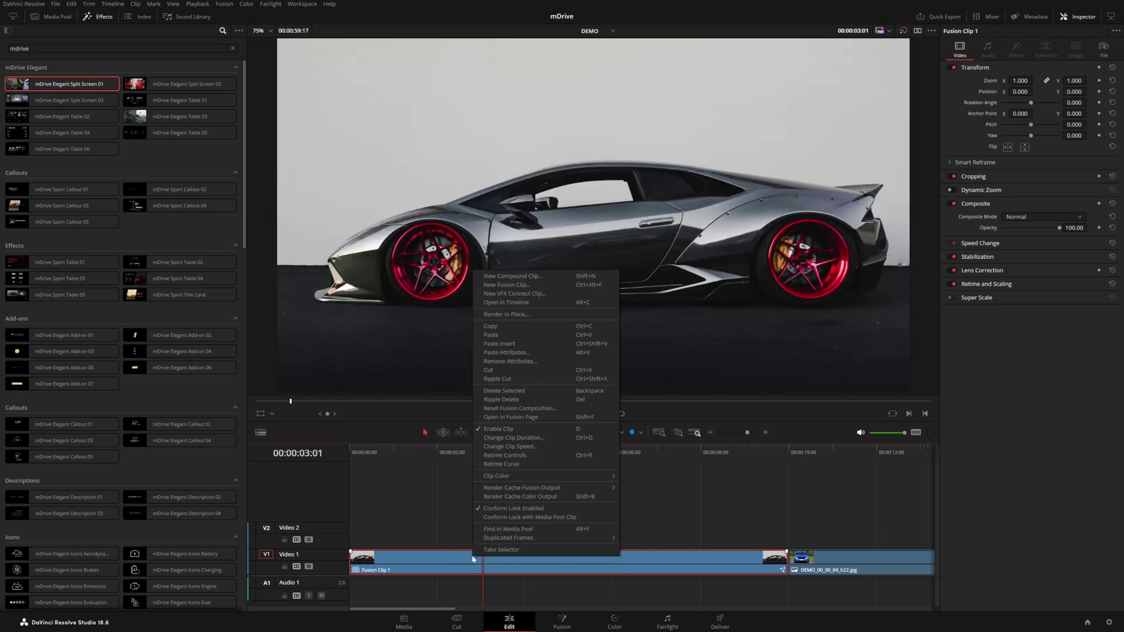
left_click(506, 302)
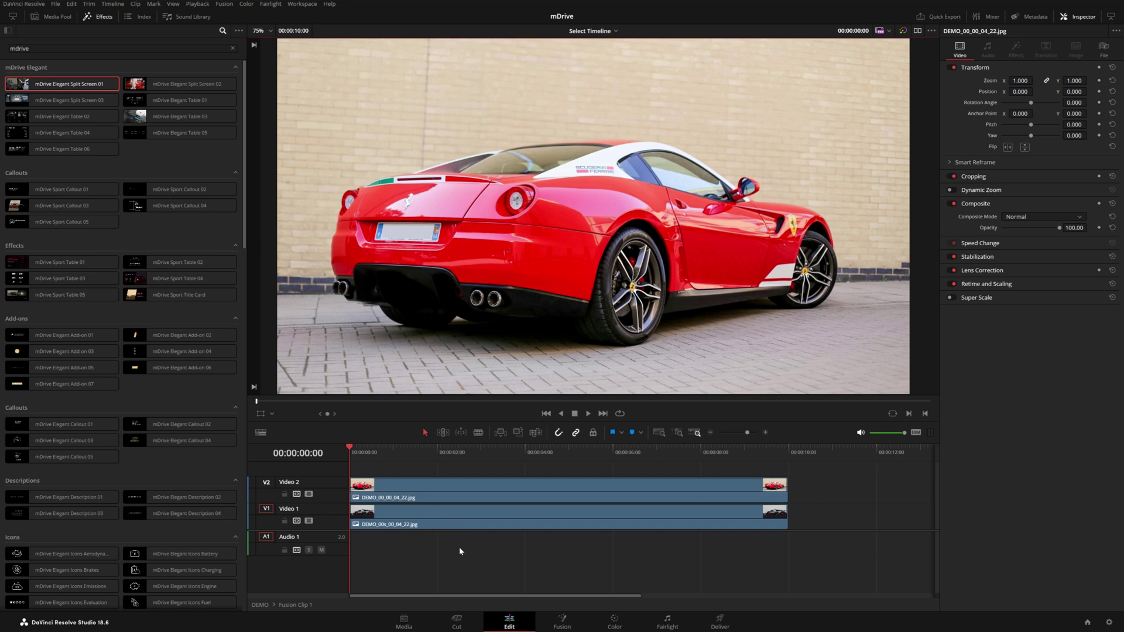
left_click(259, 604)
Step: Cut the blue car clip DEMO_00_00_04_h22.jpg out of the DEMO timeline
scroll(822, 529, "right", 5)
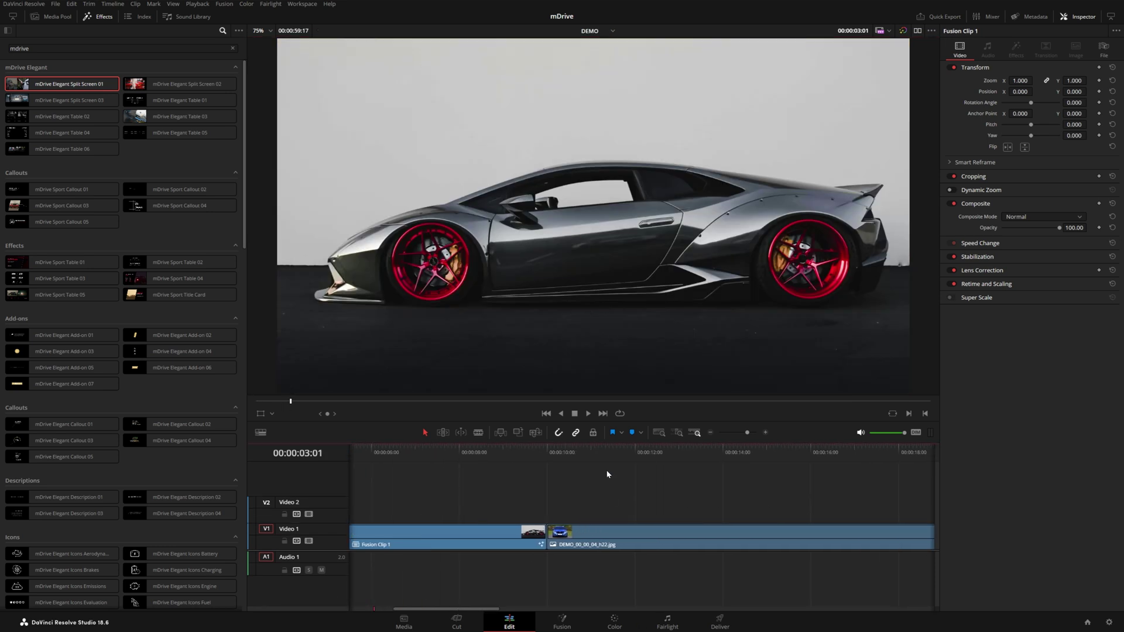
left_click(639, 452)
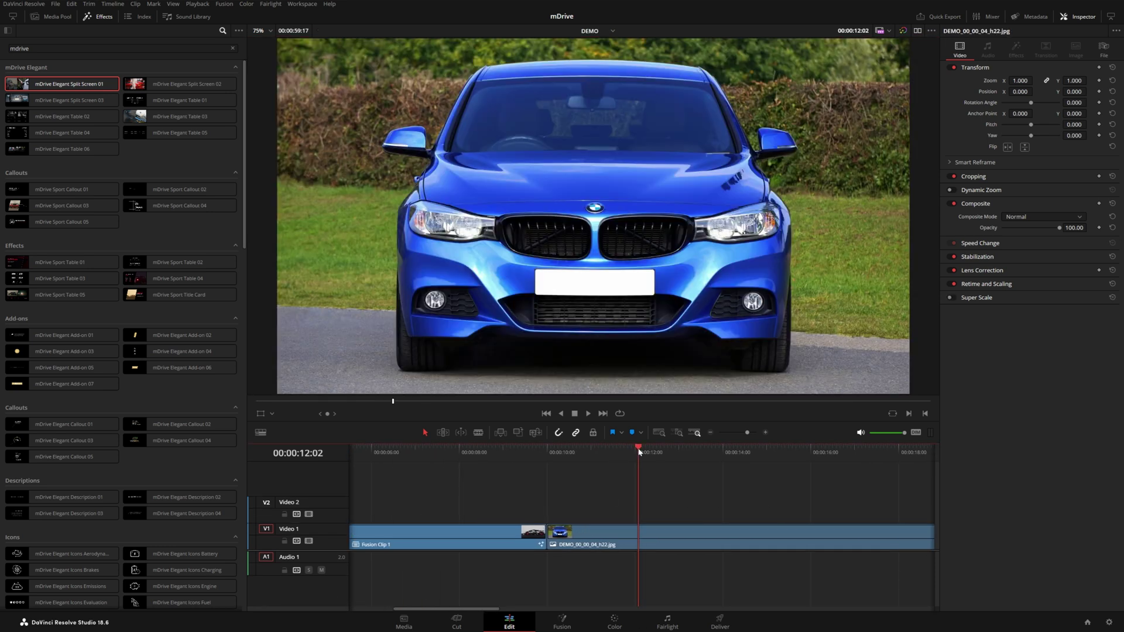
left_click(600, 541)
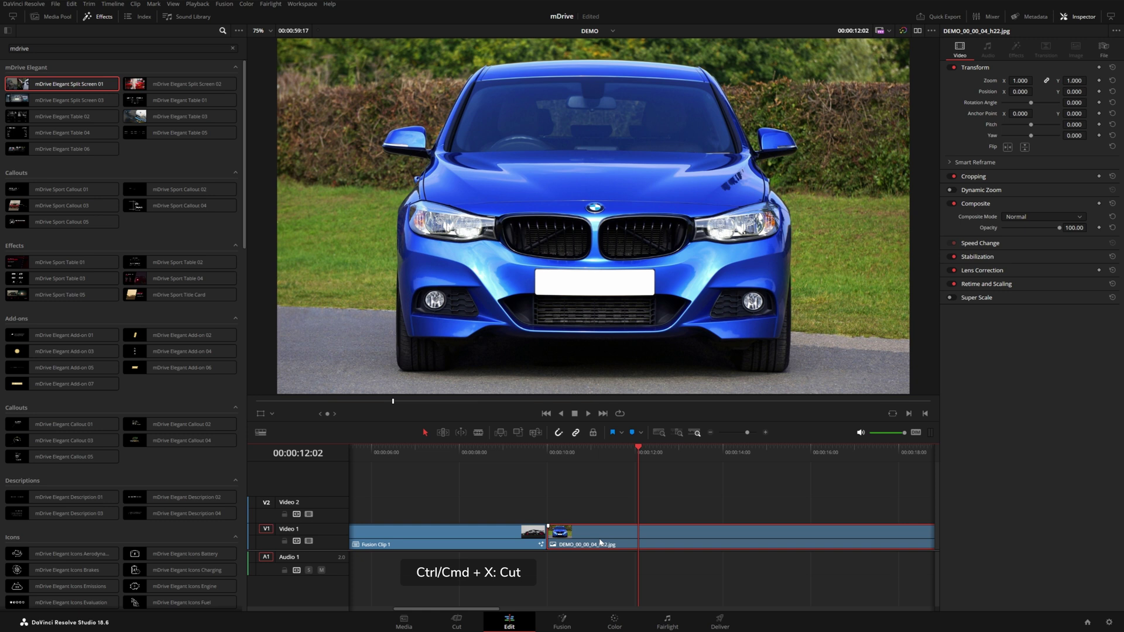
key("ctrl+x")
Step: Paste the blue car clip inside the Fusion clip's timeline, stack it above the other two at the start, and return to the DEMO timeline
scroll(599, 538, "left", 10)
left_click(466, 452)
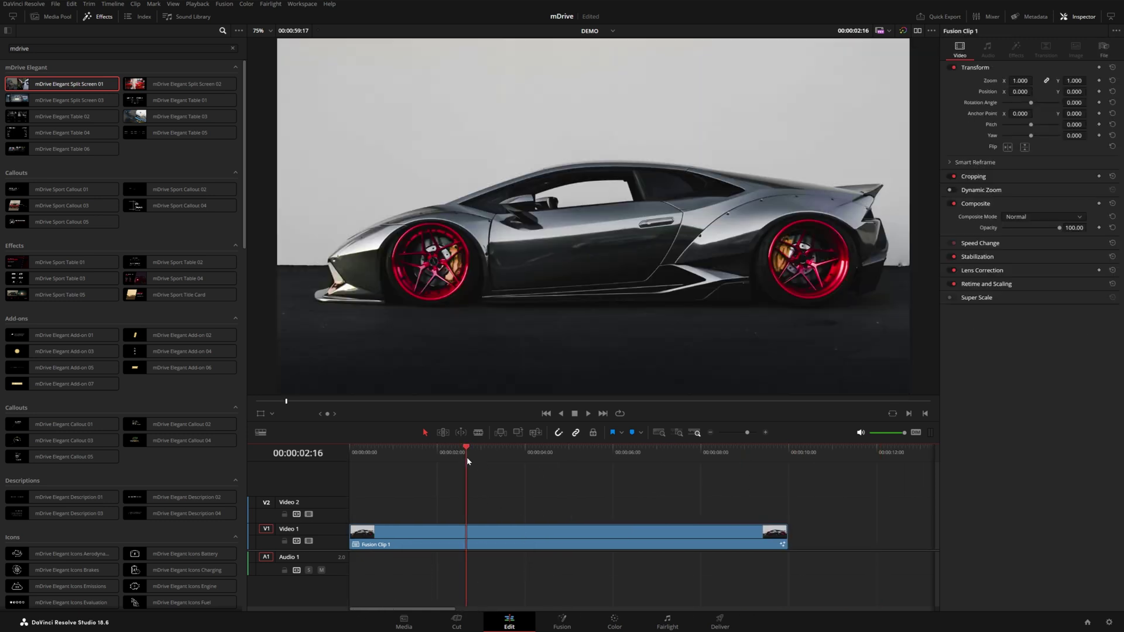
right_click(480, 541)
left_click(522, 287)
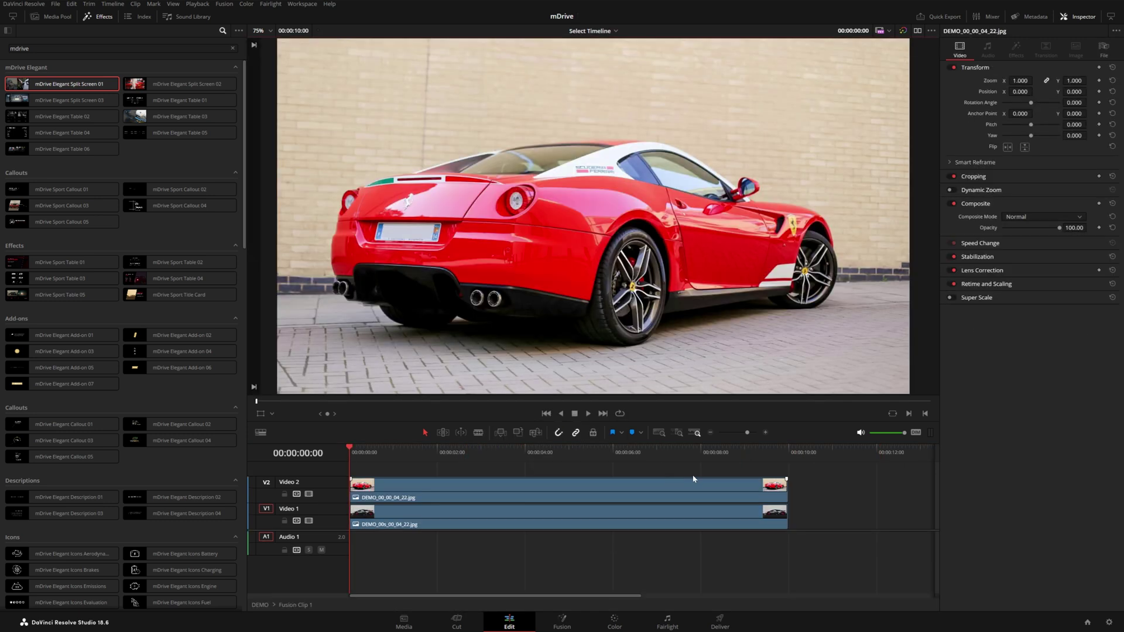
left_click(801, 452)
key("ctrl+v")
key("shift+z")
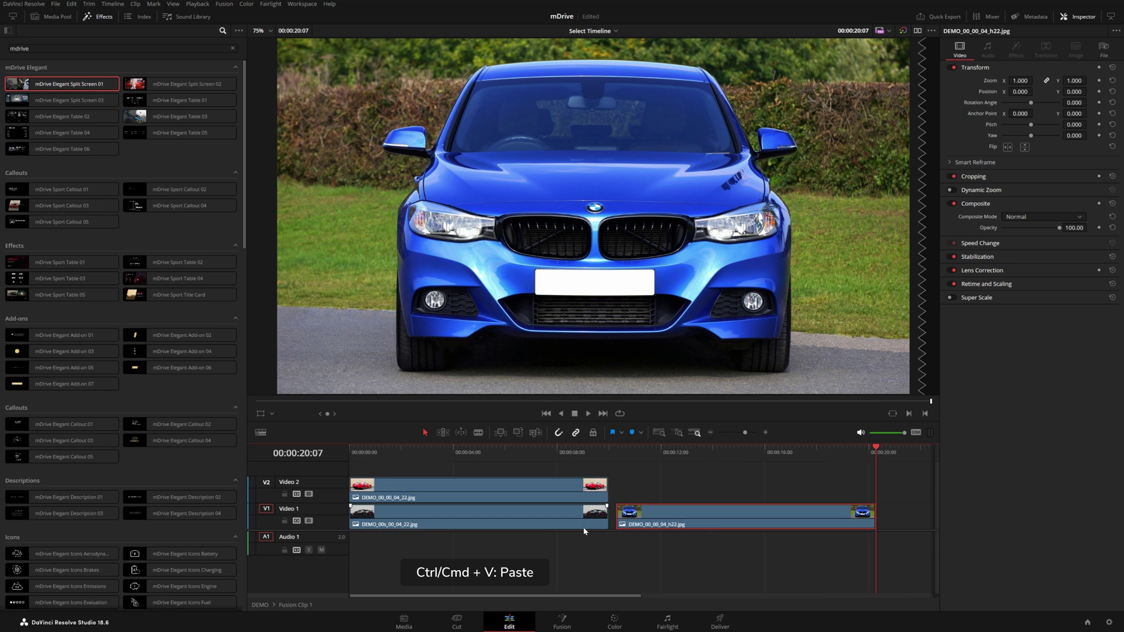
left_click_drag(654, 523, 388, 483)
left_click(258, 604)
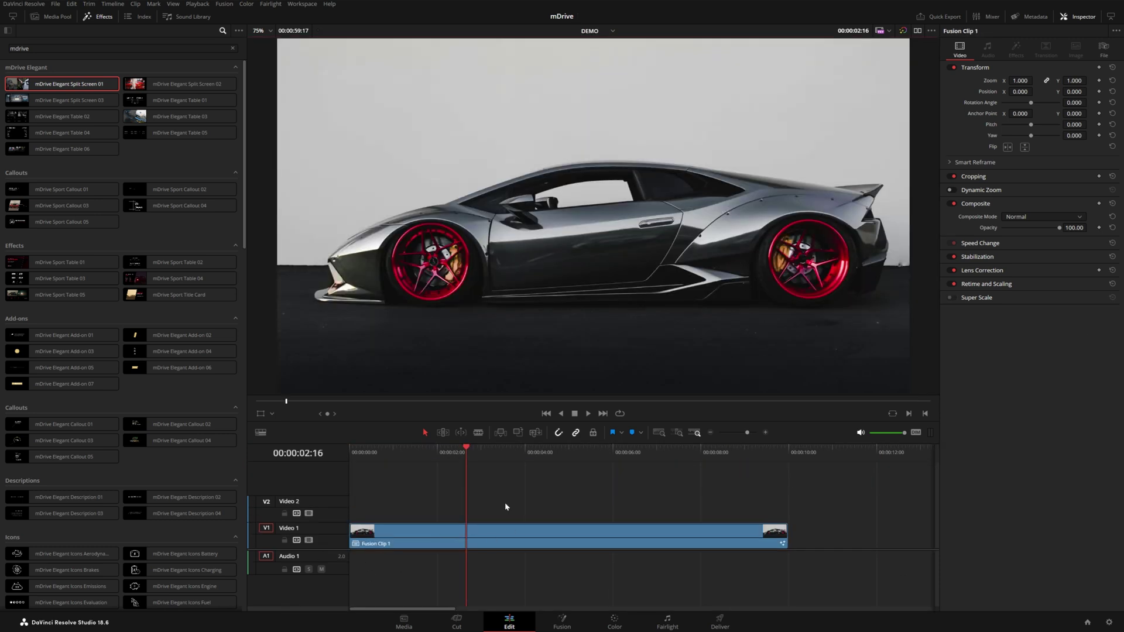
Step: Apply the mDrive Elegant Table 02 effect to the Fusion clip and preview its animation from the start
left_click(507, 537)
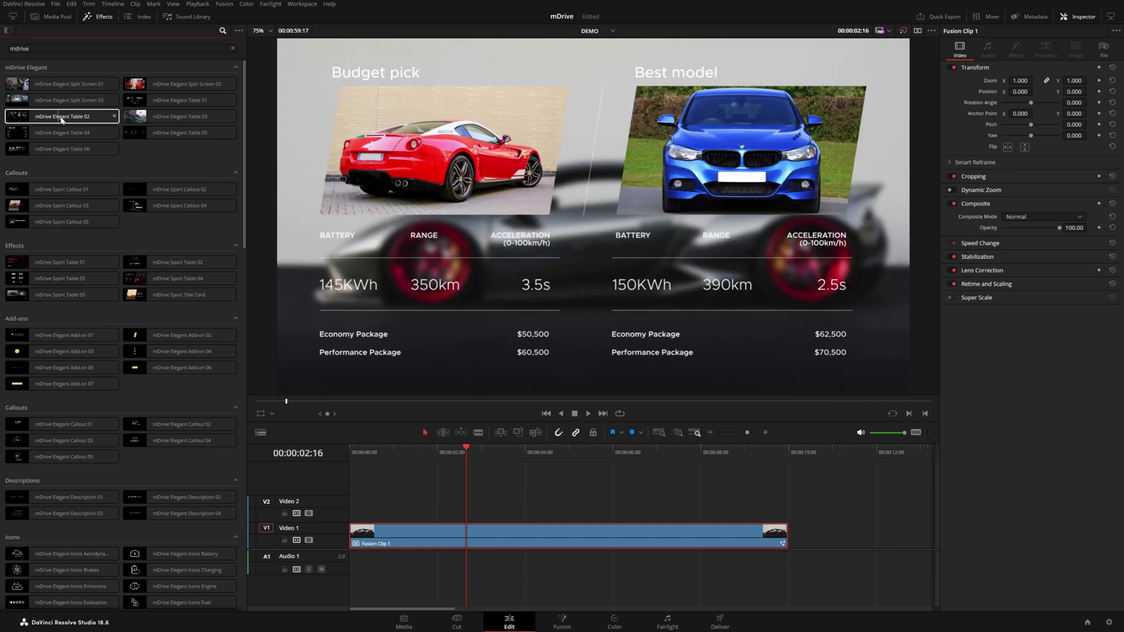
left_click_drag(70, 118, 441, 537)
key("Home")
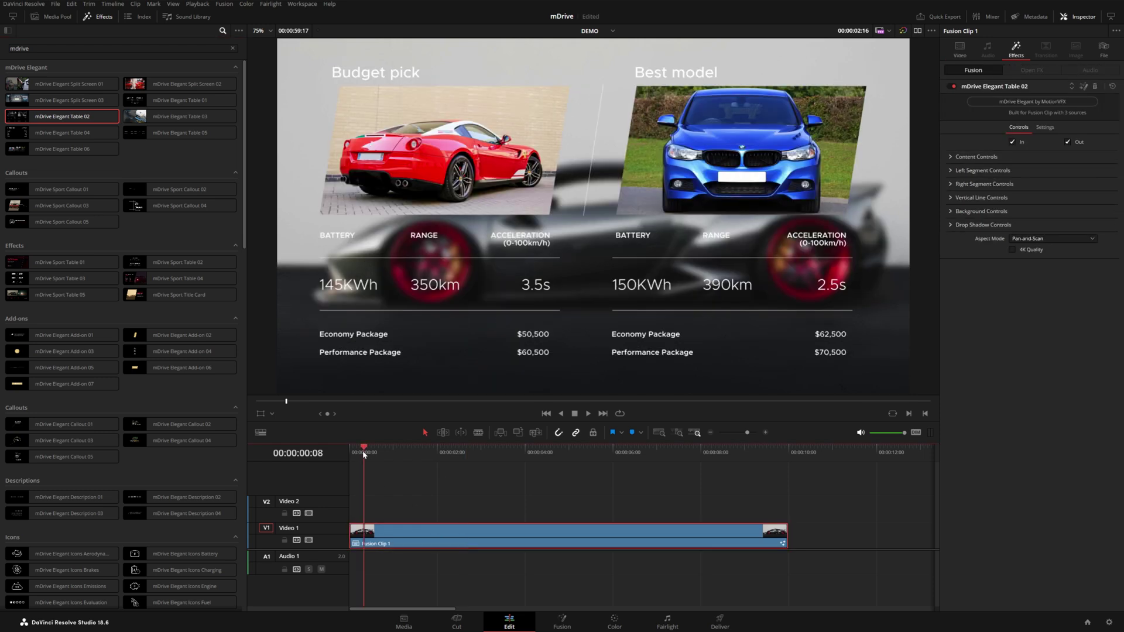
key("space")
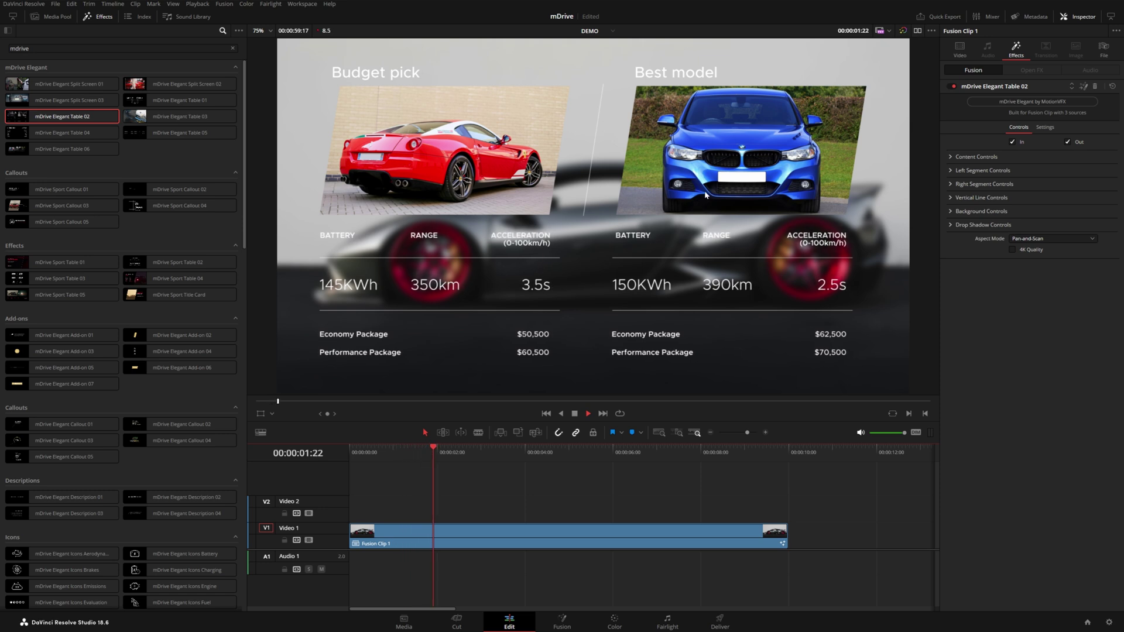
key("space")
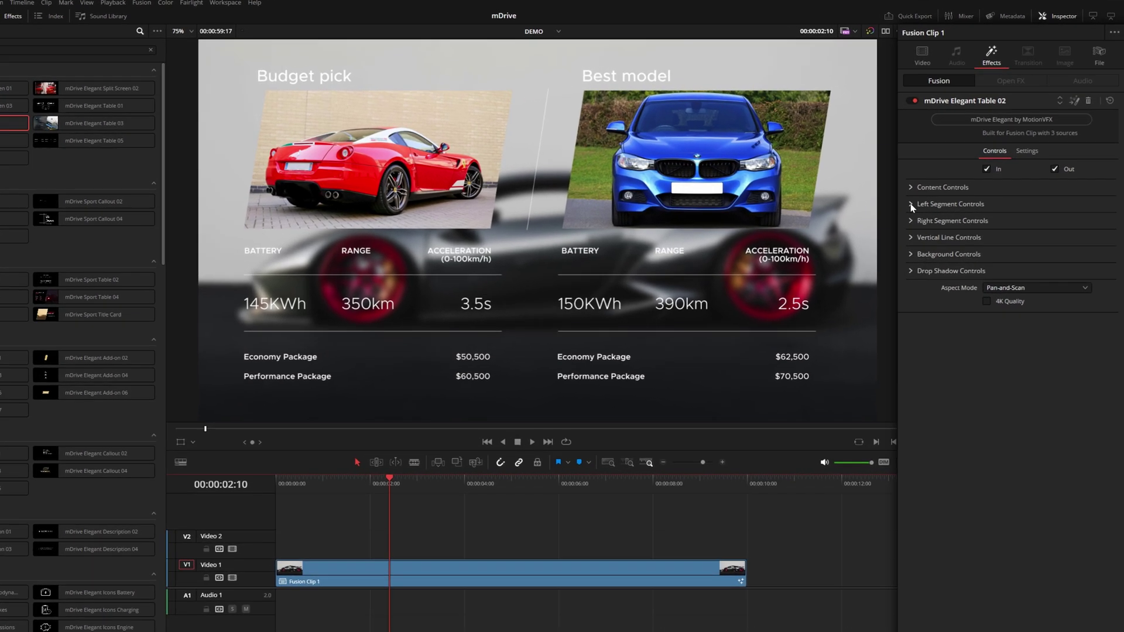
Step: Expand the left segment's media controls, try adjusting its position, scale and inner position, and reset them to their defaults
left_click(911, 204)
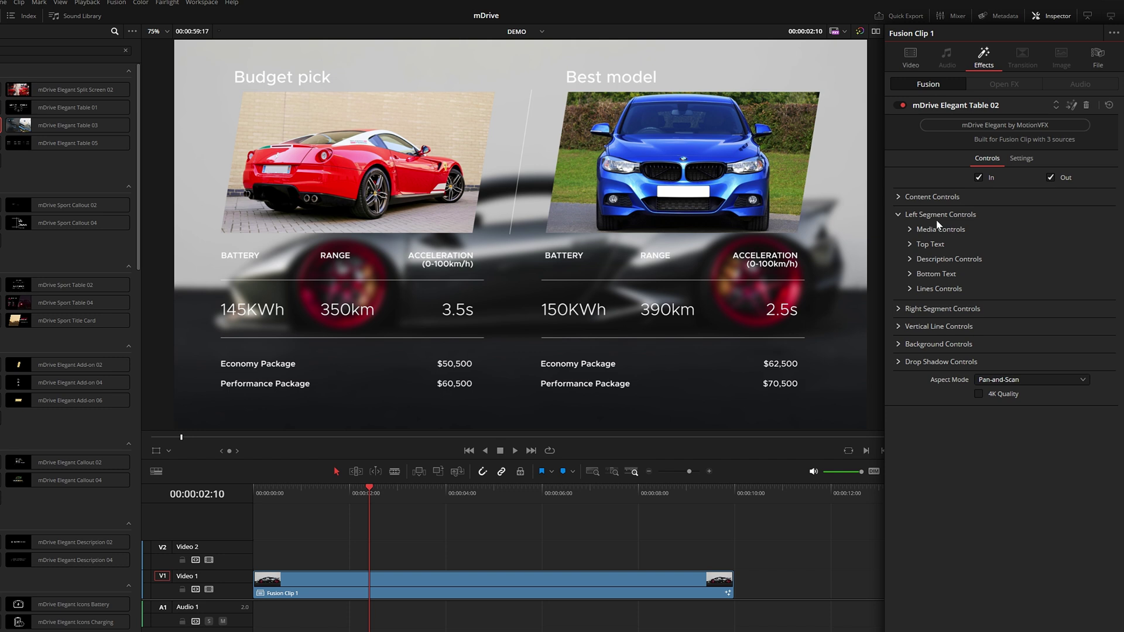
left_click(938, 228)
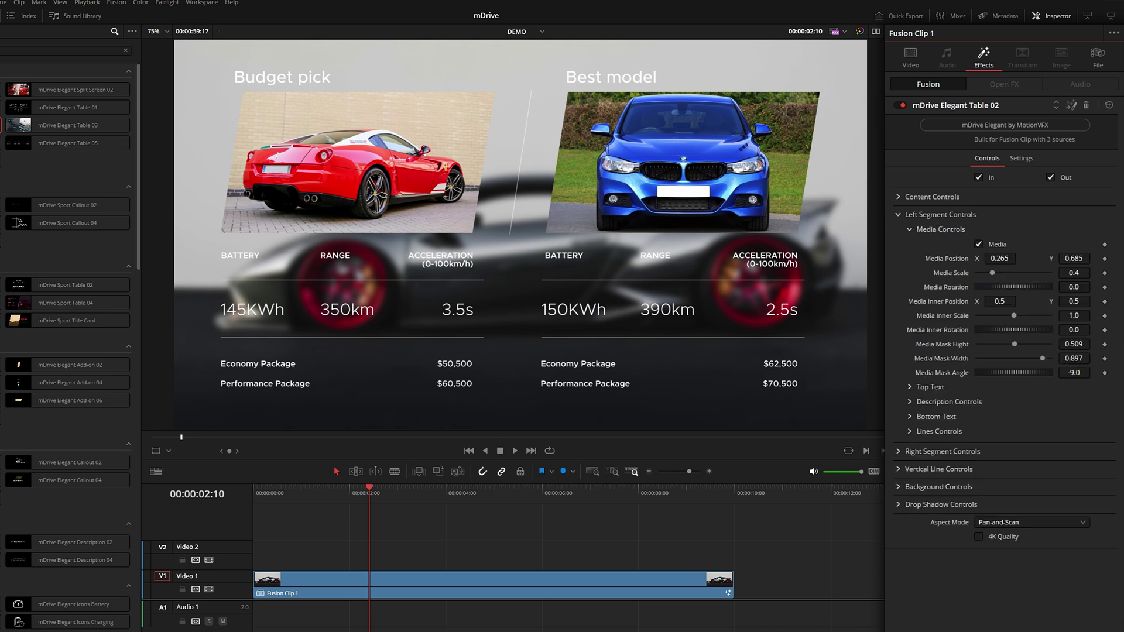
left_click_drag(999, 259, 998, 302)
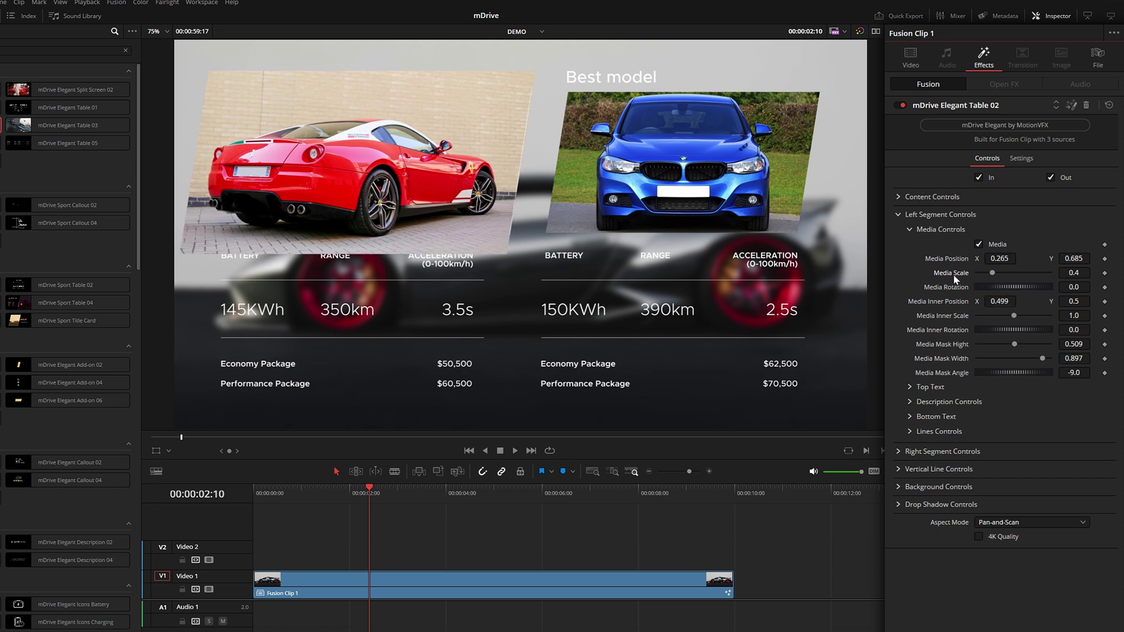
double_click(954, 301)
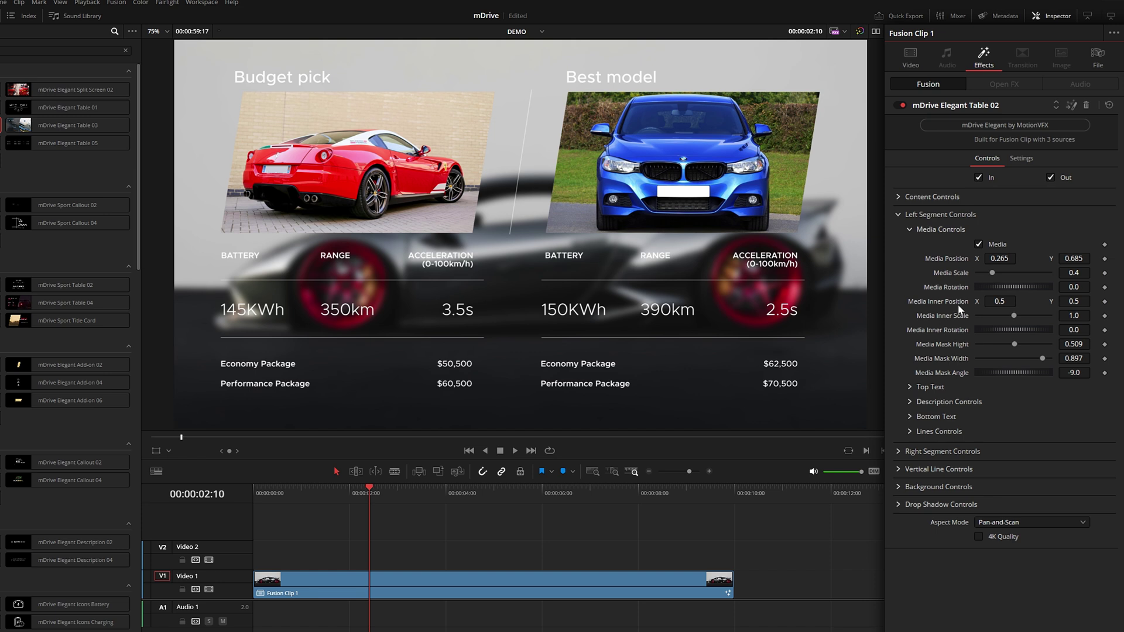
Step: Change the left segment's top text to "Street Edition"
left_click(921, 230)
left_click(921, 244)
triple_click(931, 274)
type("T")
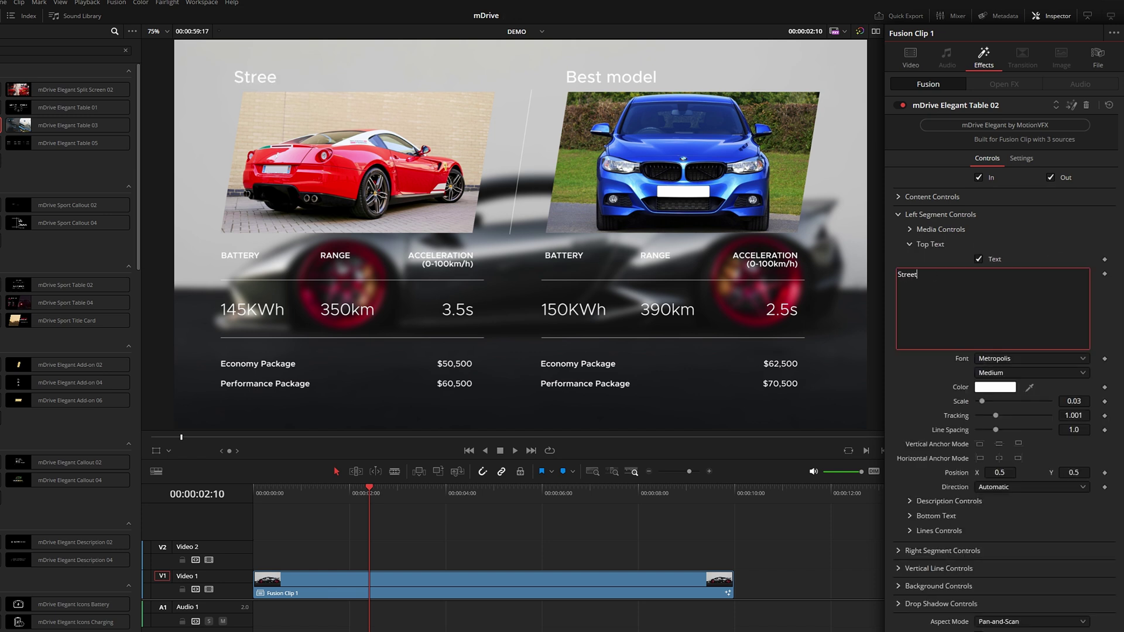
Step: Set the left segment's bottom text values to 550km for range and 2.7s for acceleration
left_click(907, 245)
left_click(936, 258)
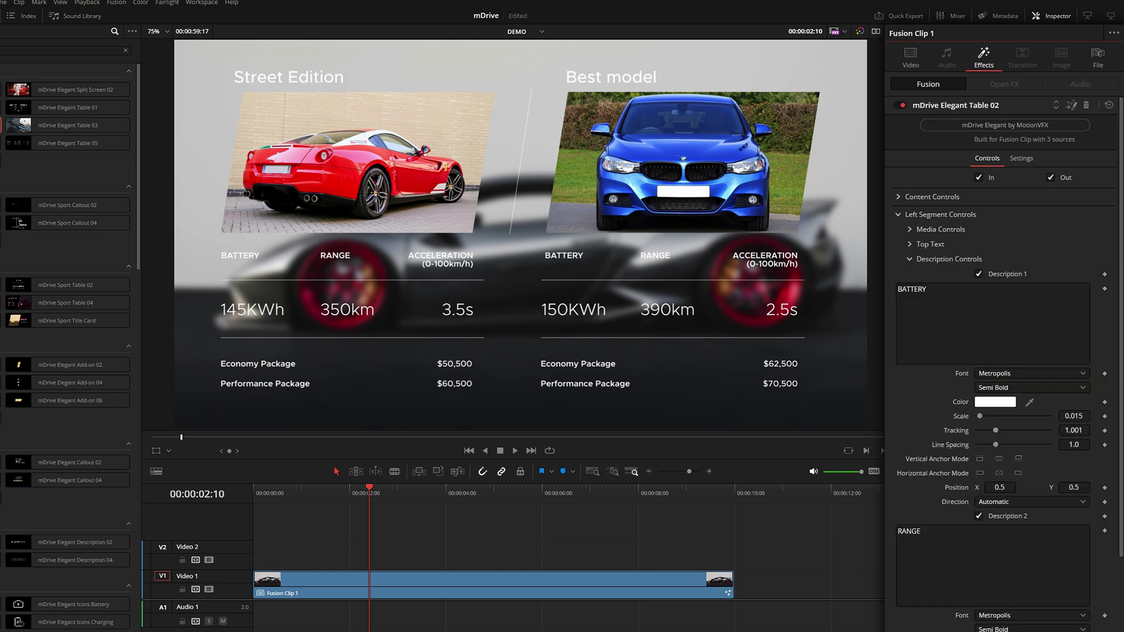
scroll(1122, 231, "down", 5)
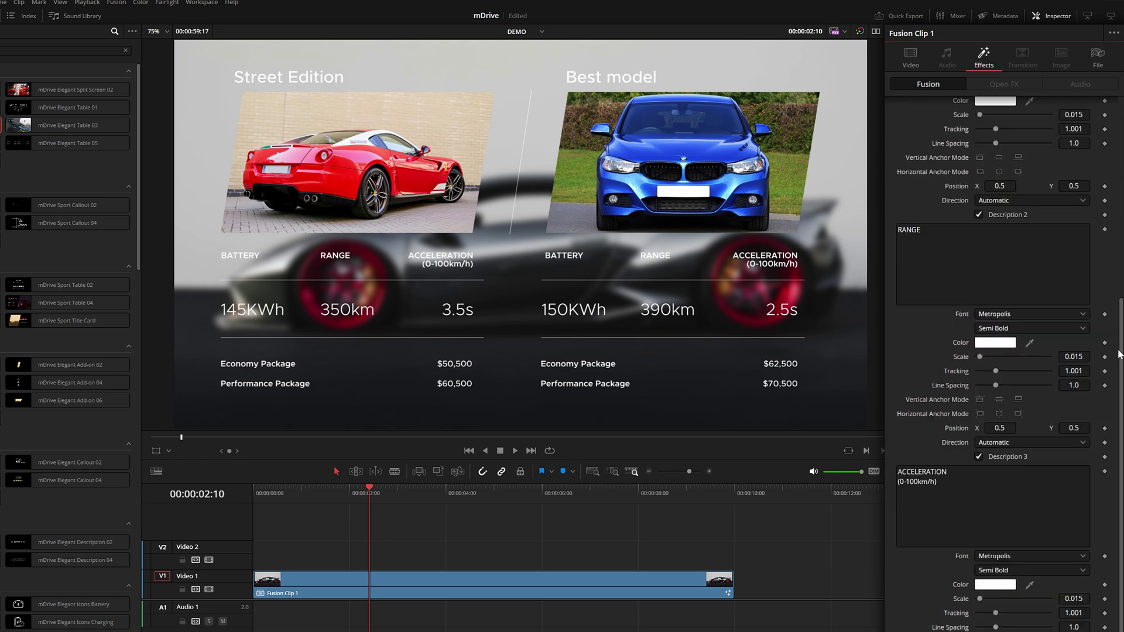
scroll(1119, 355, "down", 1)
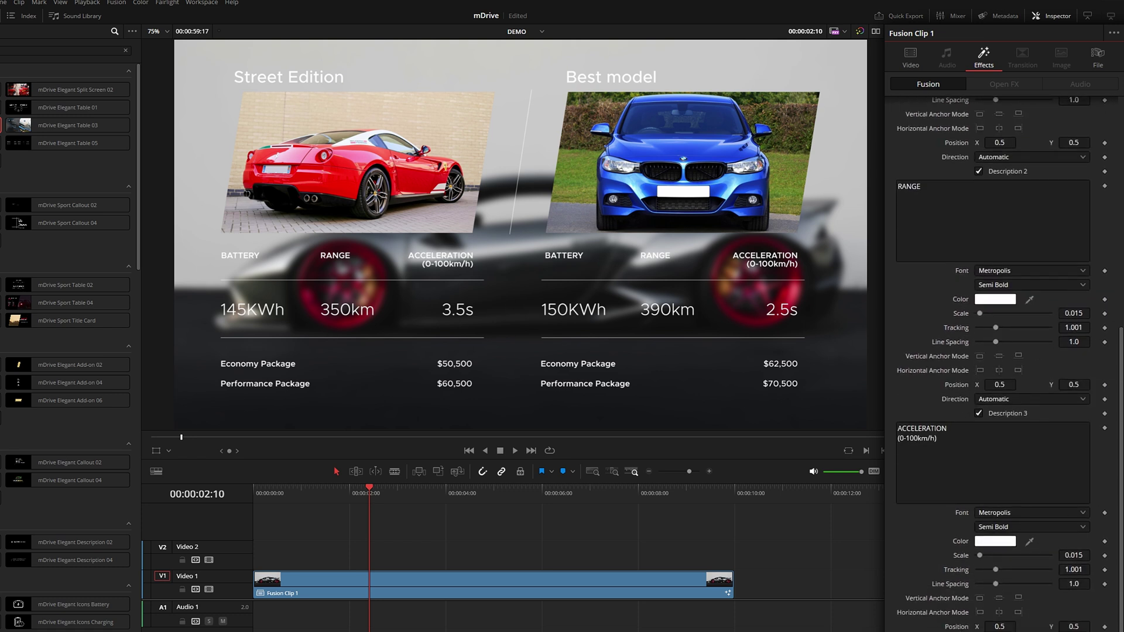
scroll(910, 434, "down", 8)
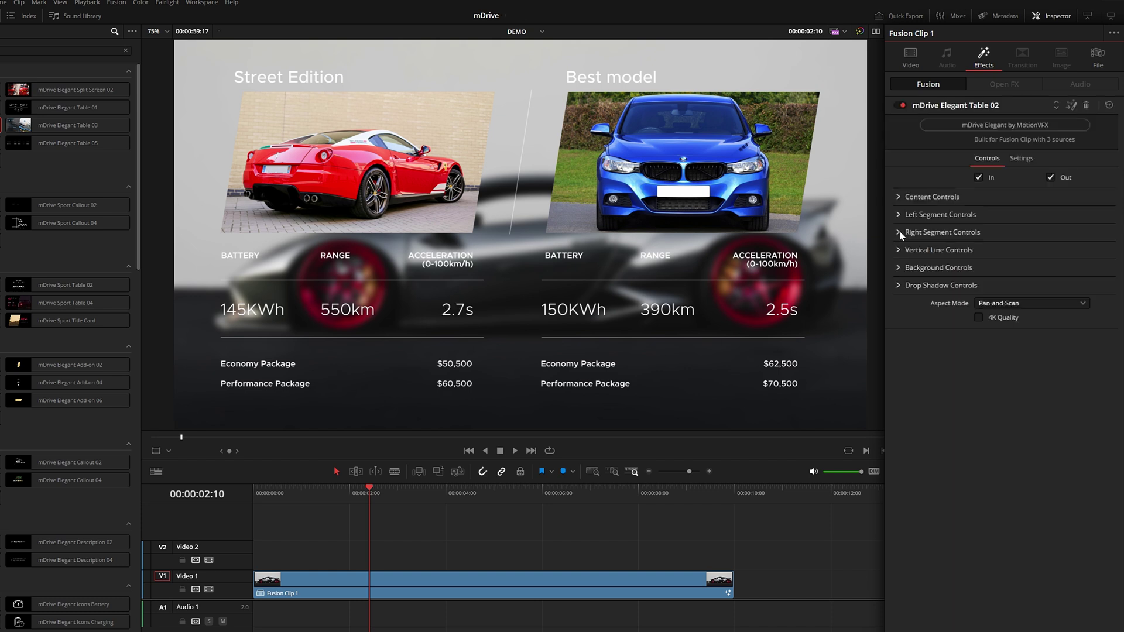
Step: Change the right segment's top text to "Sport Edition"
left_click(899, 233)
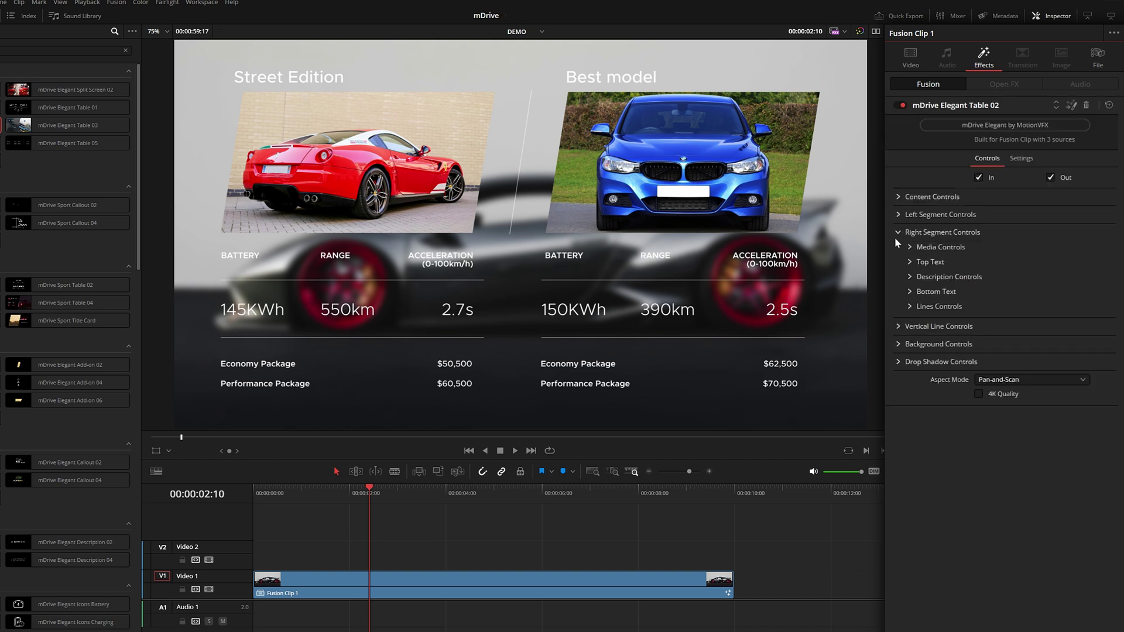
left_click(928, 262)
type("Sport Edi")
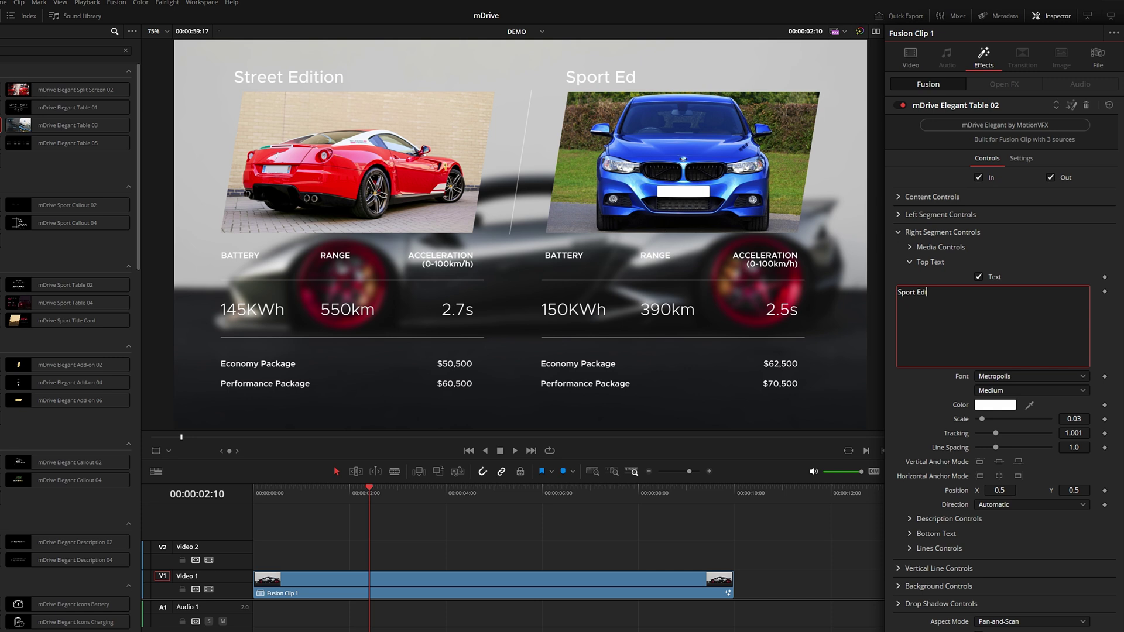
type("tion")
Step: Set the vertical line's X position to 0.4513, its thickness to 0.0023 and its length to 0.442
left_click(937, 233)
left_click(934, 252)
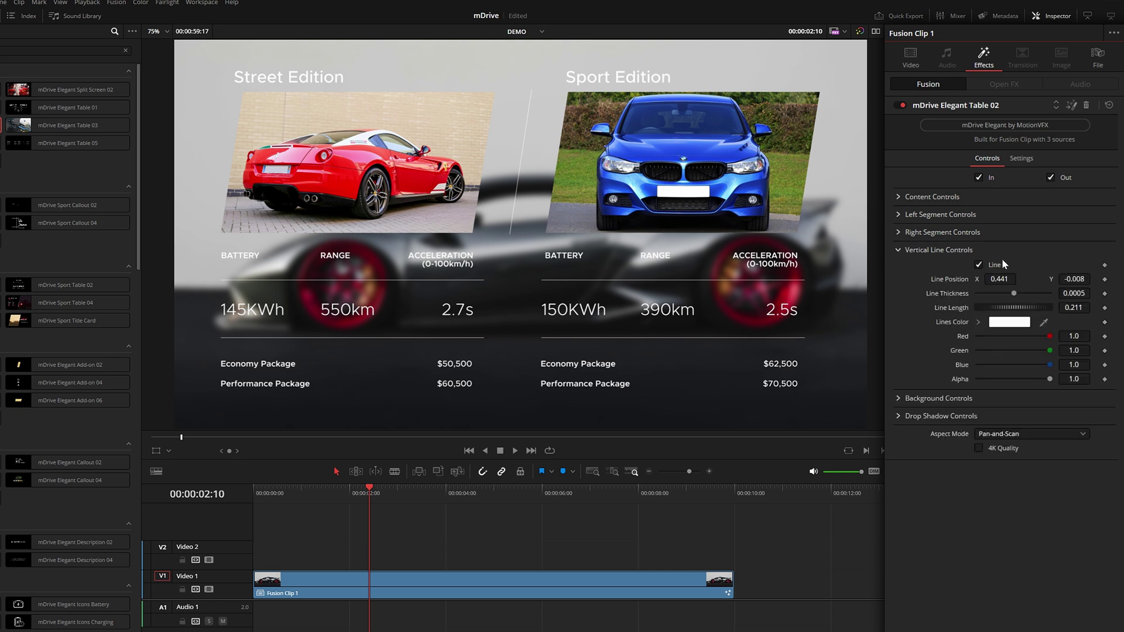
left_click(978, 265)
left_click_drag(1014, 294, 1100, 308)
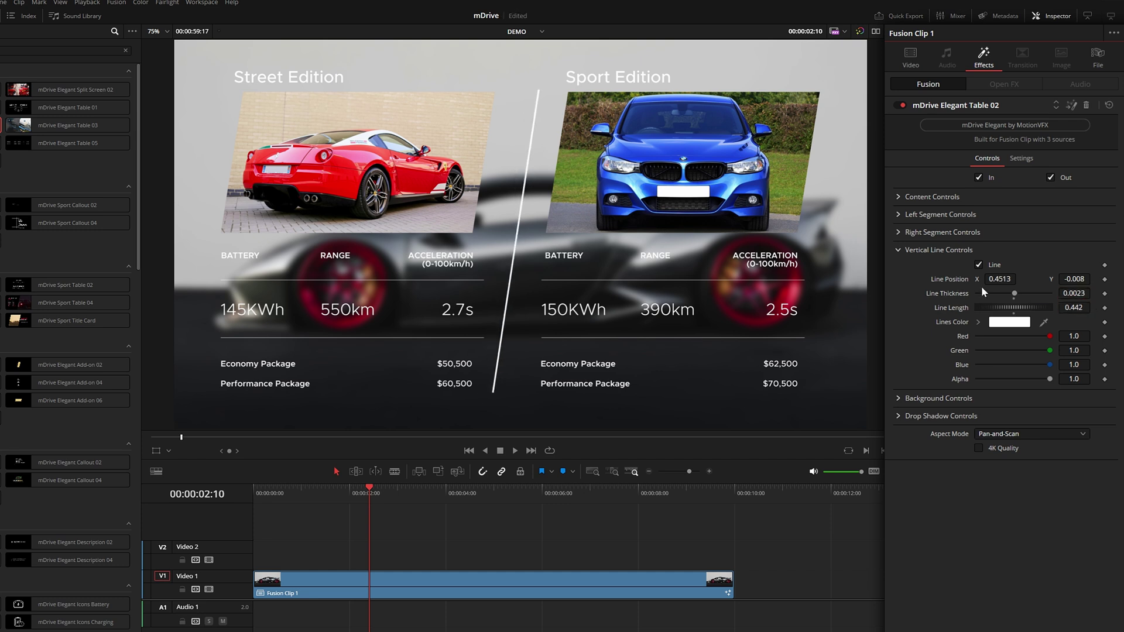
left_click(899, 250)
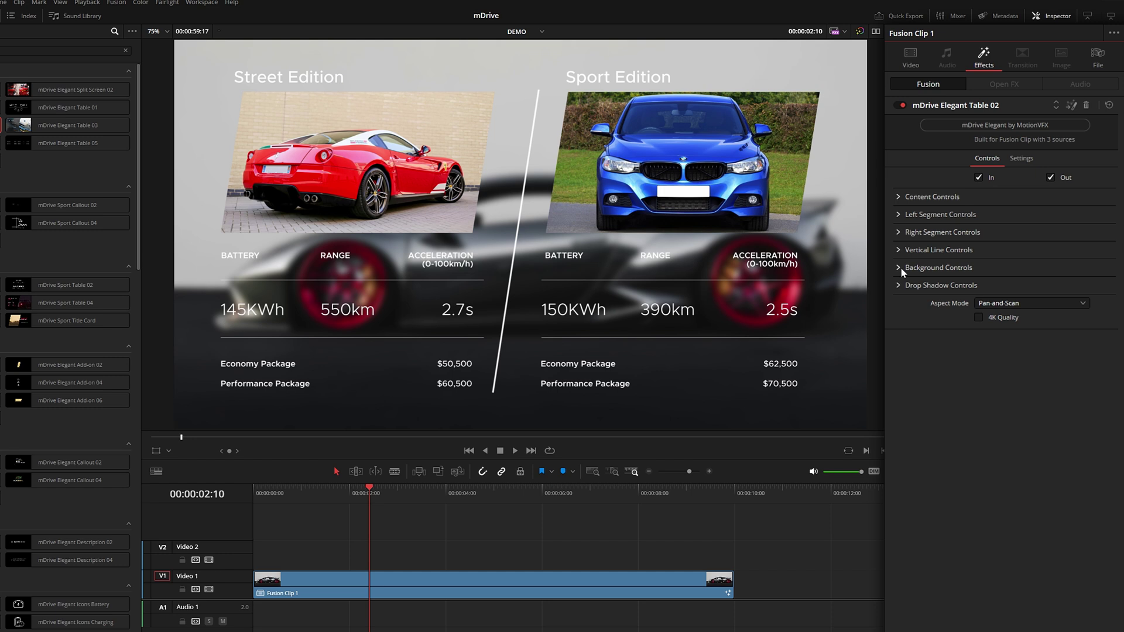
Step: Check the table without the media background blur, then turn the blur back on with a strength of 0.78
left_click(900, 268)
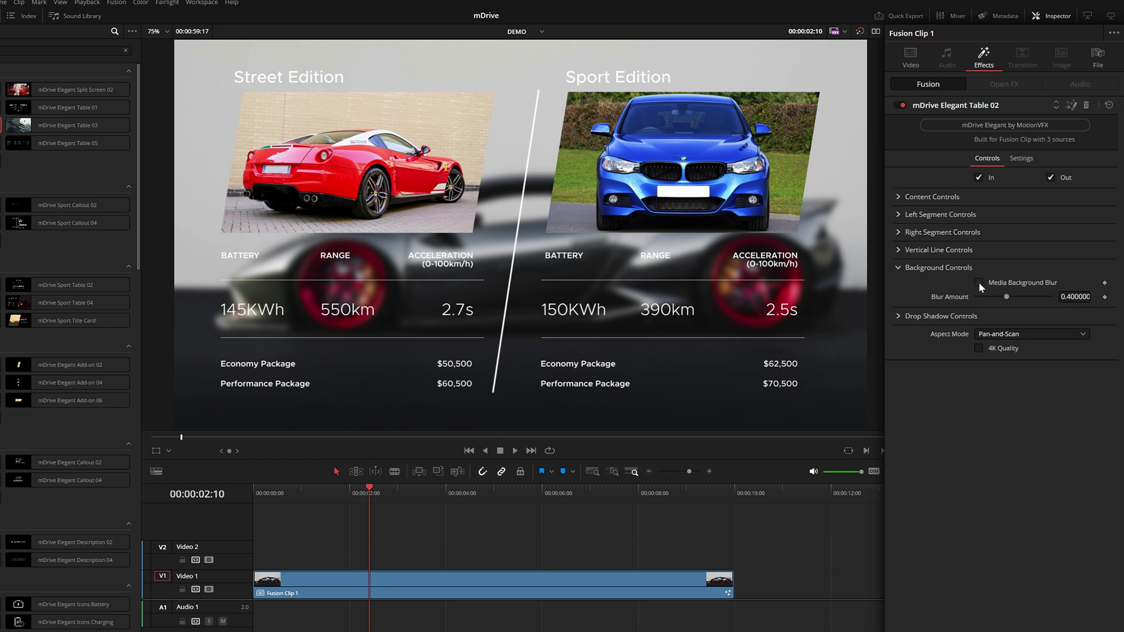
left_click(979, 283)
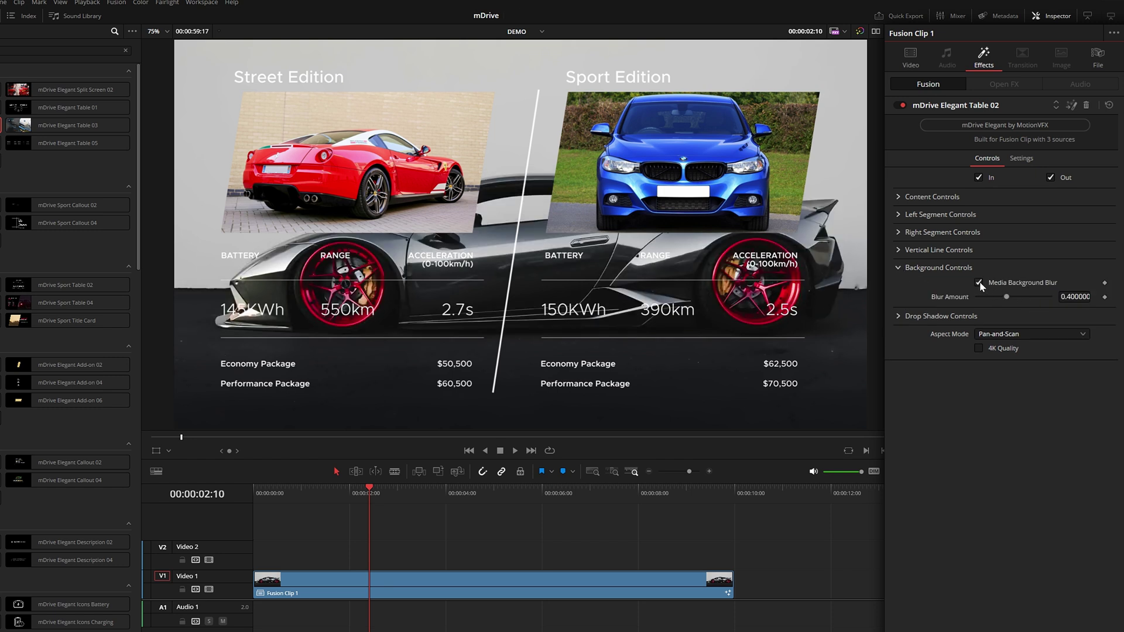
left_click_drag(1007, 297, 1031, 297)
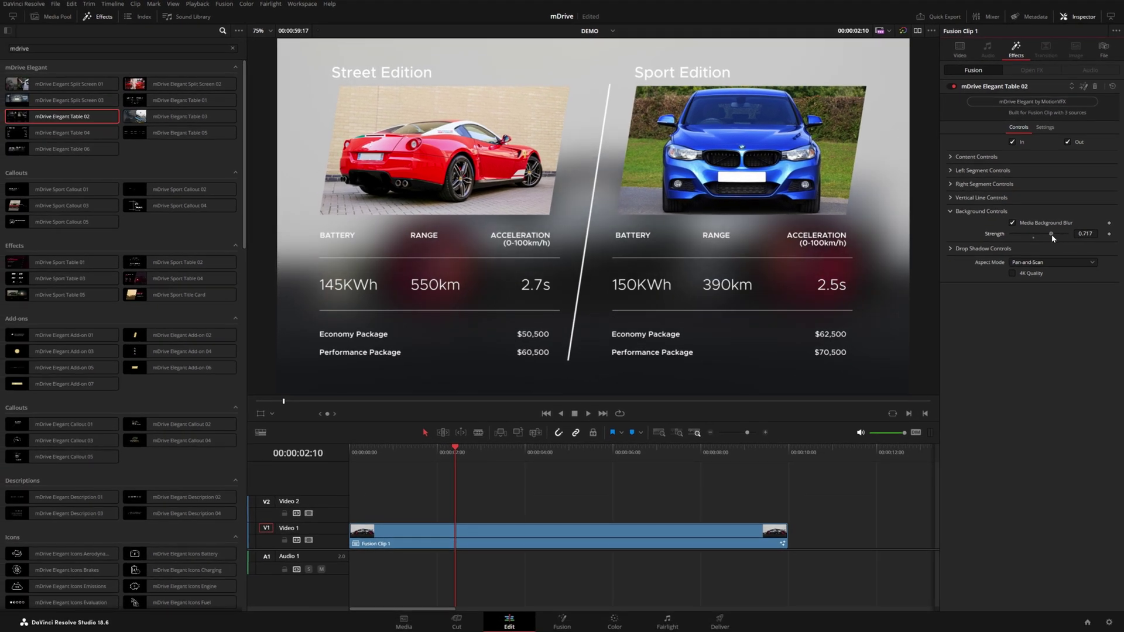
left_click_drag(1052, 237, 1056, 239)
Step: Replace the Elegant Table 02 effect on the Fusion clip with mDrive Sport Table 04 and preview it from the start
left_click(1095, 87)
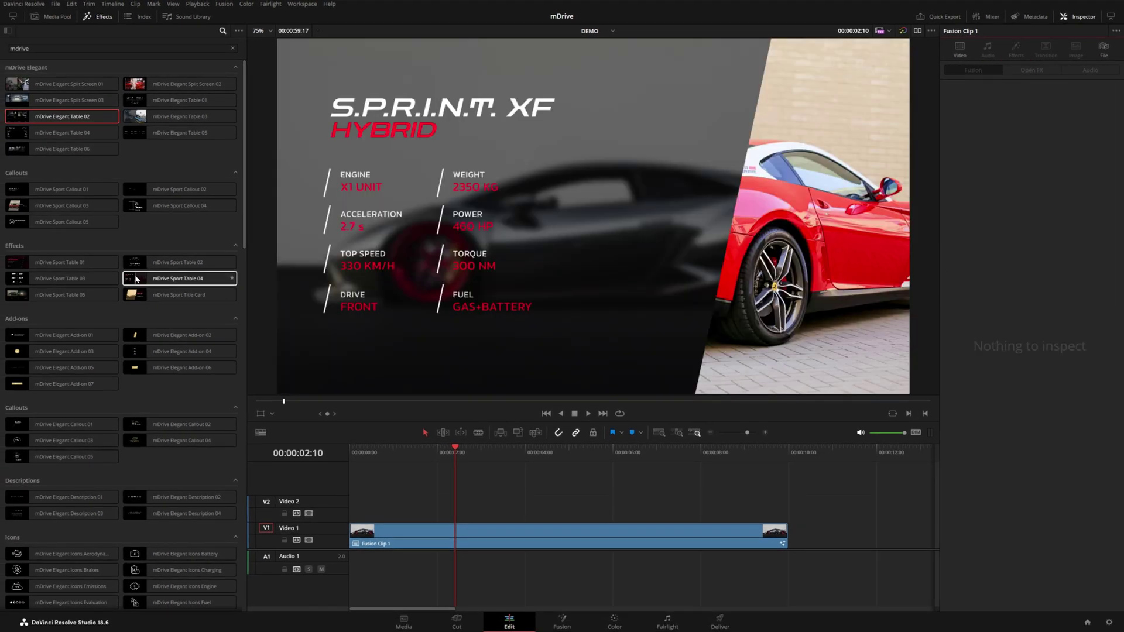
left_click_drag(155, 280, 367, 455)
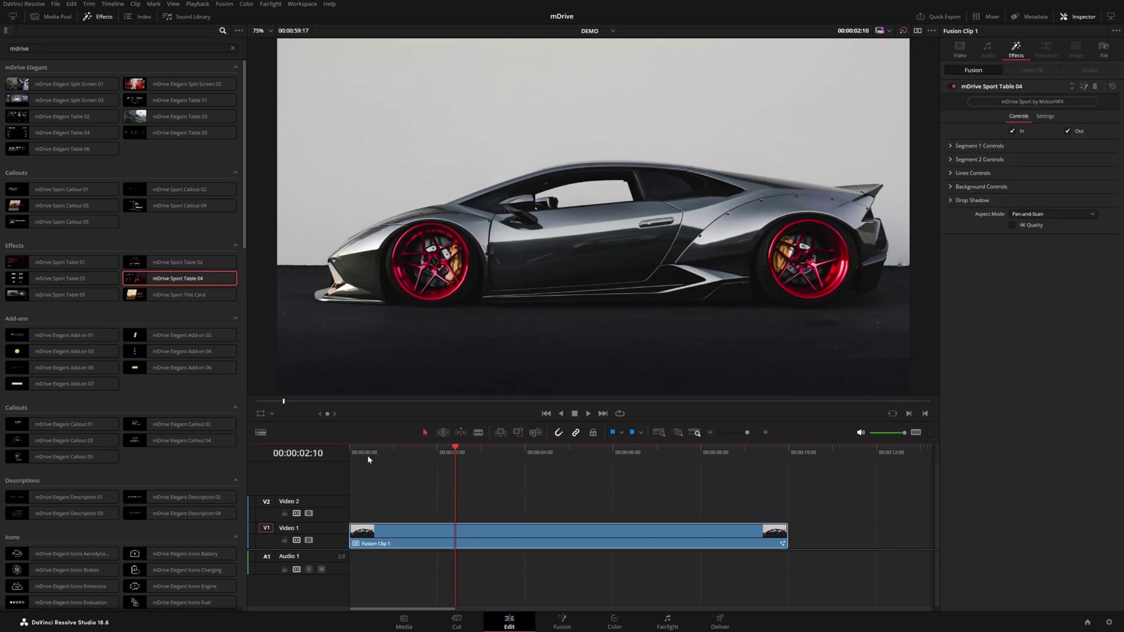
key("Home")
key("space")
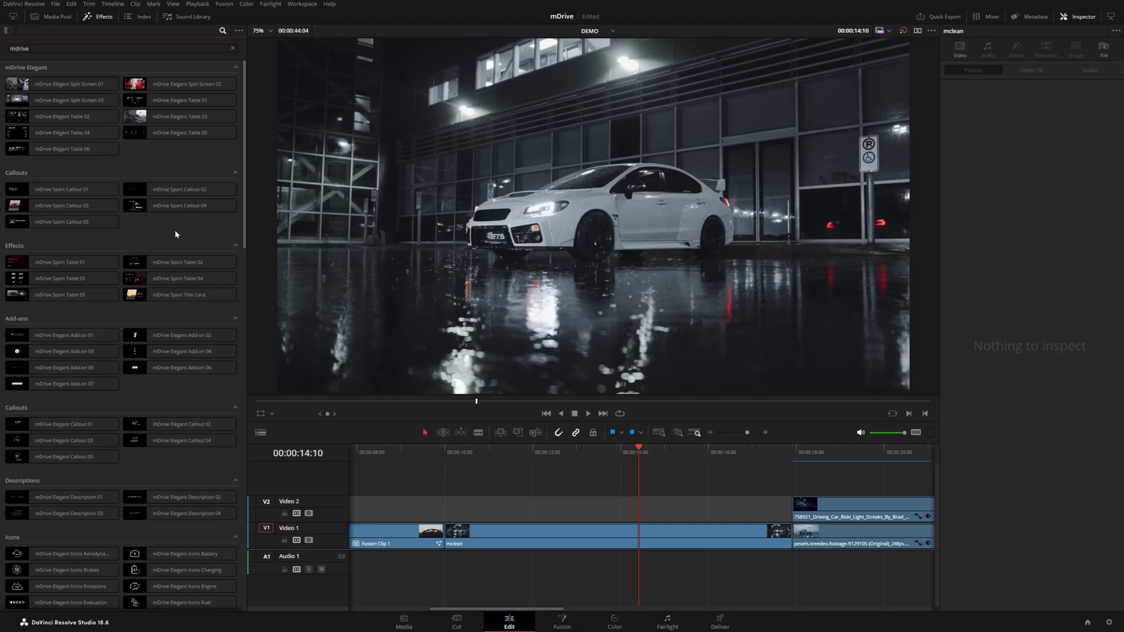
Step: Preview the Sport Callout 04 and 03 effects and apply mDrive Sport Callout 03 to the mclean clip
mouse_move(151, 206)
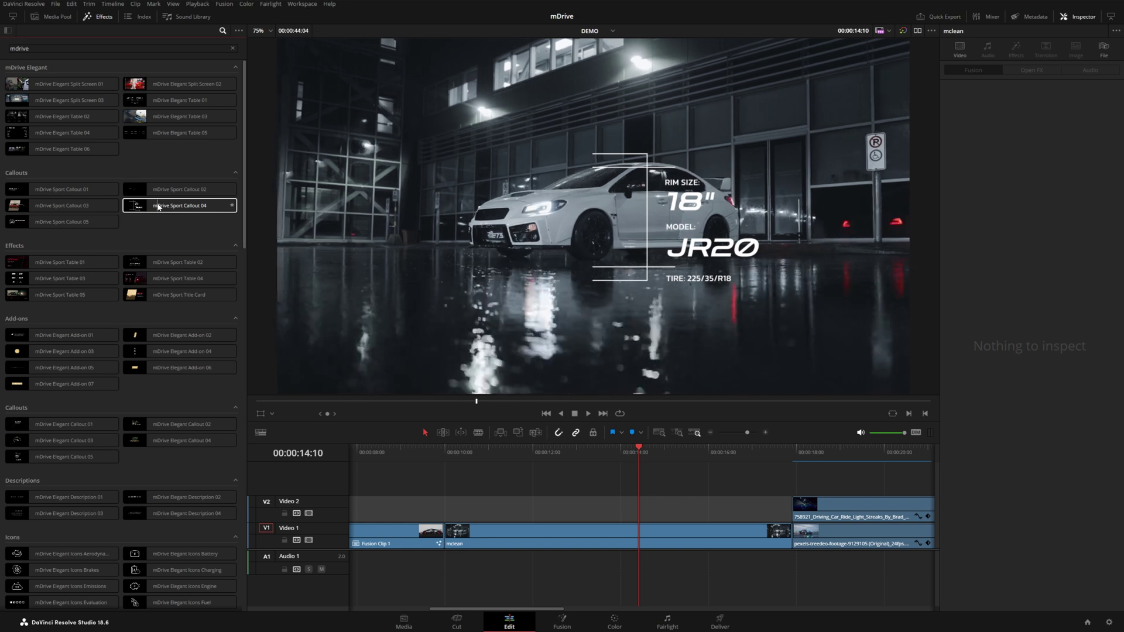
mouse_move(33, 206)
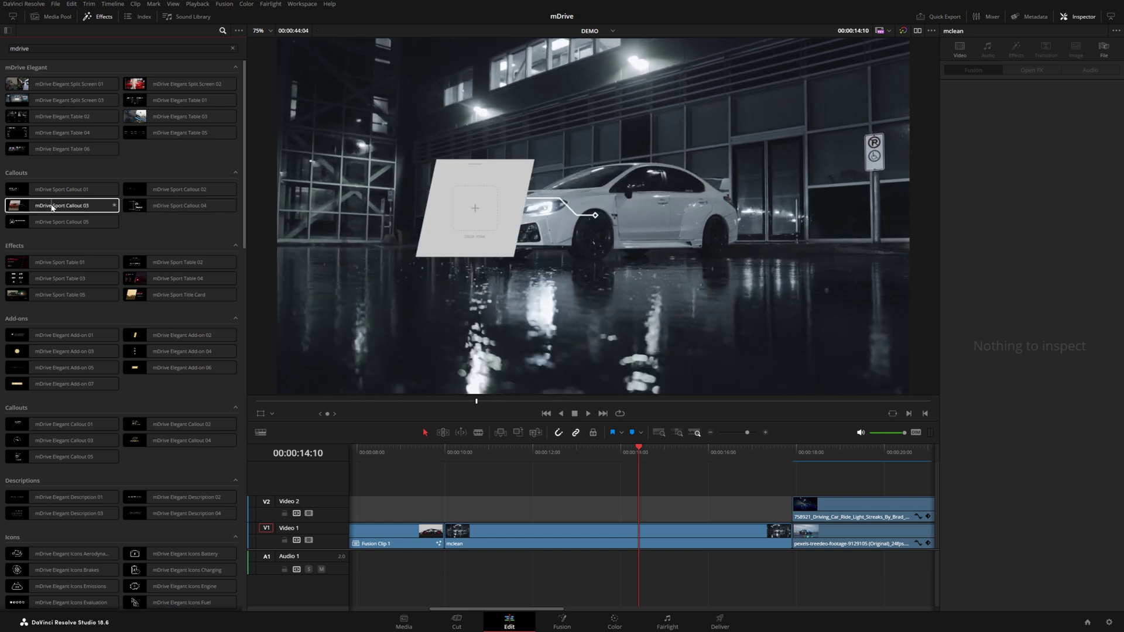
left_click_drag(34, 206, 501, 541)
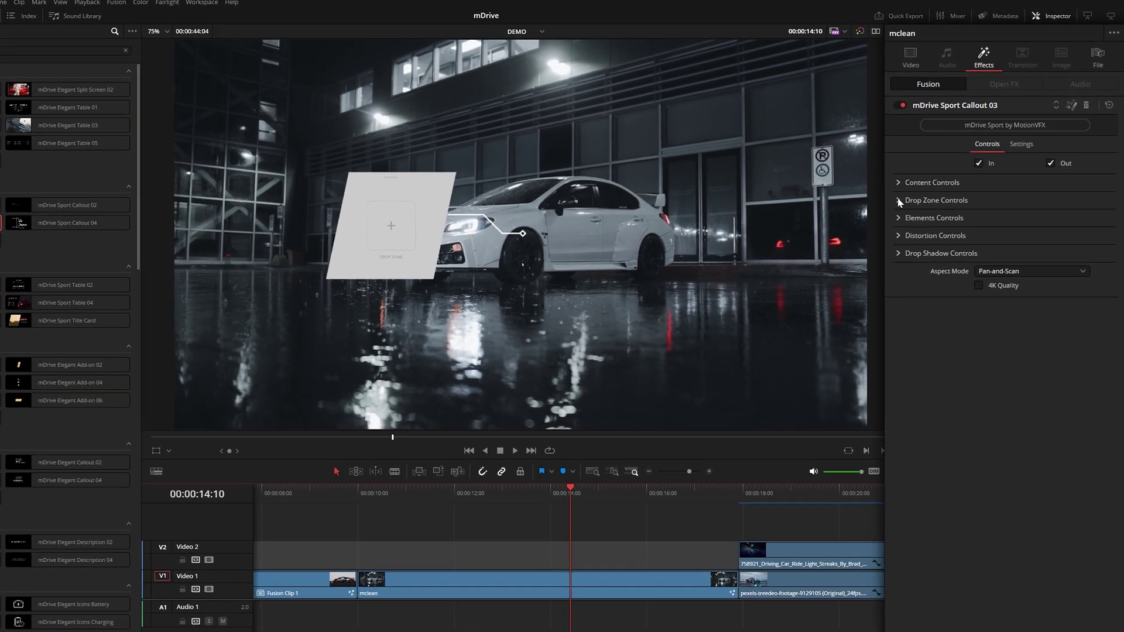
Step: Load the wheel still image as the source of the callout's drop zone
left_click(983, 160)
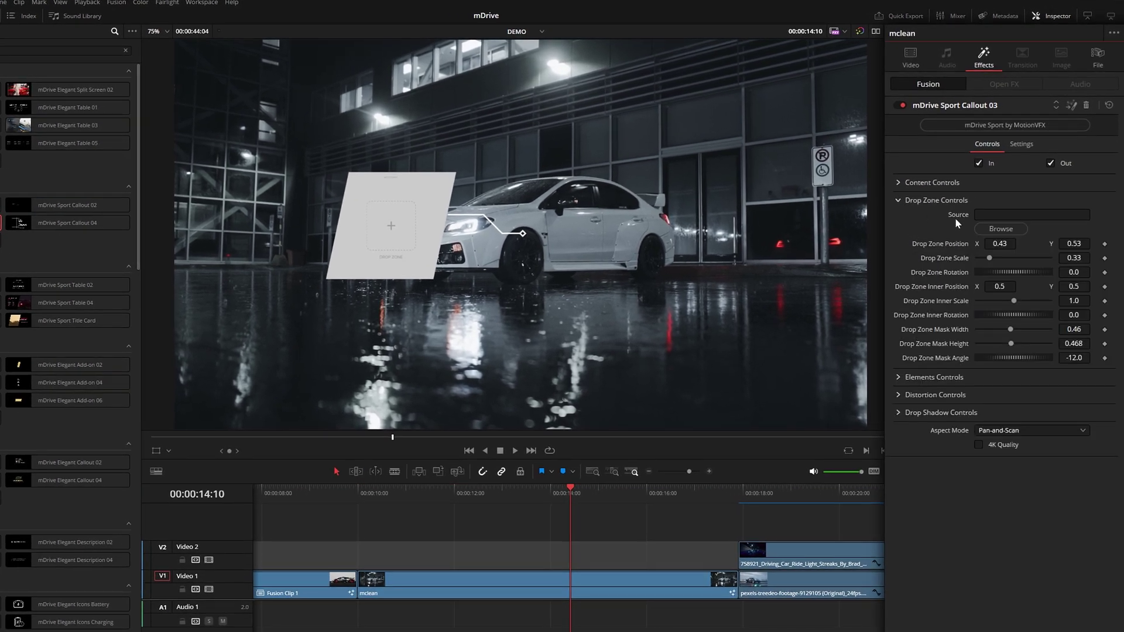
left_click(990, 232)
double_click(99, 77)
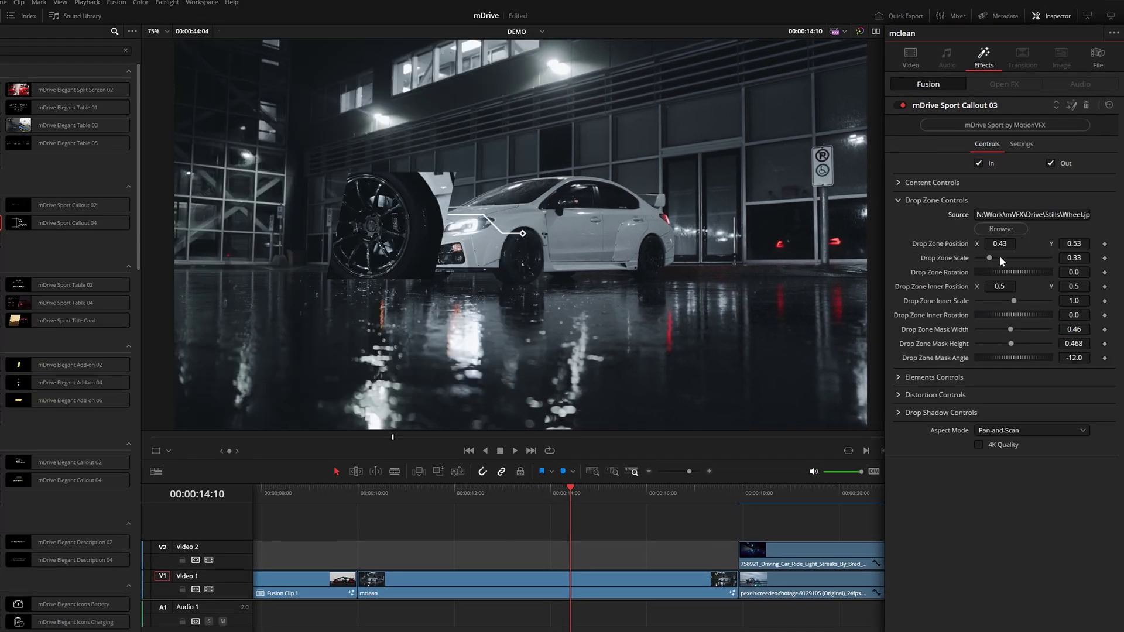
Step: Position the drop zone at X 0.834, Y 0.505, with inner position X 0.598, Y 0.491 and inner scale 0.9
left_click_drag(1000, 244, 1059, 244)
mouse_move(1073, 301)
left_mouse_down()
mouse_move(1003, 286)
mouse_move(1068, 286)
left_mouse_up()
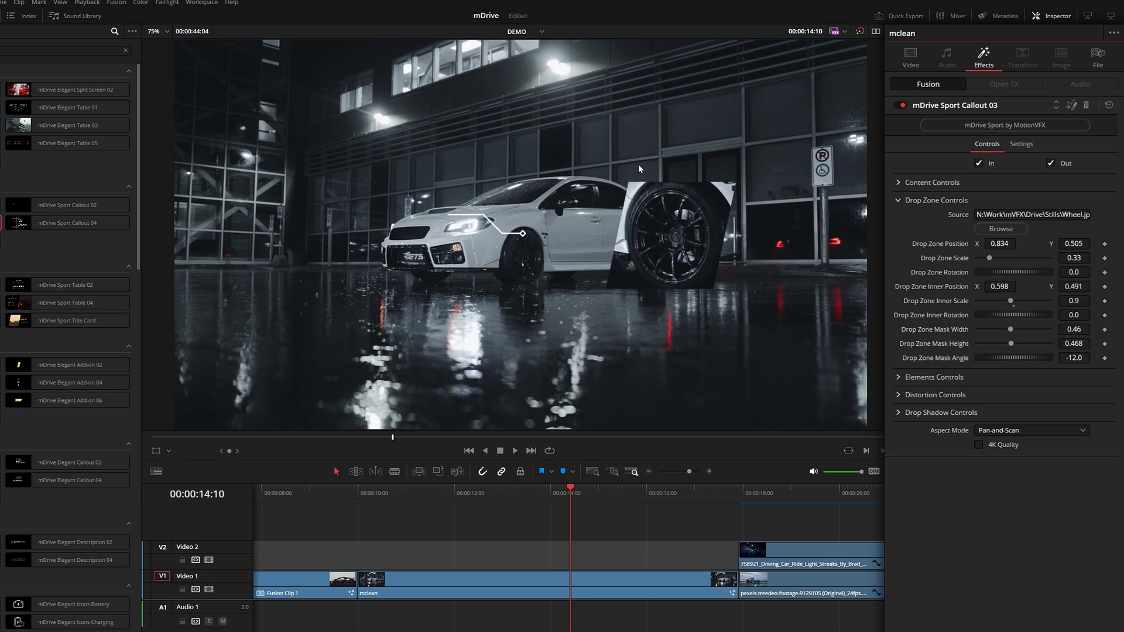
left_click(898, 200)
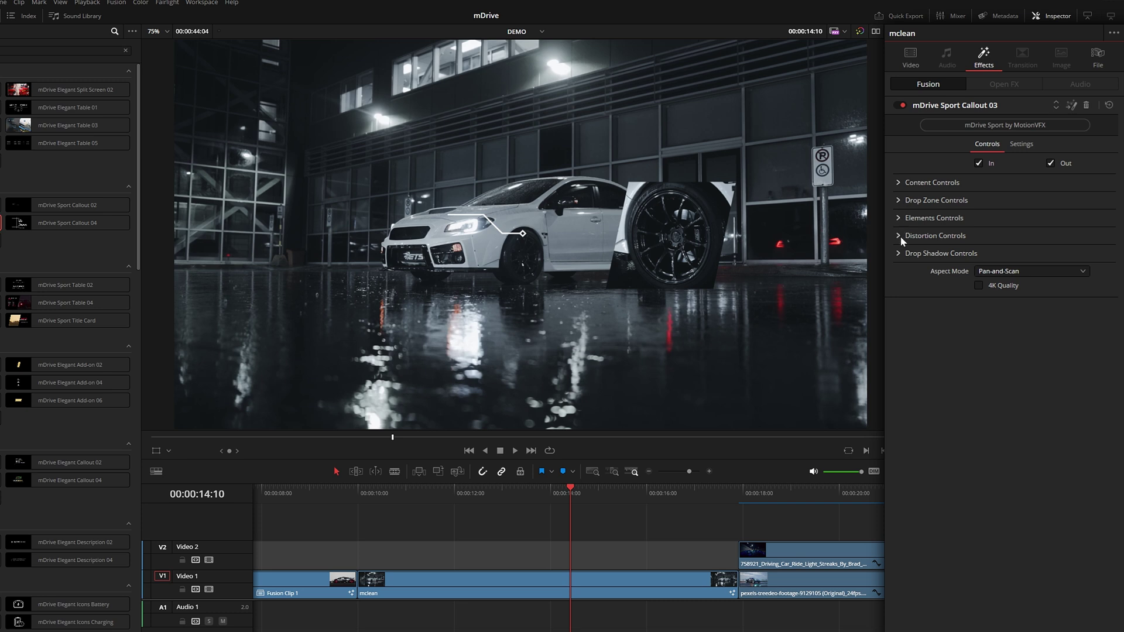
Step: Rotate the callout line 180 degrees, set its scale to 1.132 and reposition it so it starts at the front wheel
left_click(898, 219)
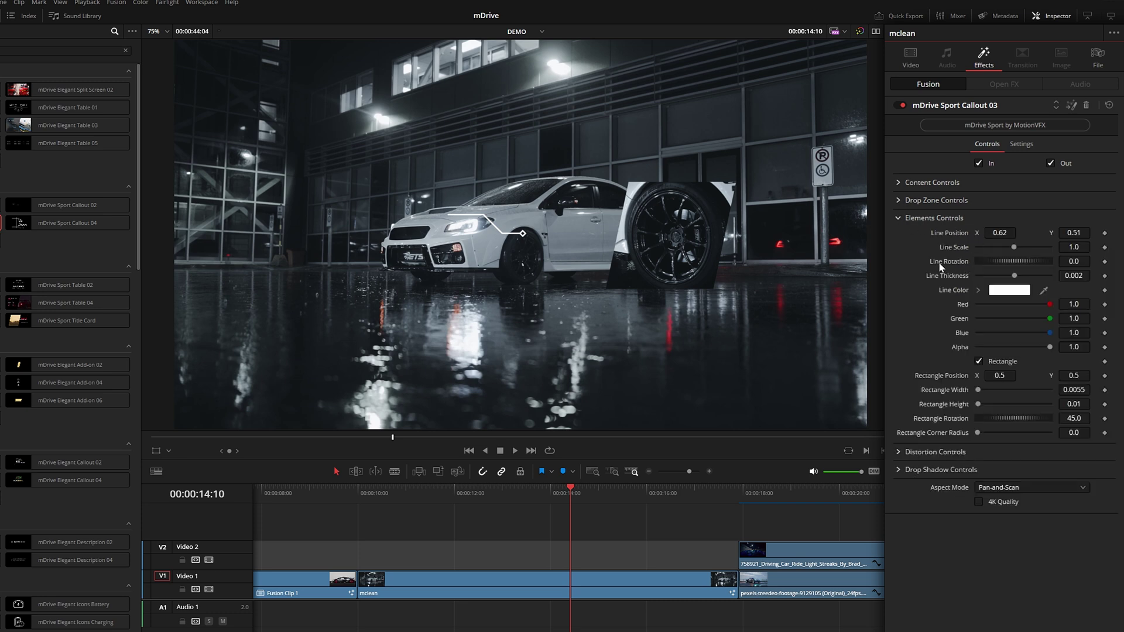
left_click_drag(988, 261, 1033, 260)
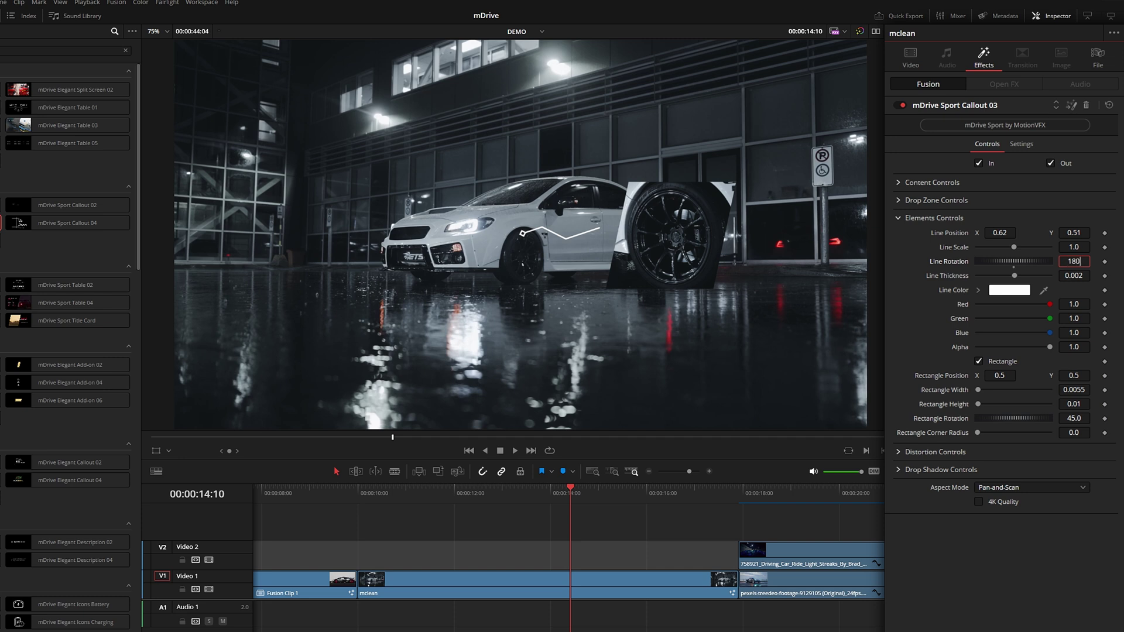
key("Tab")
left_click_drag(1073, 247, 1085, 247)
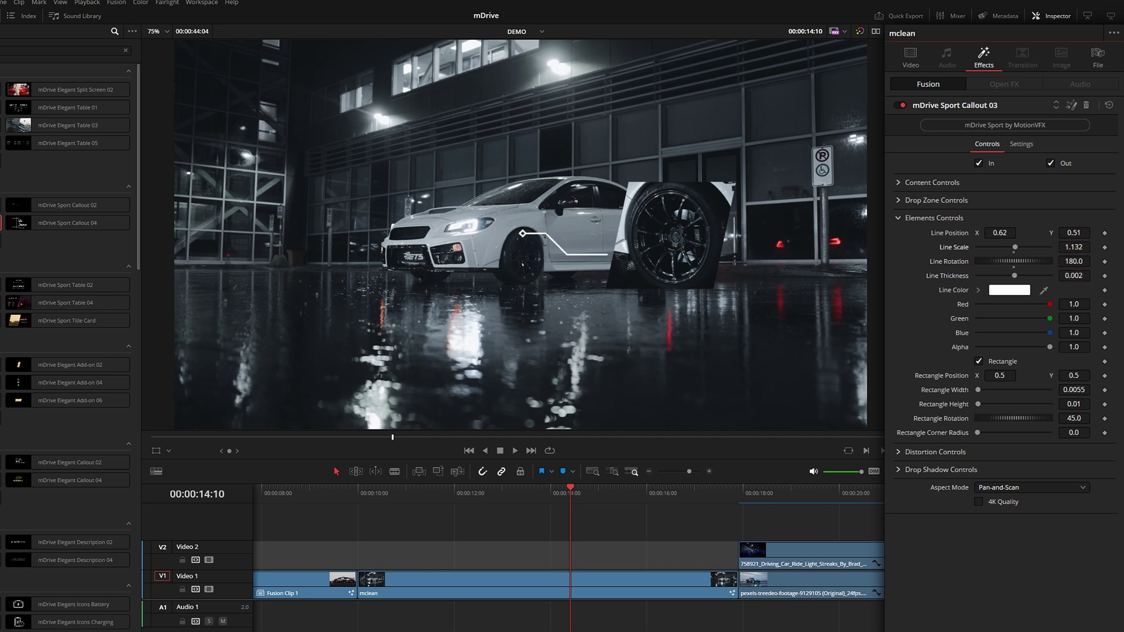
mouse_move(999, 233)
left_mouse_down()
mouse_move(1064, 233)
mouse_move(1015, 244)
left_mouse_up()
Step: Move the drop zone to X 0.814, Y 0.353 and preview the callout from the start of the mclean clip
left_click(899, 200)
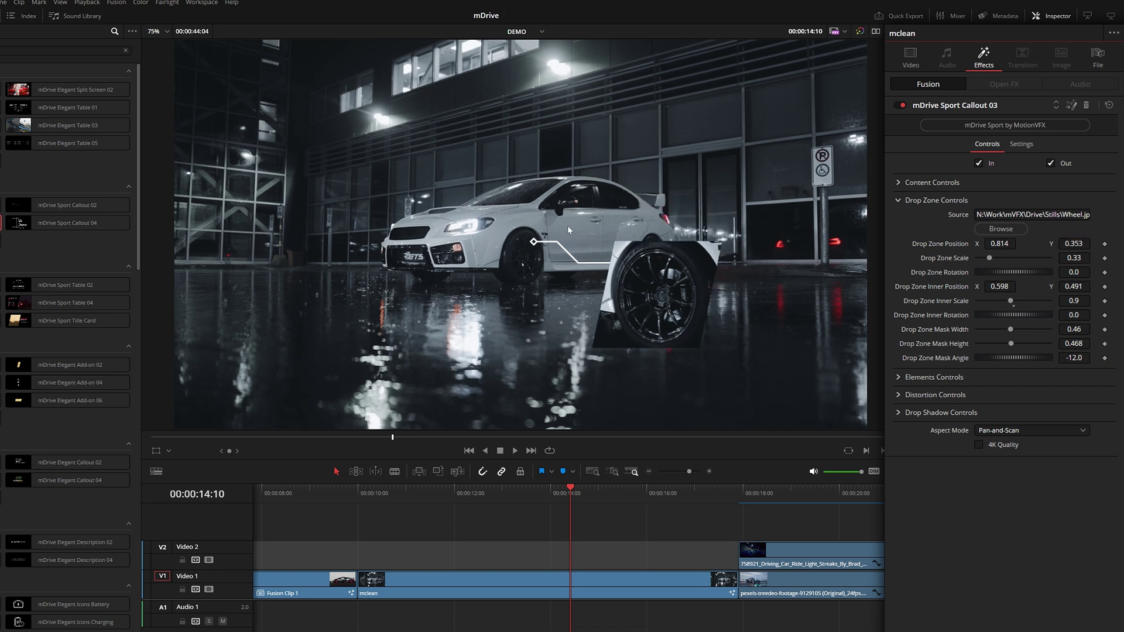
key("Up")
key("space")
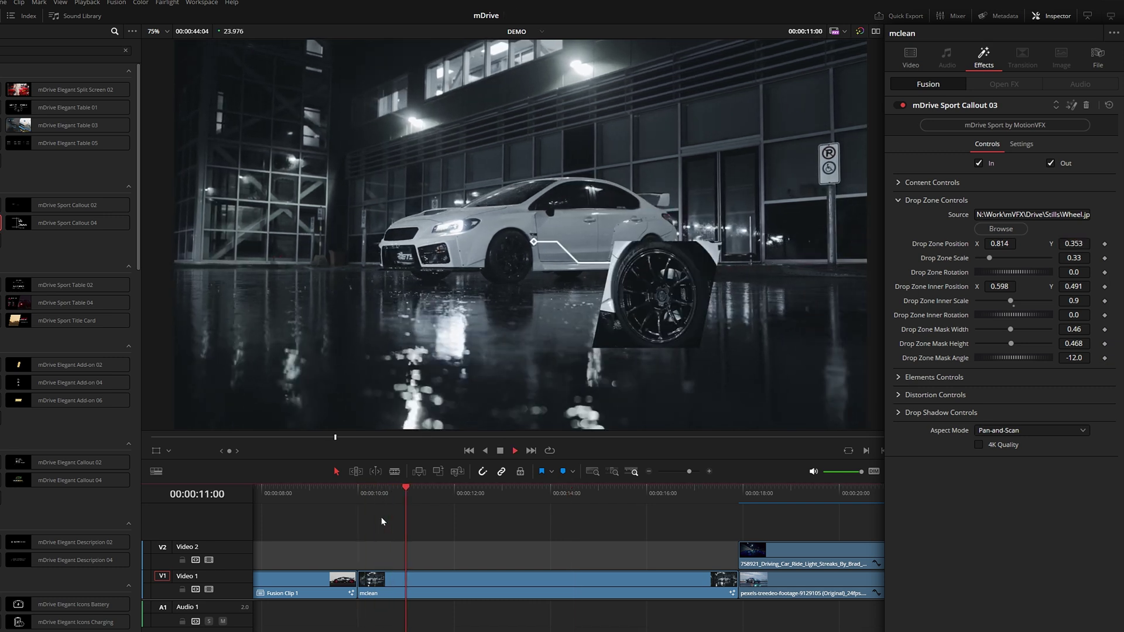
key("Up")
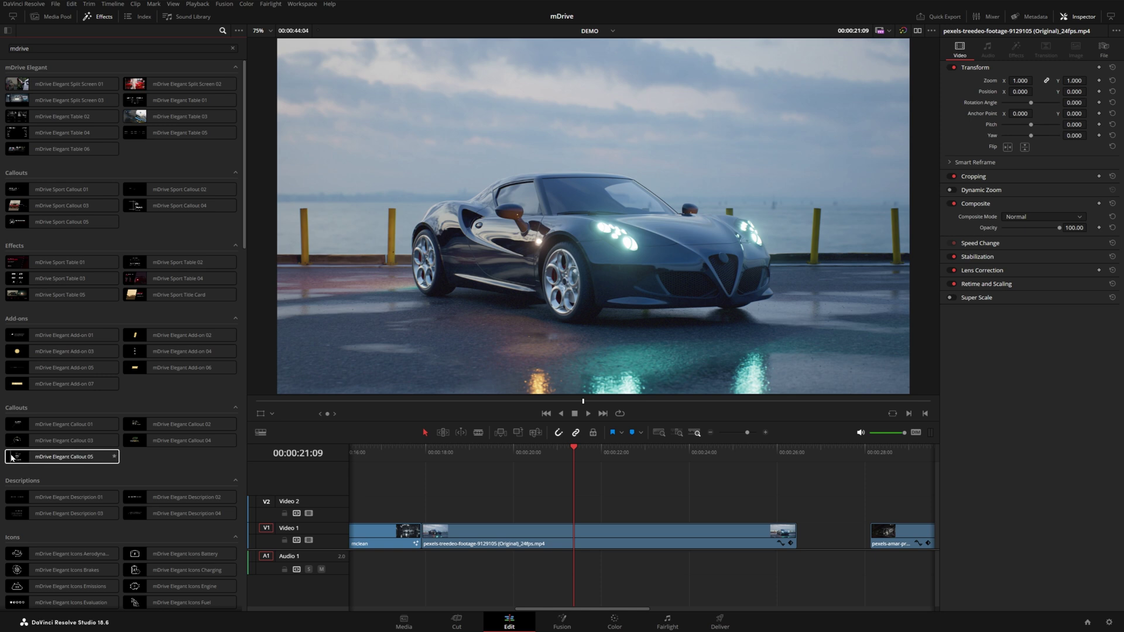
Step: Add the mDrive Elegant Callout 05 title on Video 2 over the next car clip and move its text into the sky above the car
left_click_drag(12, 457, 487, 508)
left_click(481, 452)
key("space")
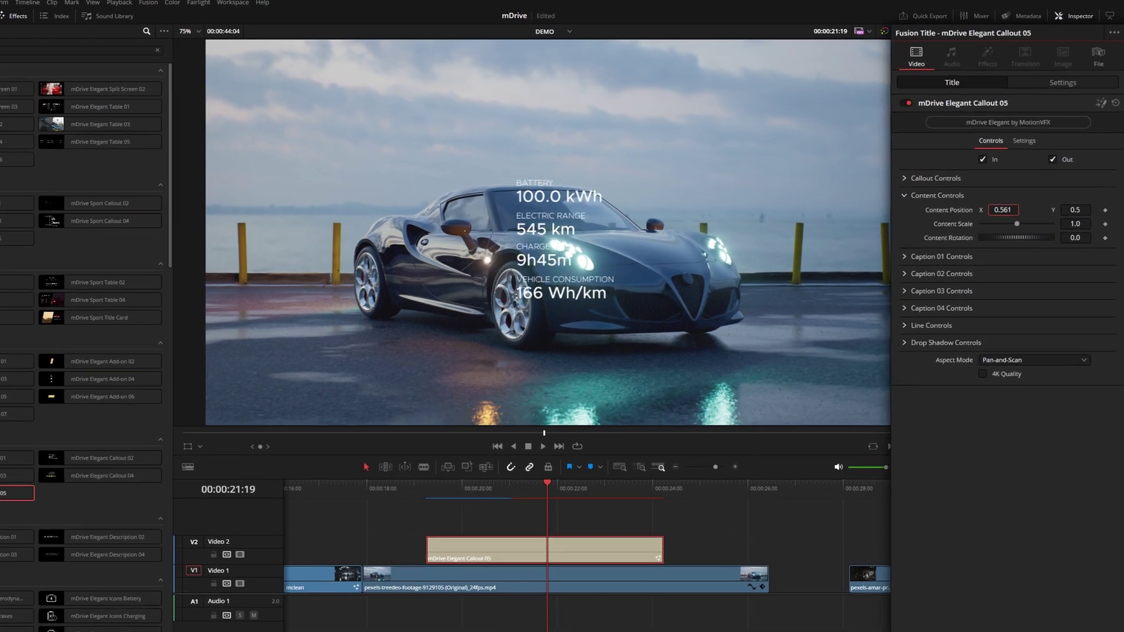
left_click_drag(1003, 210, 1114, 210)
left_click_drag(1114, 216, 1121, 215)
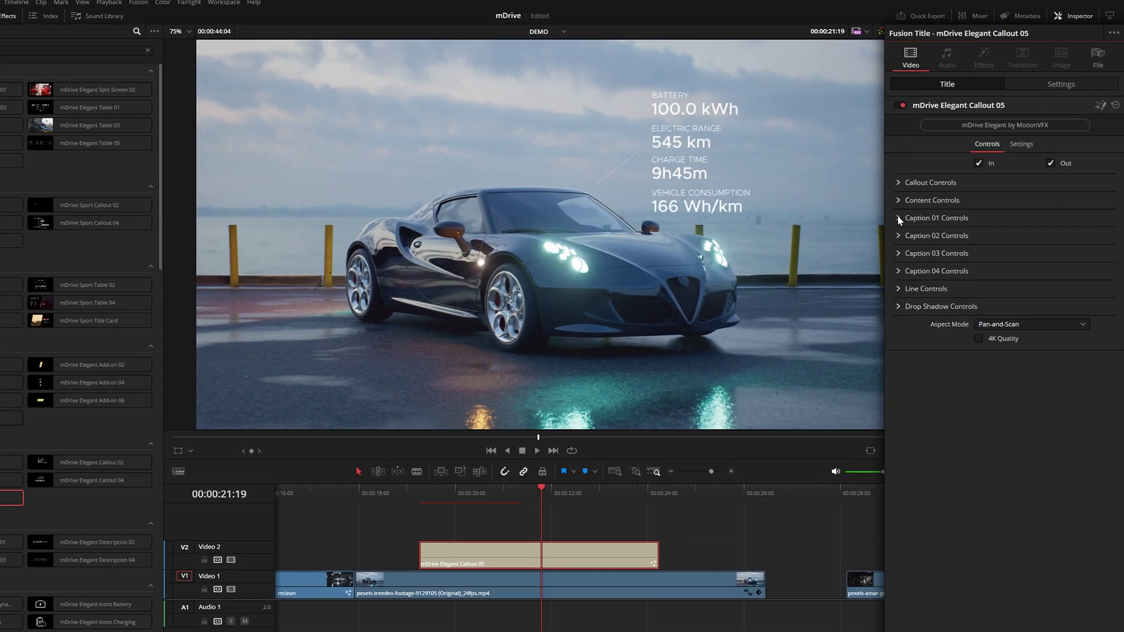
Step: Change the Caption 01 title under BATTERY to "150 kWh"
left_click(899, 217)
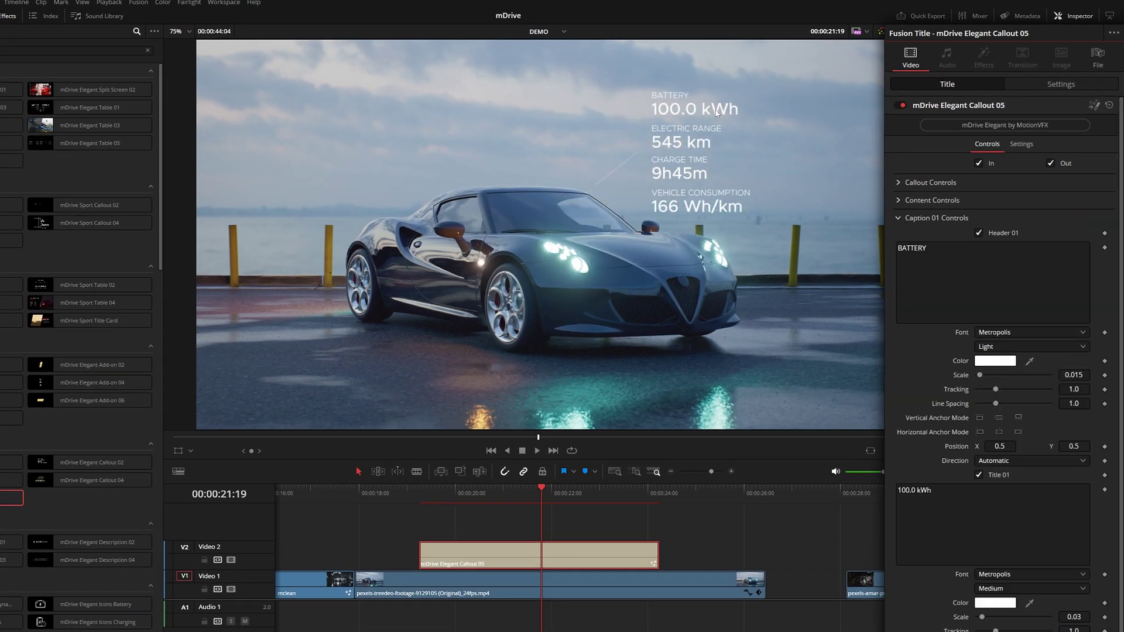
triple_click(923, 491)
left_click(931, 490)
key("BackSpace")
key("BackSpace")
key("BackSpace")
key("BackSpace")
type("50")
Step: Change the callout's electric range to "1,545 km" and its charge time to "5h 30m"
scroll(937, 462, "down", 10)
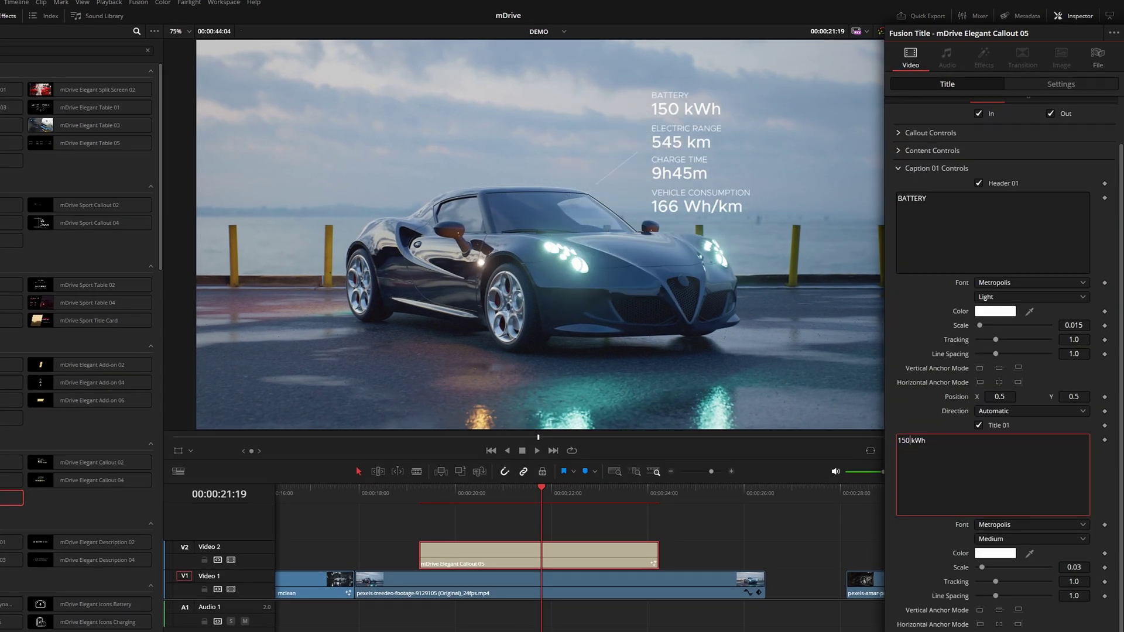
left_click(899, 465)
type("1,545 km")
scroll(995, 362, "up", 1)
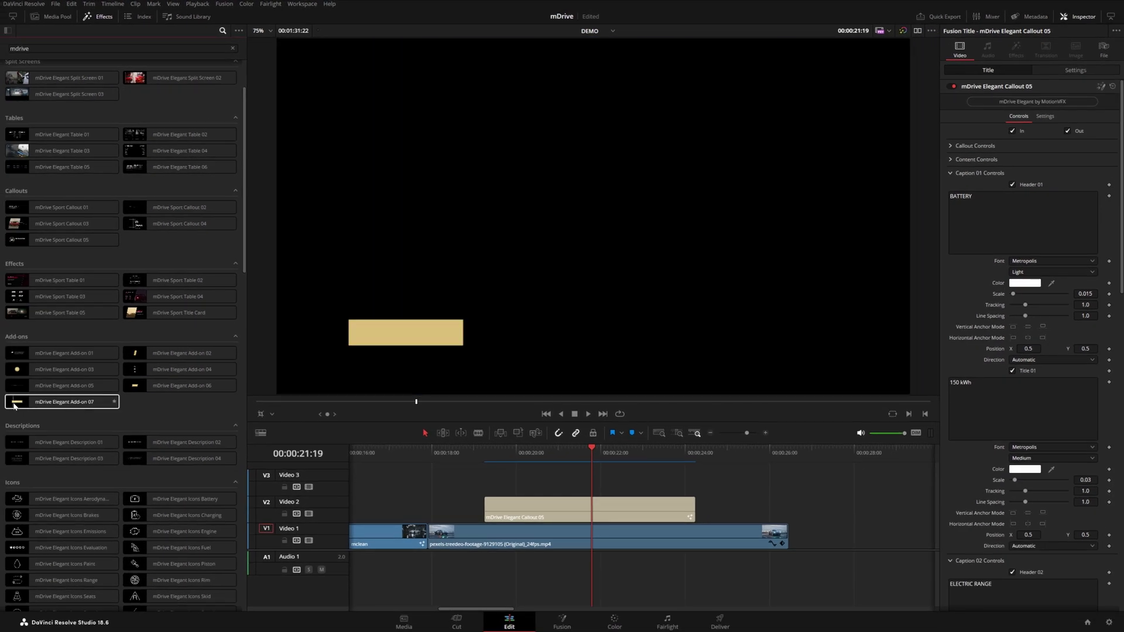
Step: Add the mDrive Elegant Add-on 07 title on Video 3 above the callout and change its price to "$260,000"
left_click_drag(41, 402, 487, 479)
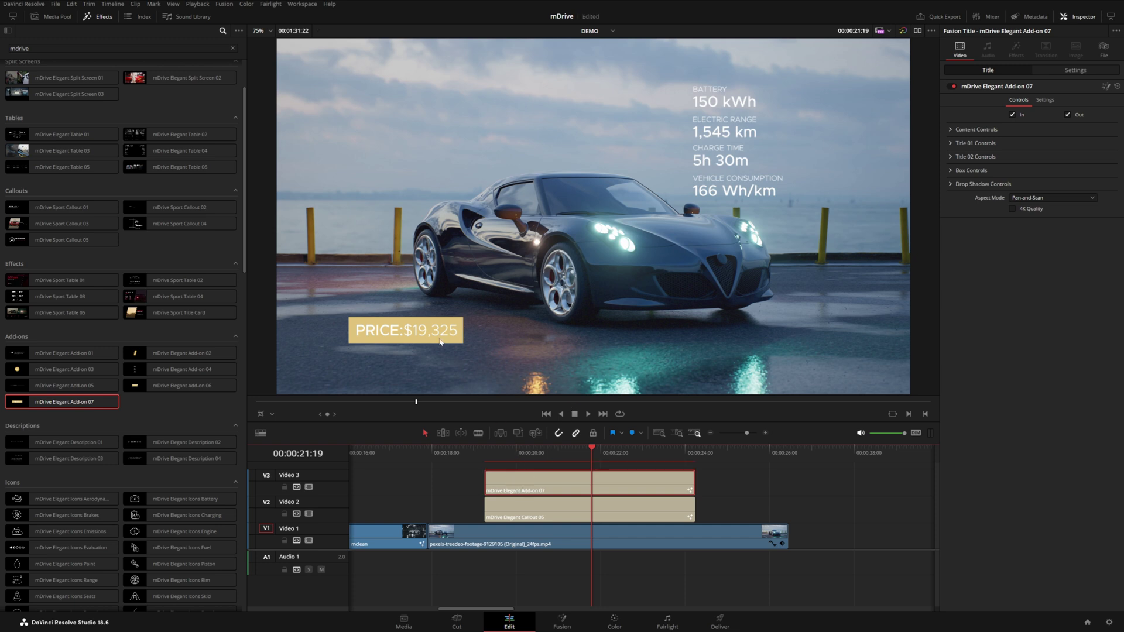
left_click(958, 156)
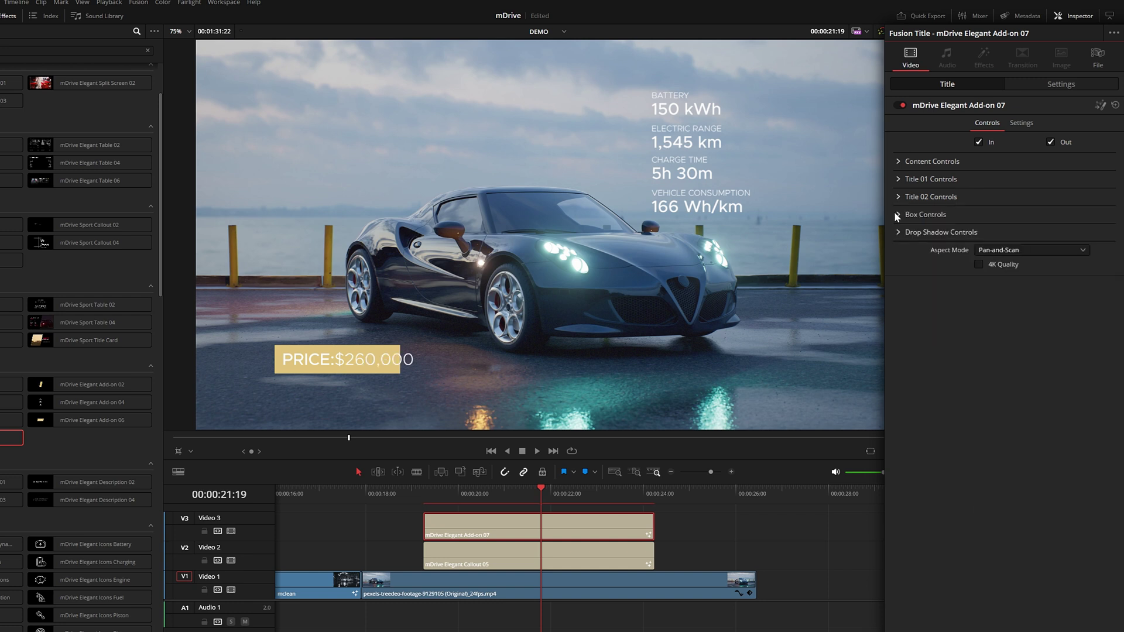
Step: Set the price box's position to X 0.0196, Y -0.0103 and its width to 0.203, turn the box off, and preview the add-on
left_click(897, 214)
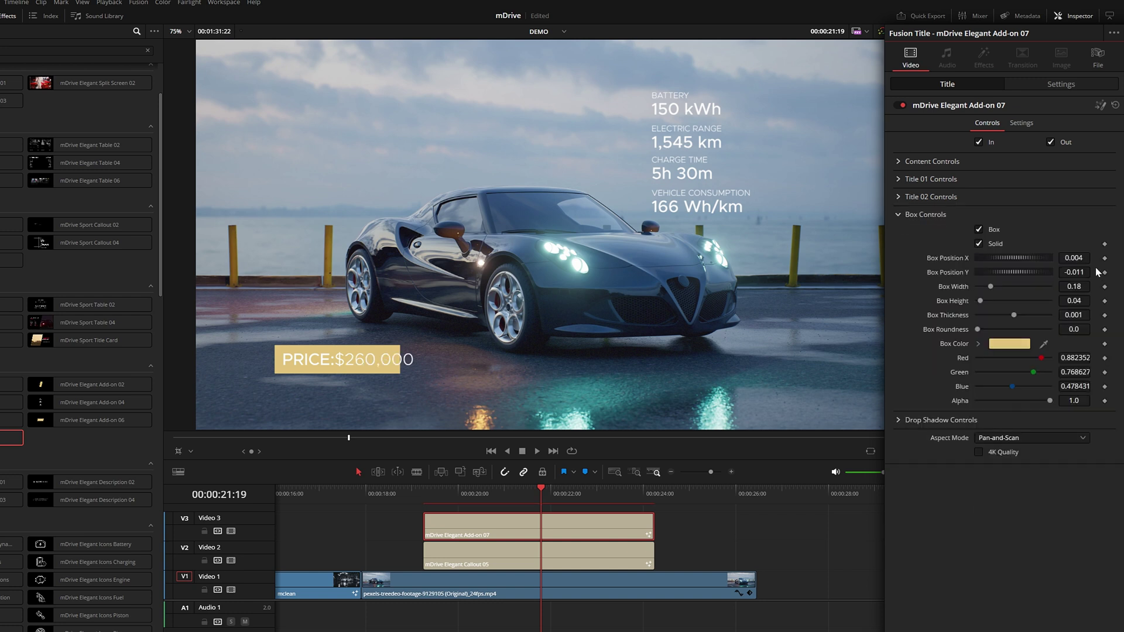
mouse_move(1073, 258)
left_mouse_down()
mouse_move(1091, 258)
mouse_move(1090, 286)
mouse_move(1073, 258)
left_mouse_up()
left_click(979, 229)
left_click(423, 495)
key("space")
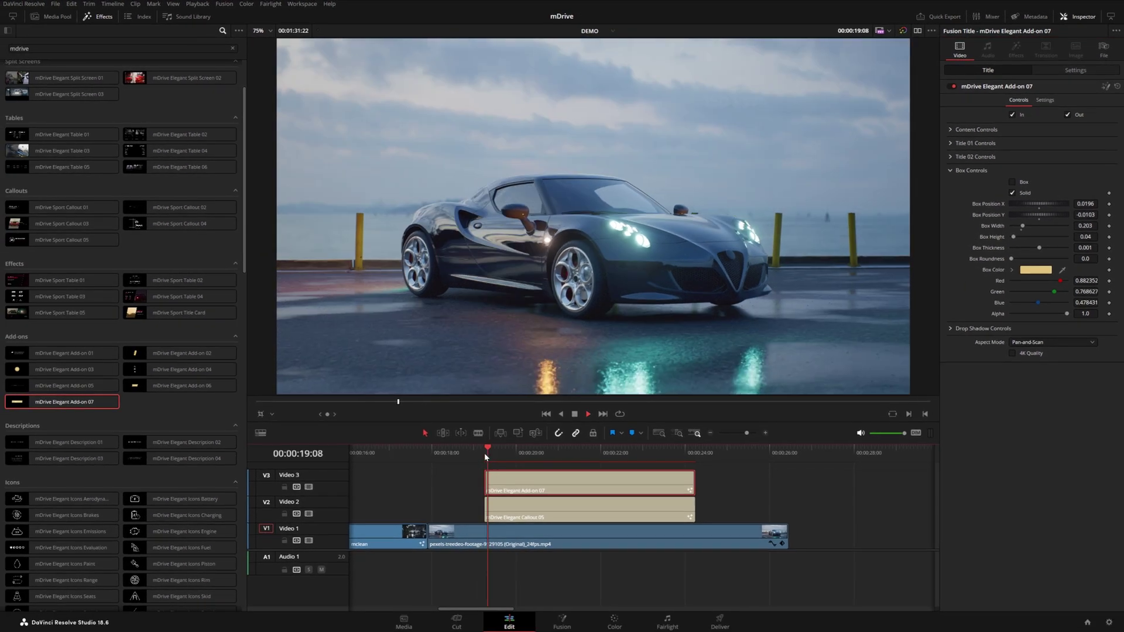
Step: Add the mDrive Elegant Add-on 01 title above the price add-on and move its content to X 0.247, up in the sky over the car
left_click(32, 354)
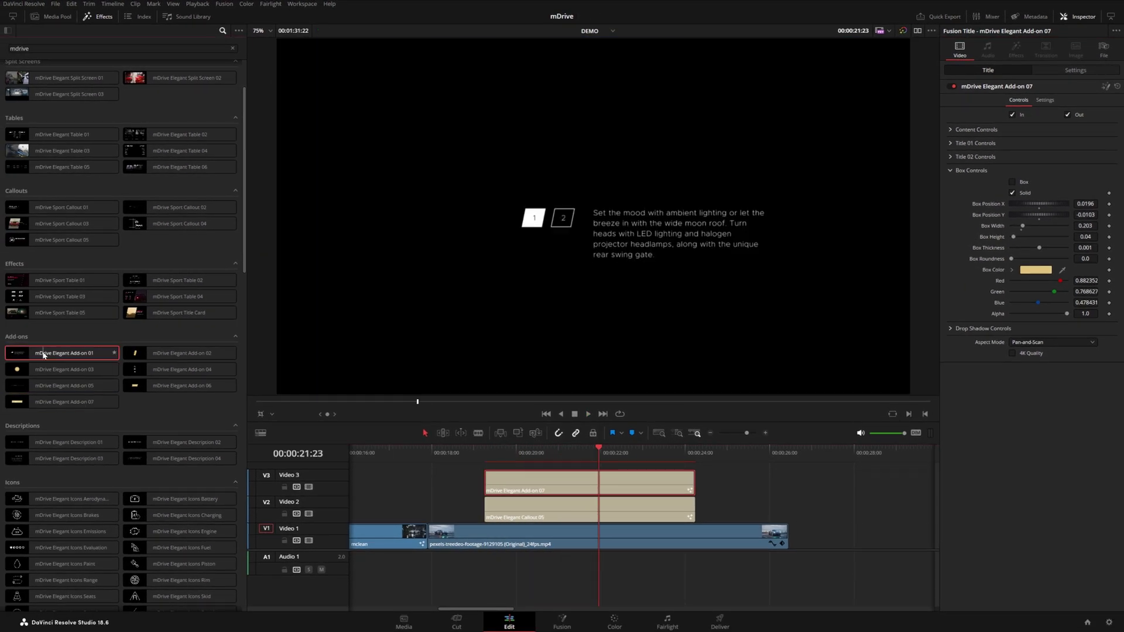
left_click_drag(43, 354, 511, 470)
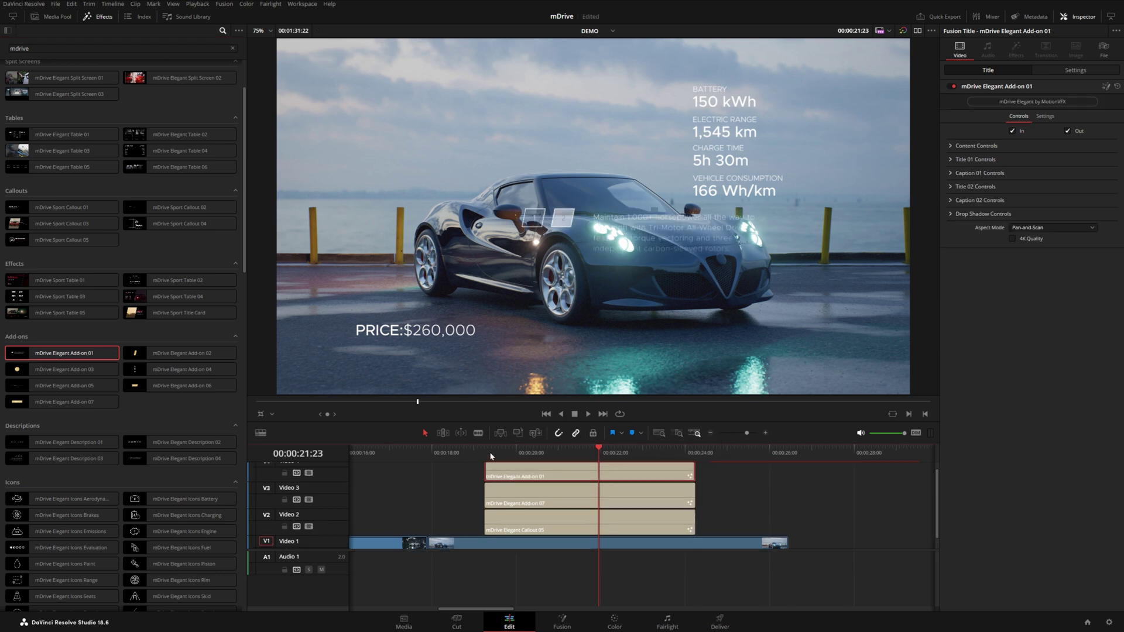
left_click(486, 455)
left_click(956, 145)
key("space")
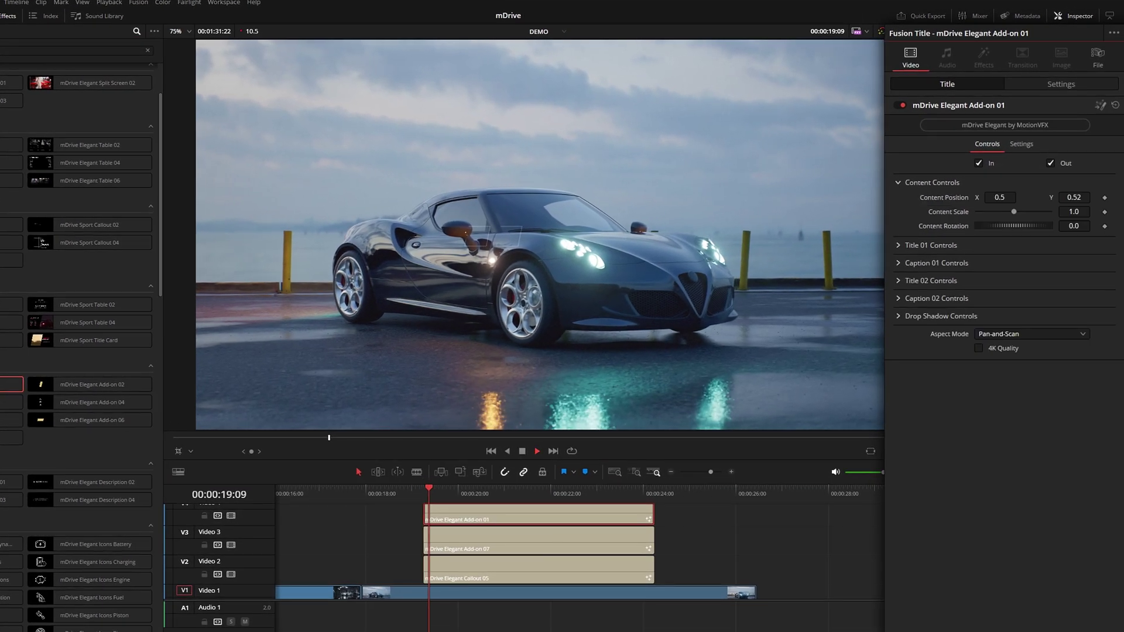
left_click_drag(999, 198, 953, 198)
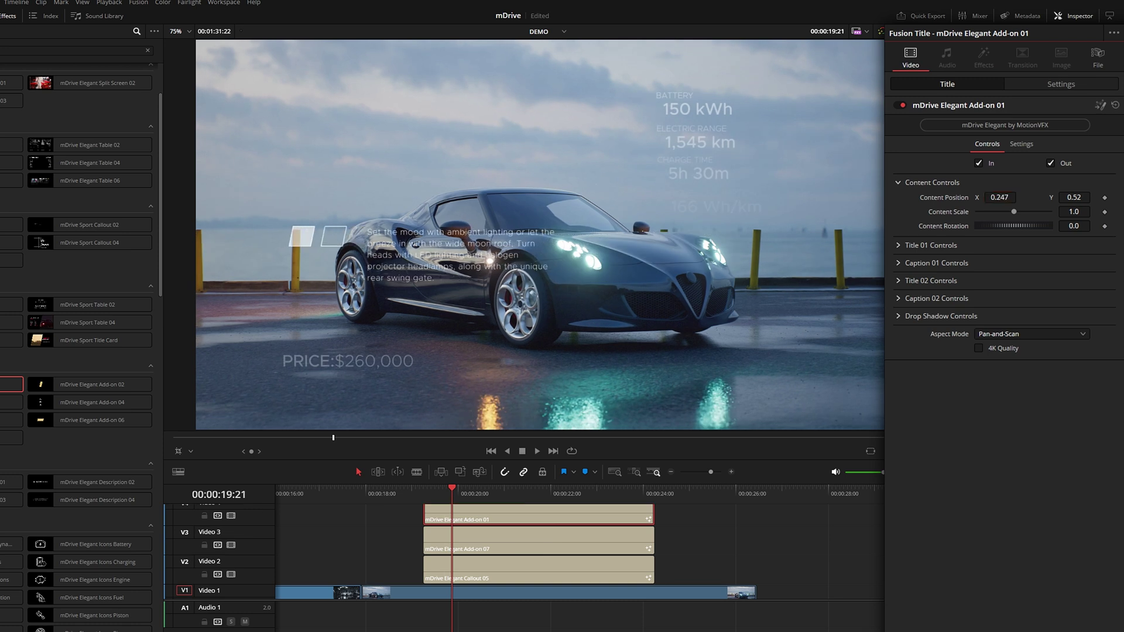
left_click_drag(1074, 197, 1123, 198)
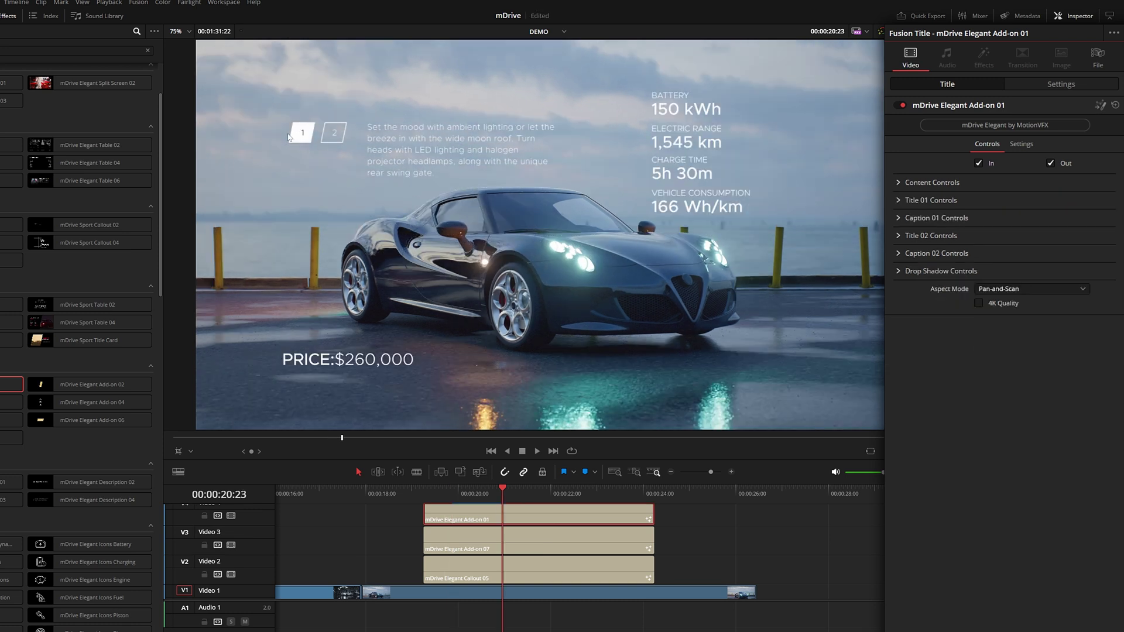
Step: Examine the Title 01 and Title 02 text settings of the numbered description add-on
left_click(896, 200)
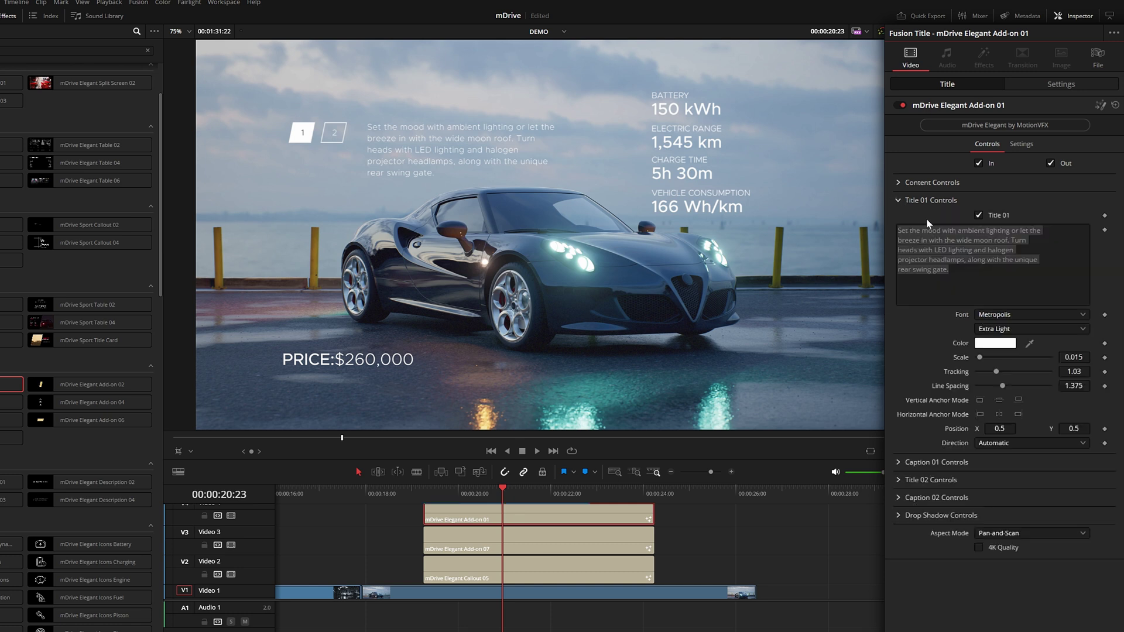
left_click_drag(950, 270, 897, 223)
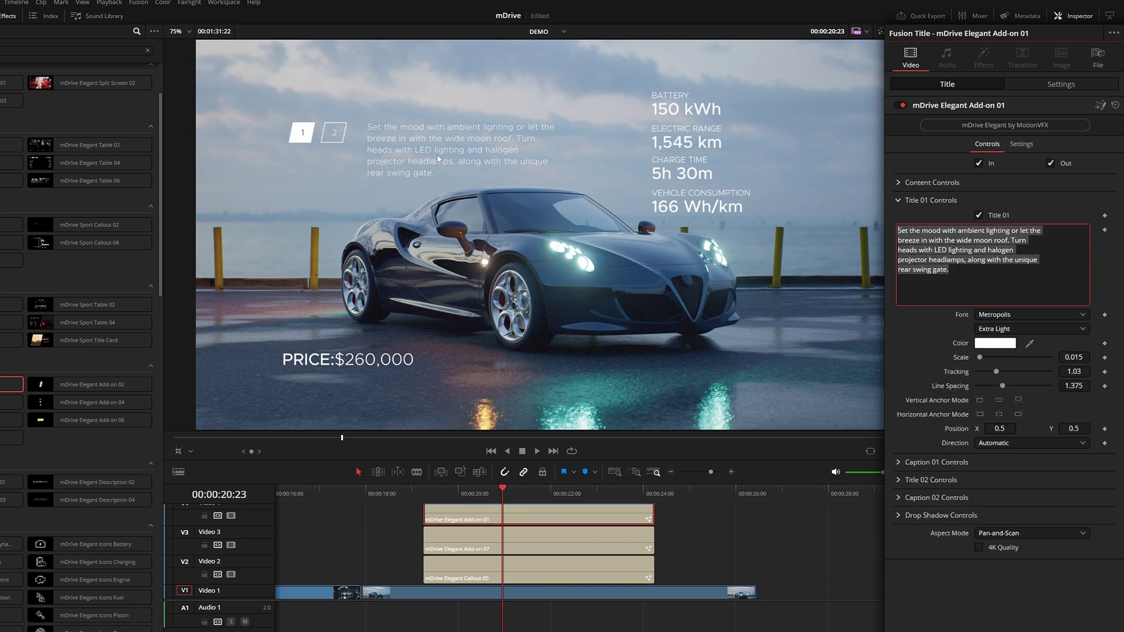
left_click(898, 202)
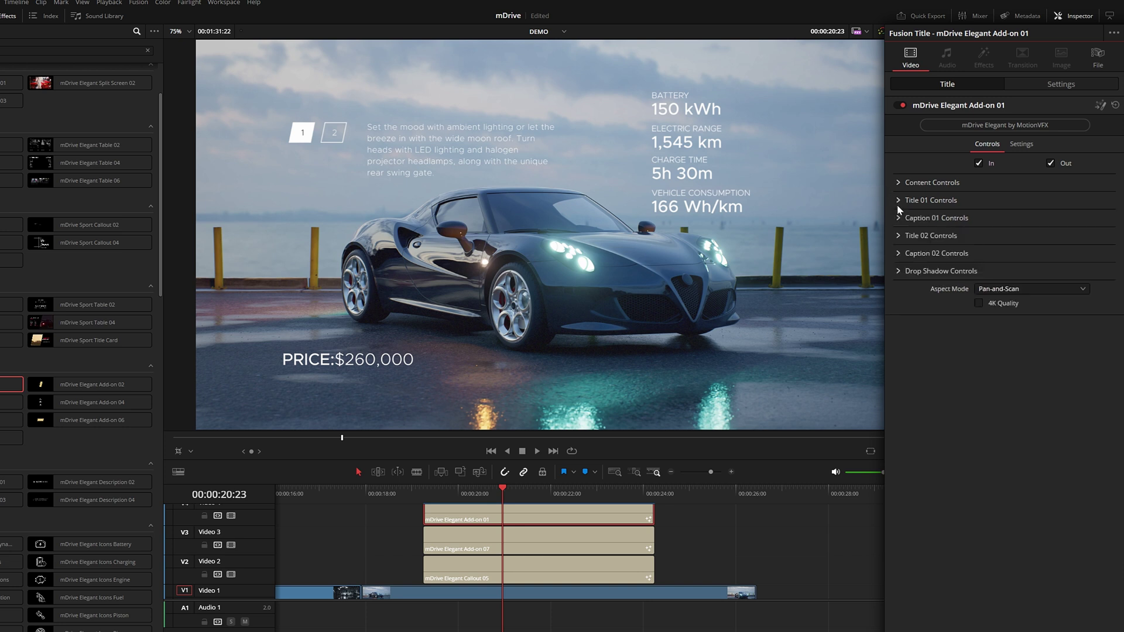
left_click(899, 236)
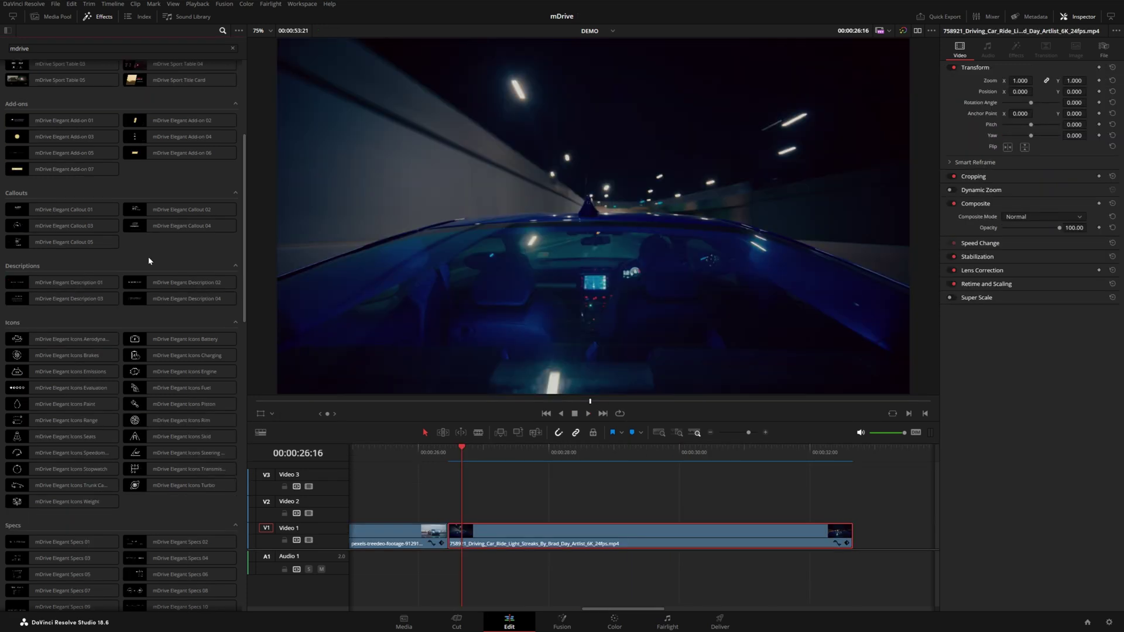
Step: Add the mDrive Sport Description 02 title on Video 2 over the night driving clip and raise its content position Y to 0.603
mouse_move(148, 283)
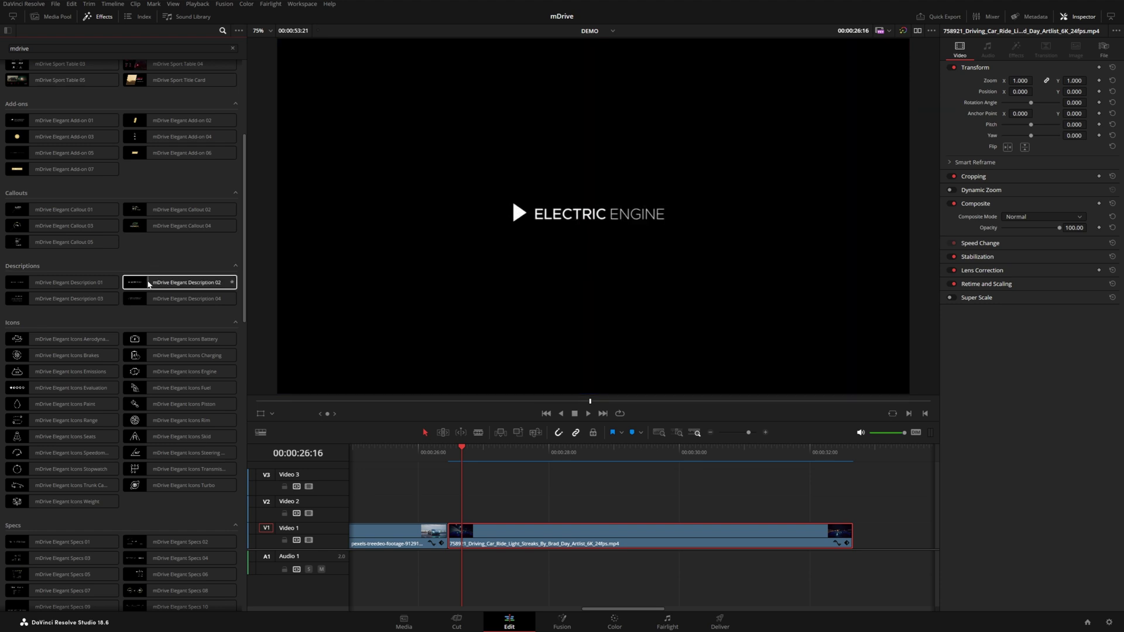
mouse_move(7, 286)
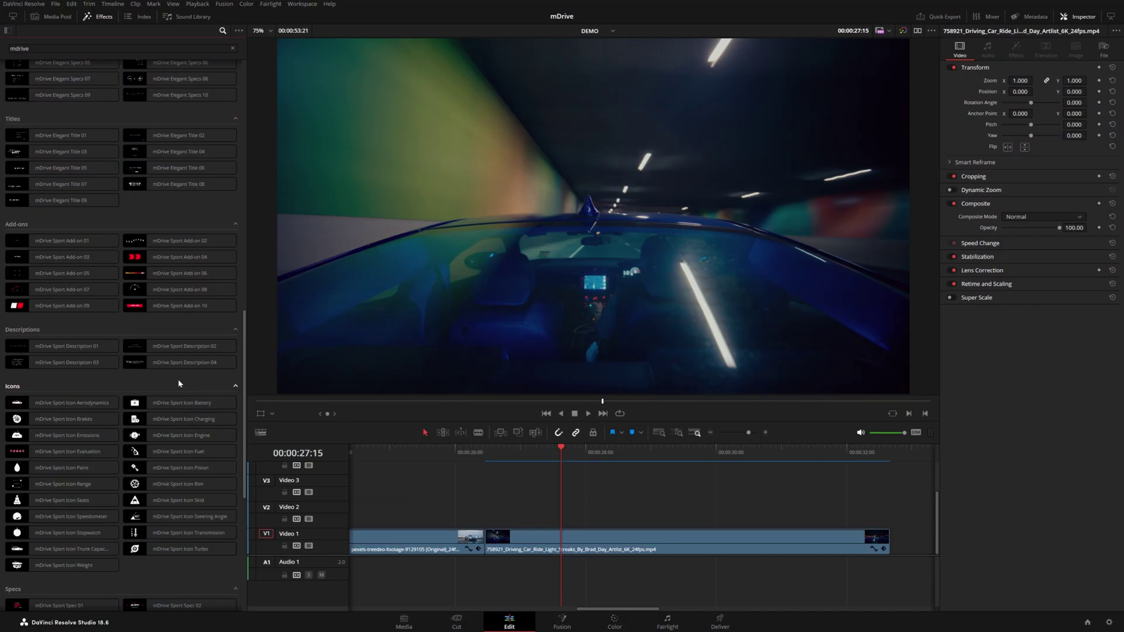
left_click(144, 346)
left_click_drag(145, 348, 495, 515)
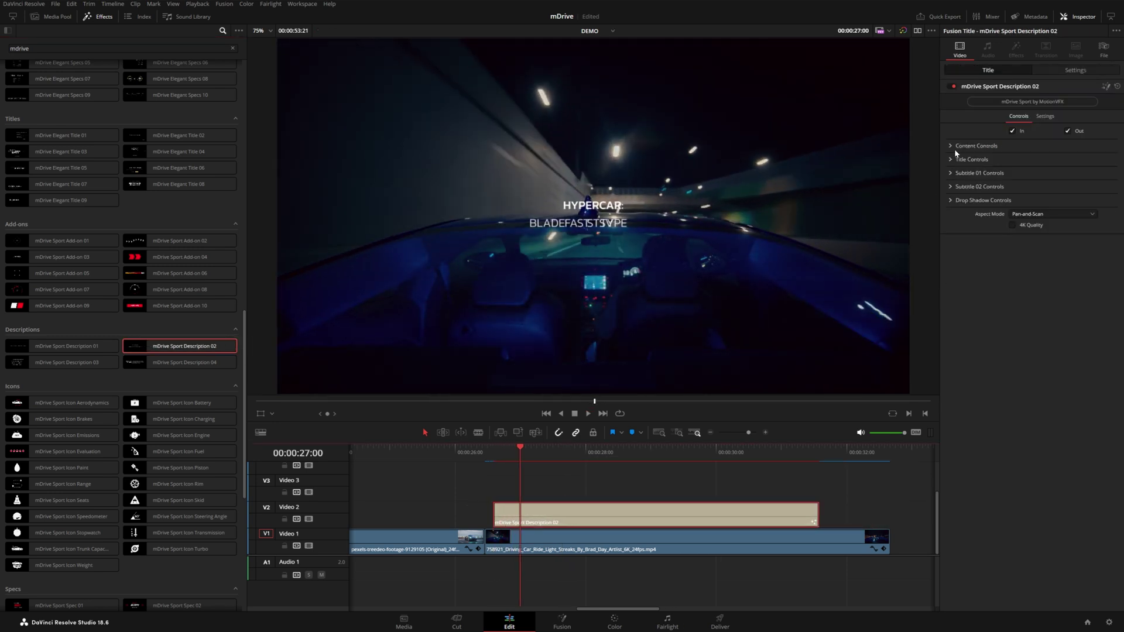
left_click(950, 147)
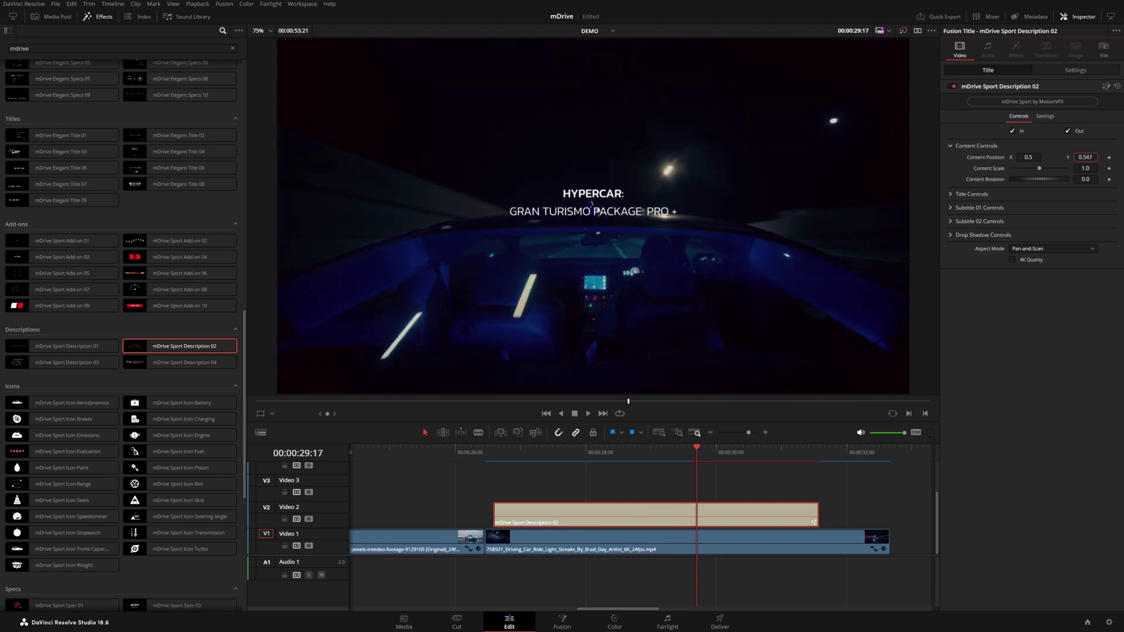
Step: Examine the description's title and two subtitle text settings, and preview the title over the night driving clip
left_click(951, 222)
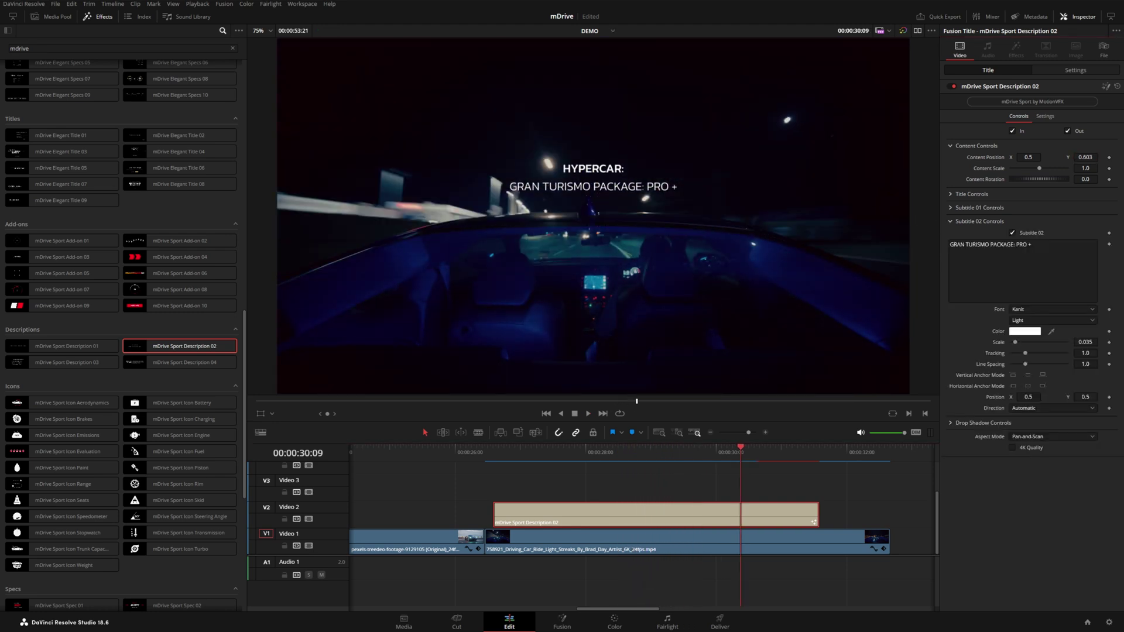
left_click(966, 207)
left_click(951, 195)
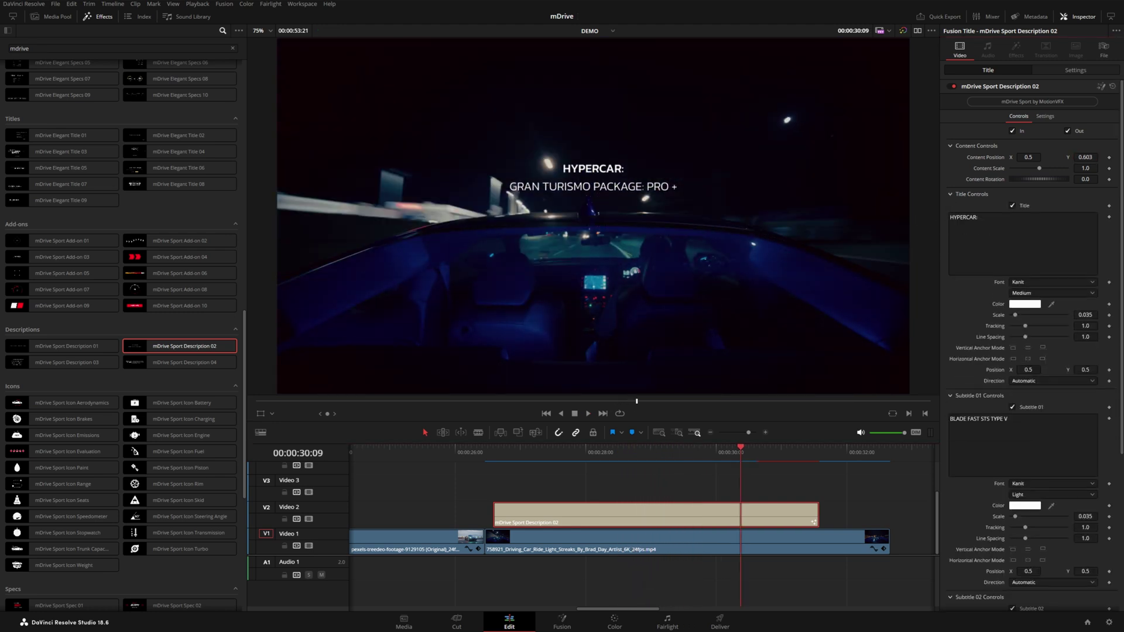
left_click(520, 462)
key("space")
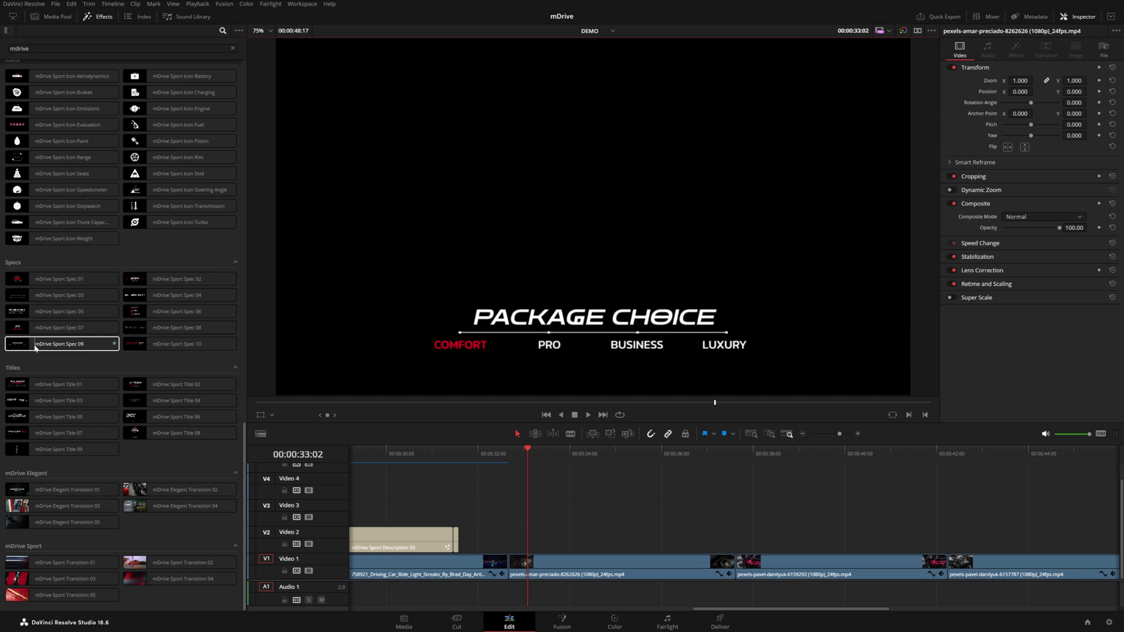
Step: Add the mDrive Sport Spec 09 title on Video 2 from the start of the steering-wheel clip and extend it across the following two clips
left_click_drag(35, 347, 515, 553)
key("space")
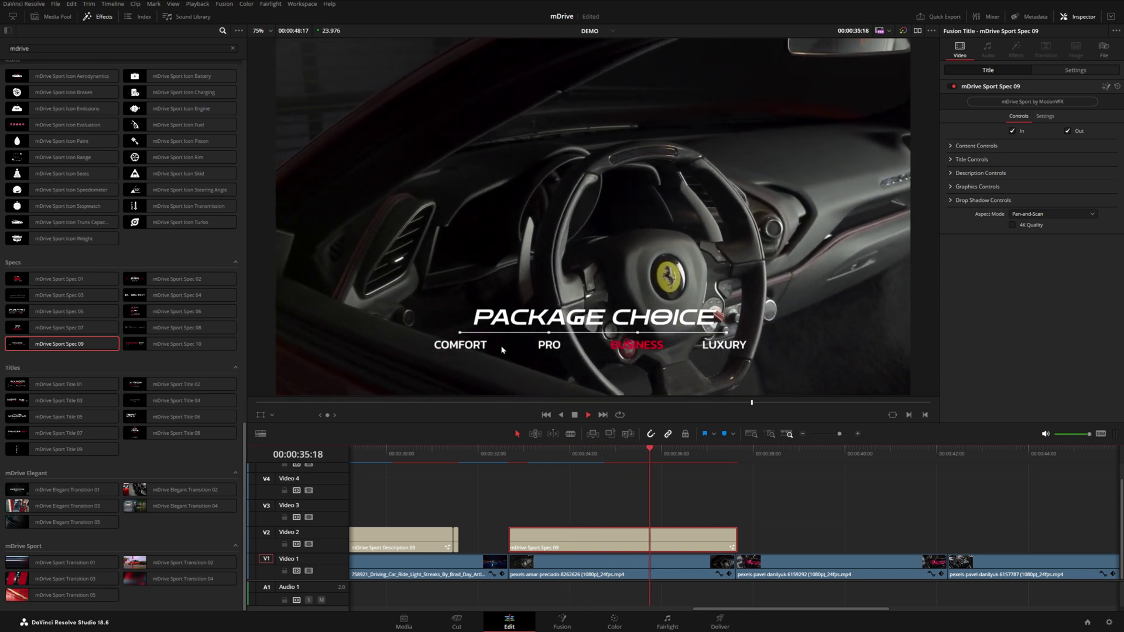
left_click_drag(735, 539, 1061, 533)
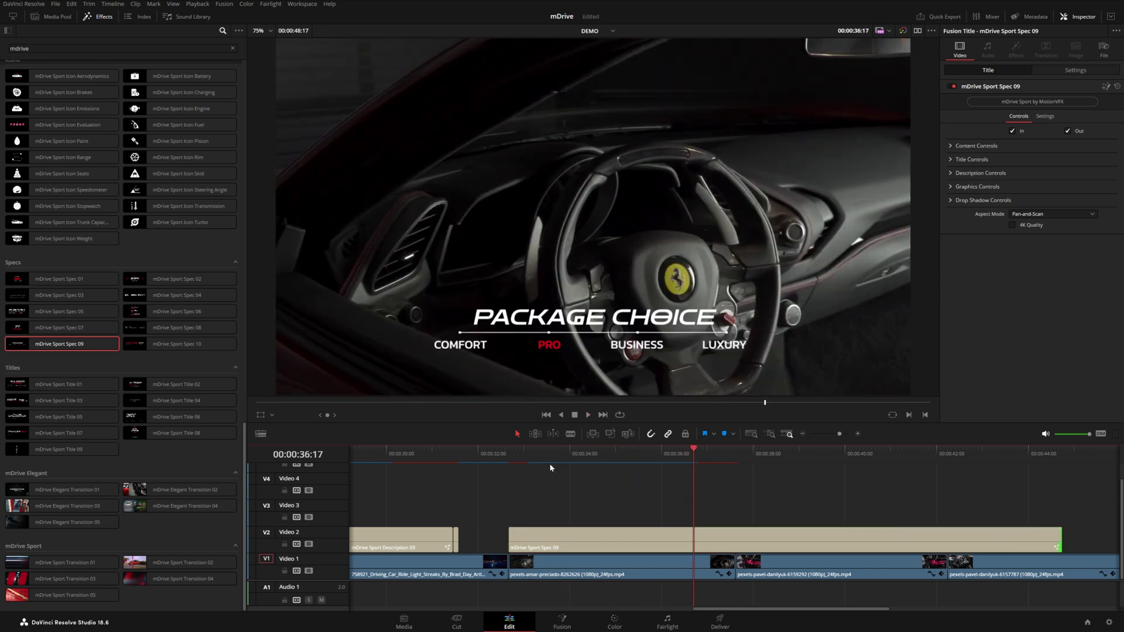
left_click(507, 454)
key("space")
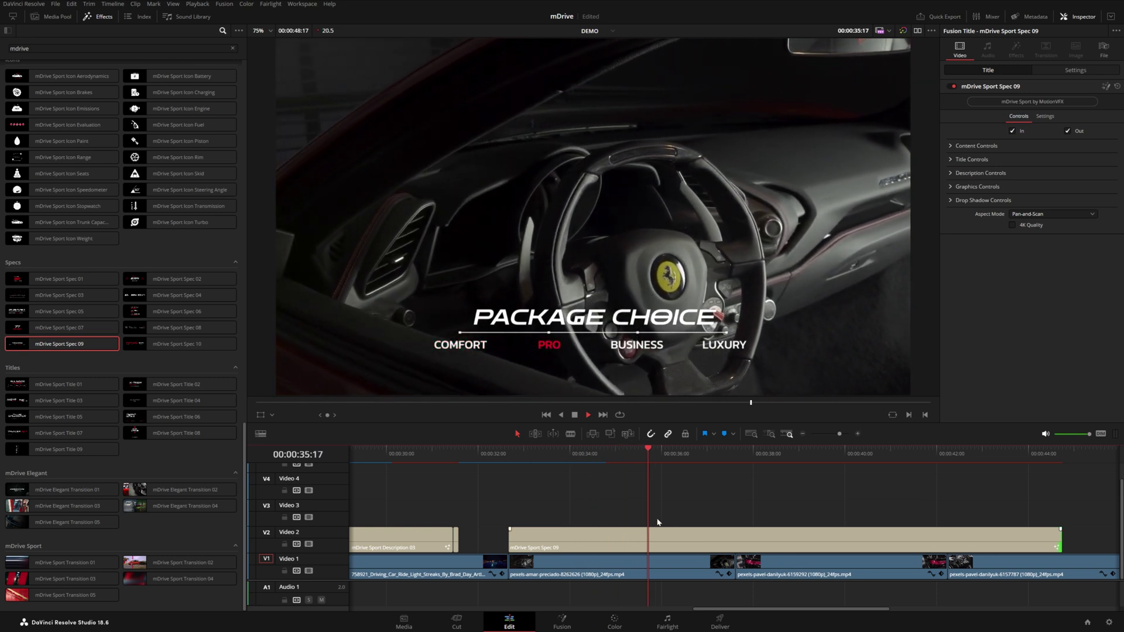
Step: Change the Spec 09 title's Description 2 to "SPEED" and Description 3 to "STYLE"
left_click(697, 530)
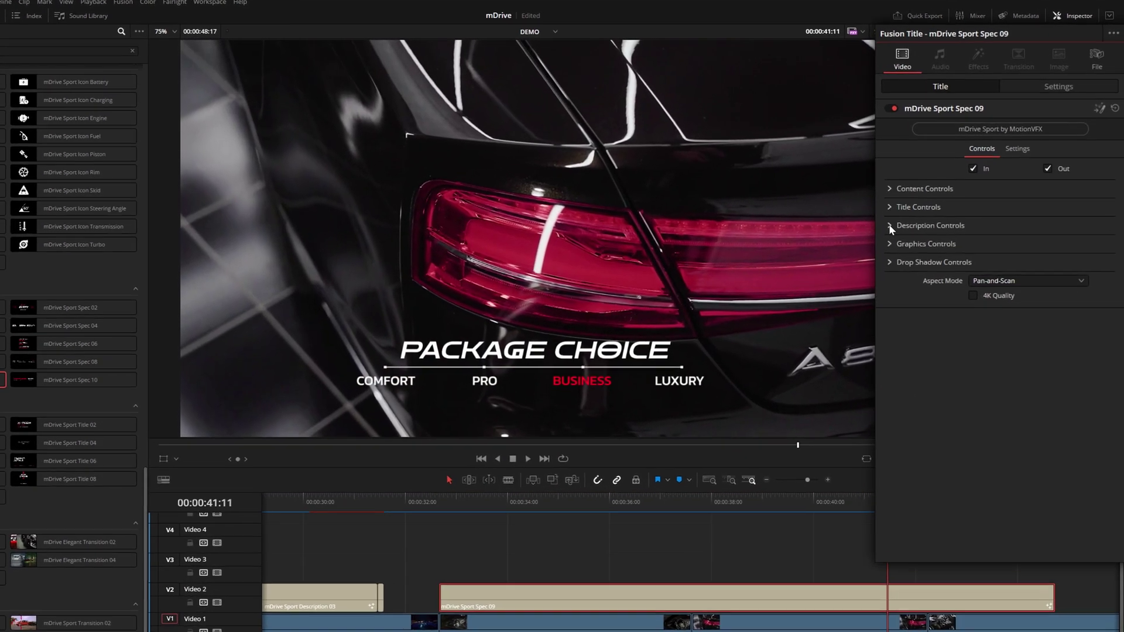
left_click(980, 173)
scroll(1107, 262, "down", 3)
double_click(886, 290)
type("SPEED")
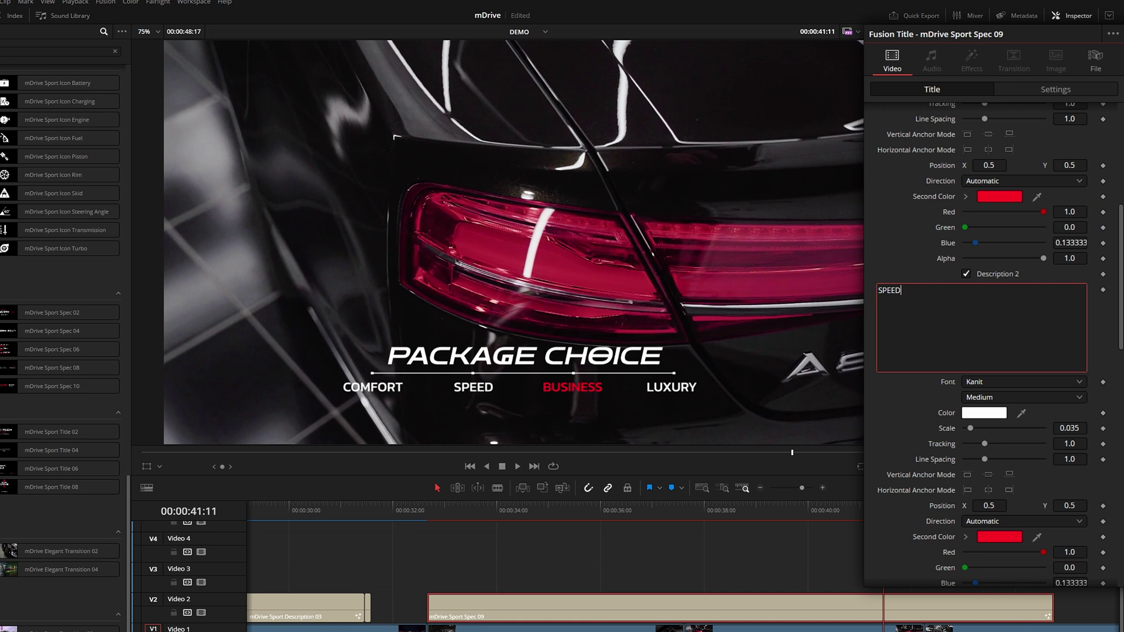
scroll(1106, 293, "down", 6)
double_click(894, 332)
type("STYLE")
Step: Change the second color of Description 3 to bright yellow and preview the Spec 09 title from its start
scroll(947, 485, "down", 2)
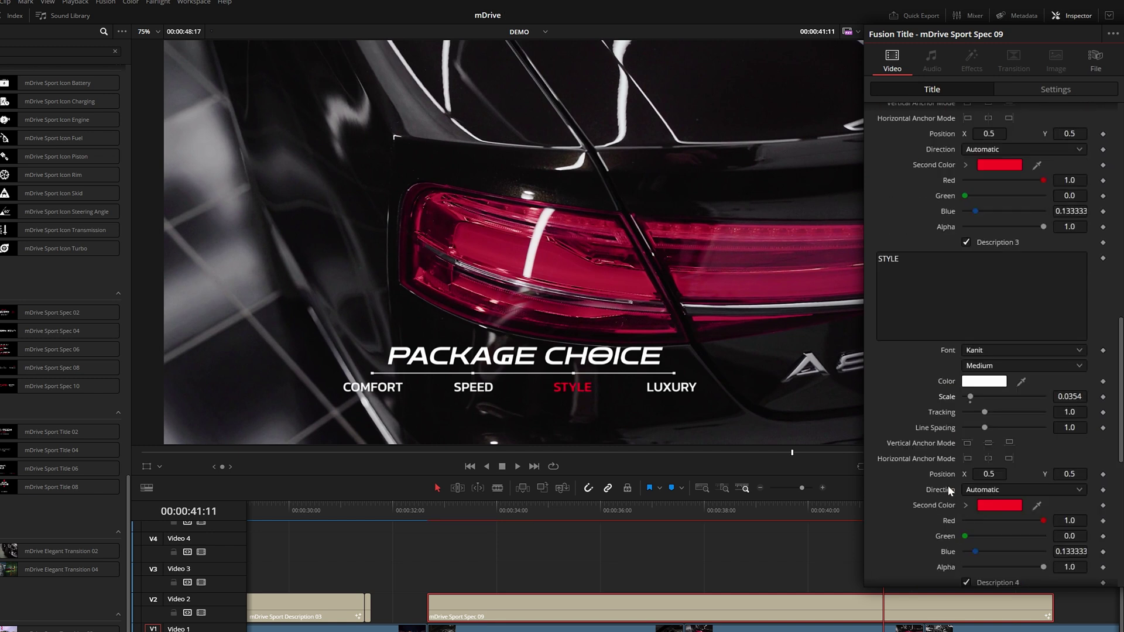
left_click(964, 506)
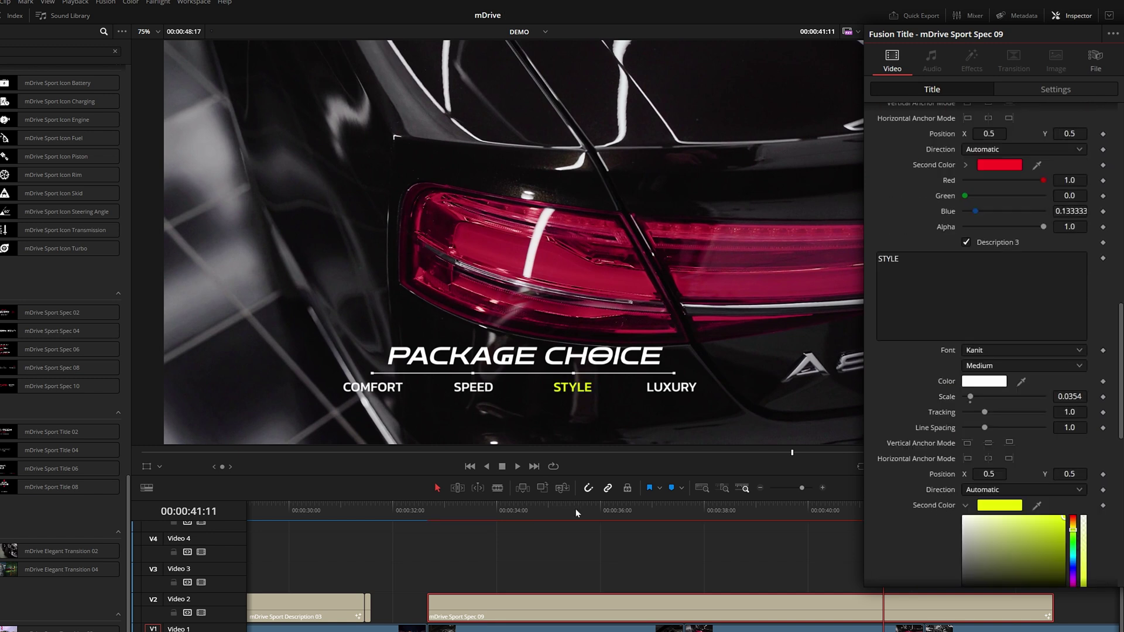
left_click(436, 513)
key("space")
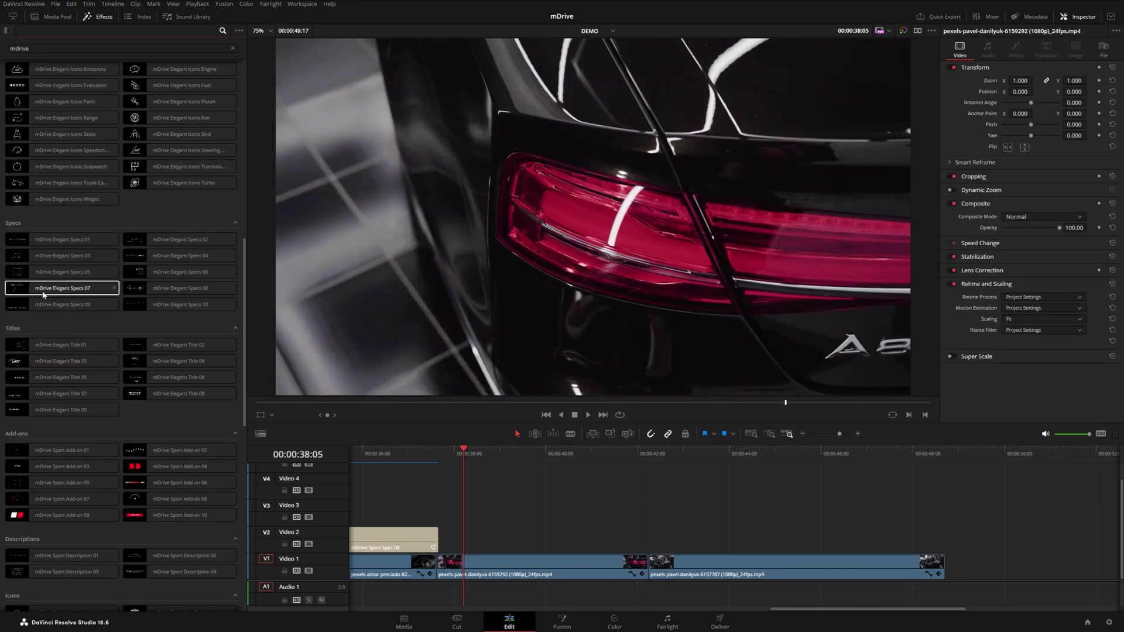
Step: Add the mDrive Elegant Specs 07 title on Video 2 above the taillight clip and preview it
left_click_drag(35, 288, 480, 541)
key("Up")
key("space")
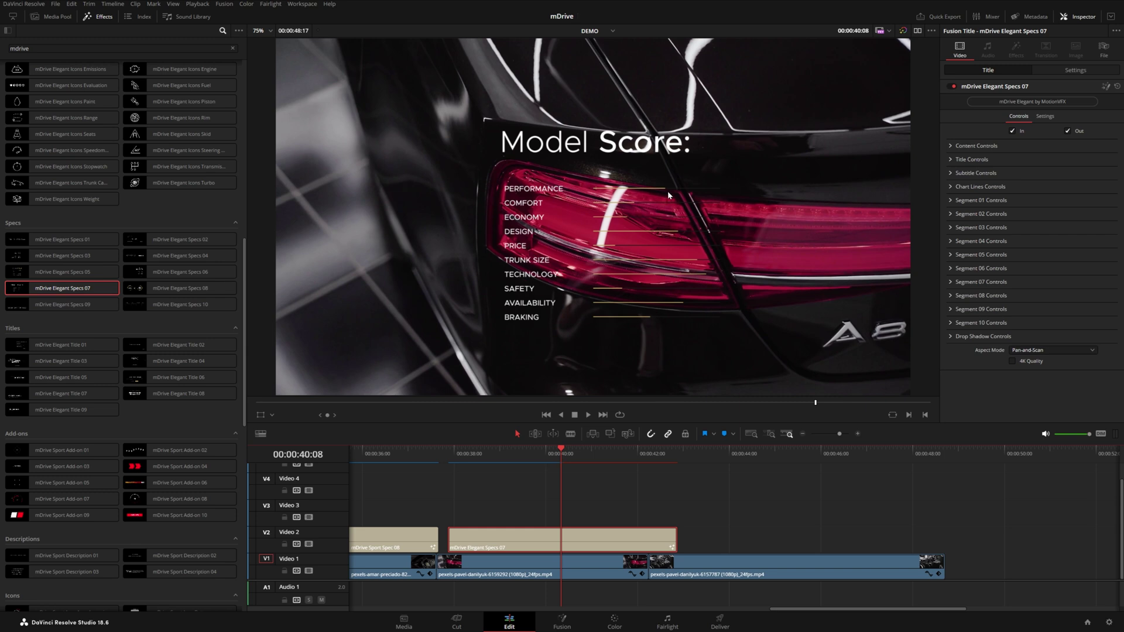
Step: Adjust the Segment 01 value that controls the length of the PERFORMANCE chart line
left_click(950, 200)
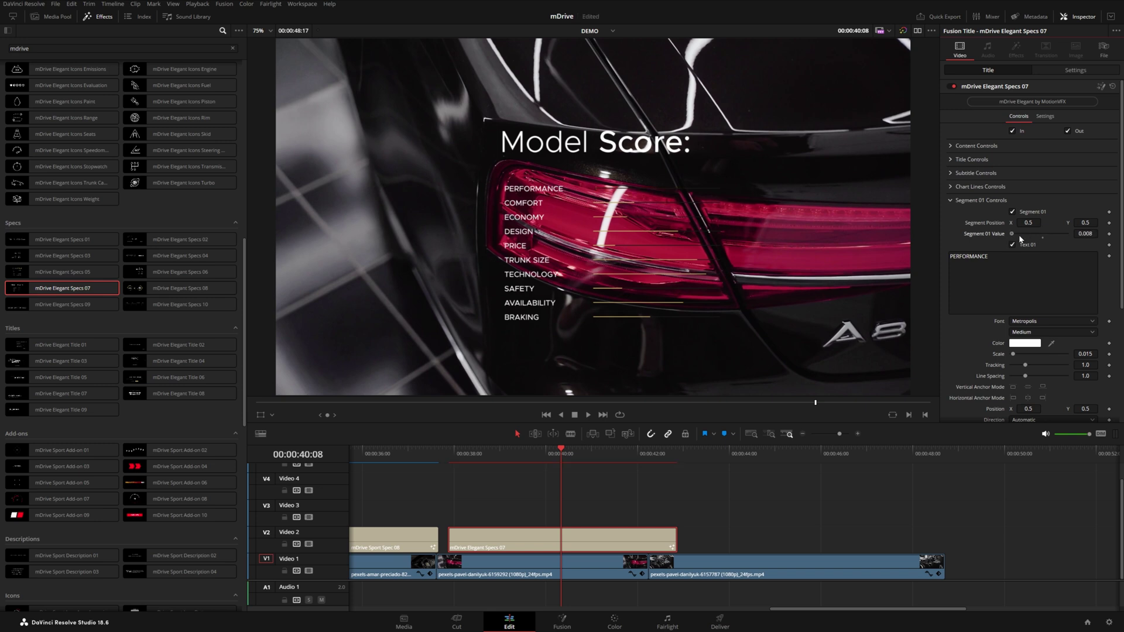
left_click(950, 200)
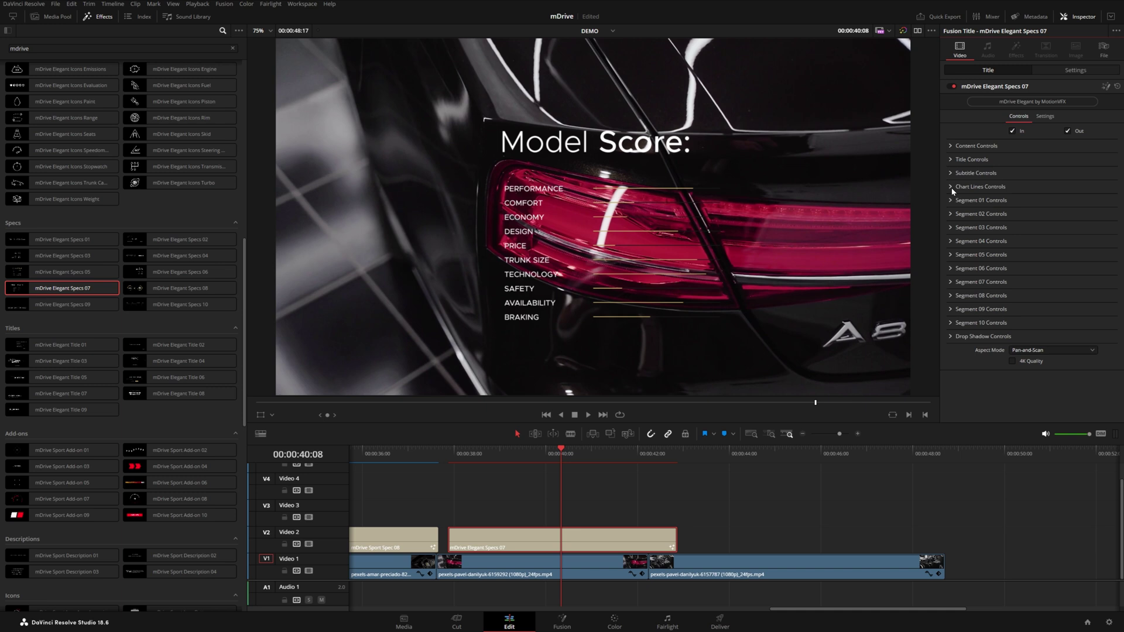
Step: Set the chart's baseline line color to blue with hue 0.6, saturation 1.0 and value 1.0, and try varying the chart lines length
left_click(951, 187)
left_click(1012, 210)
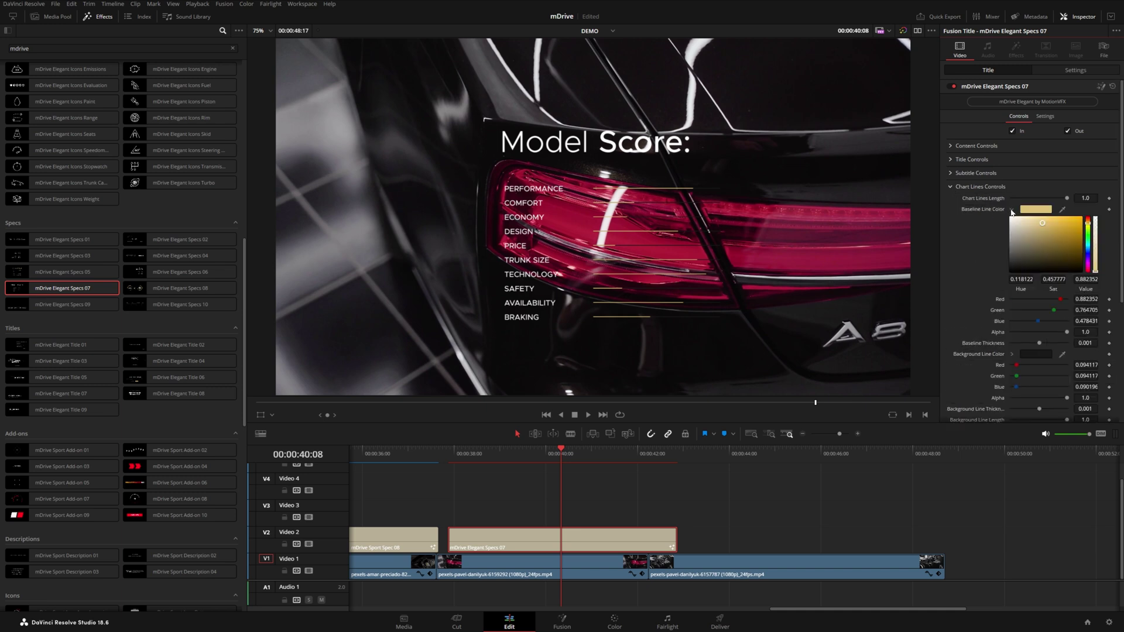
left_click_drag(1087, 222, 1087, 219)
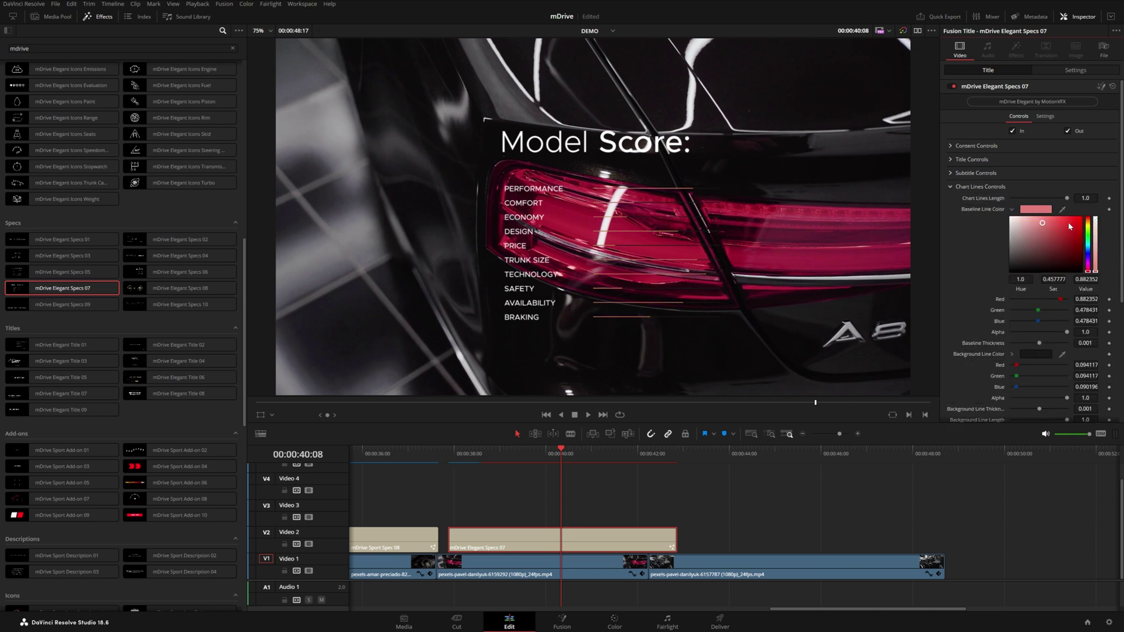
left_click_drag(1088, 254, 1088, 250)
left_click_drag(1066, 198, 1055, 205)
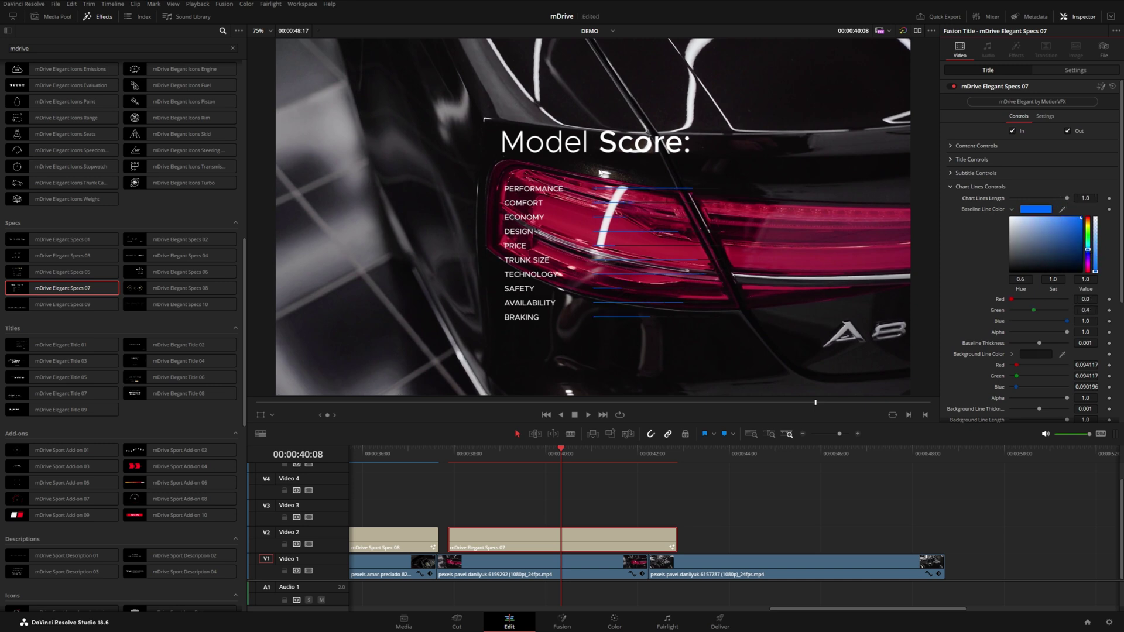
Step: Shift the mDrive Elegant Specs 07 content left by lowering its Content Position X value
left_click(952, 146)
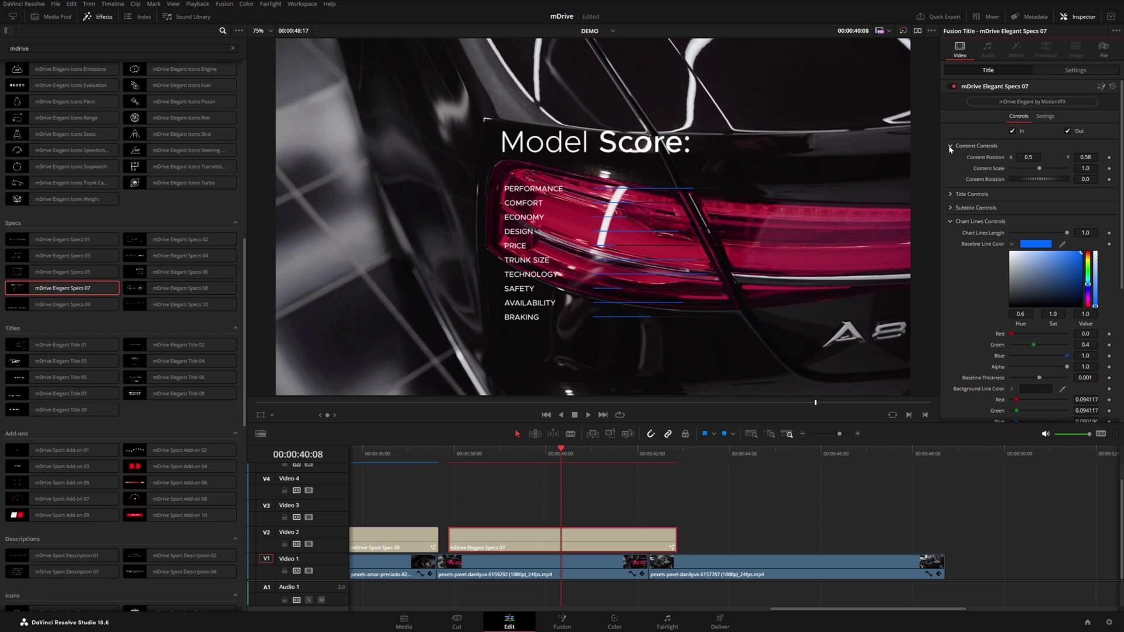
left_click_drag(1029, 156, 1006, 157)
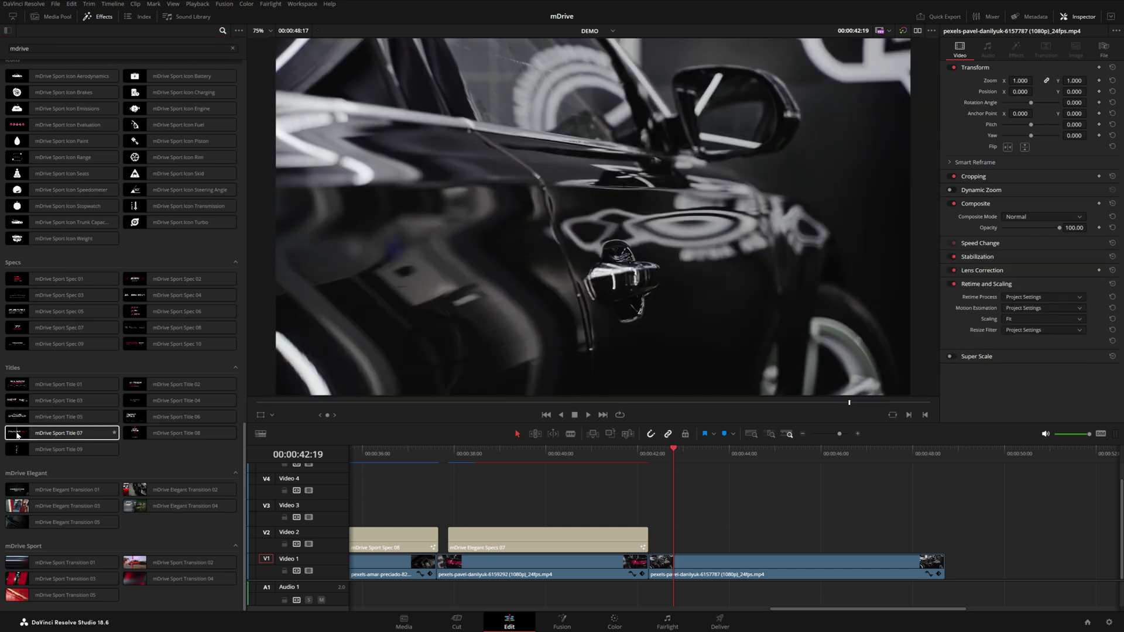
Step: Try the mDrive Sport Title 07 on Video 2 above the car door clip and preview it
left_click_drag(17, 435, 696, 542)
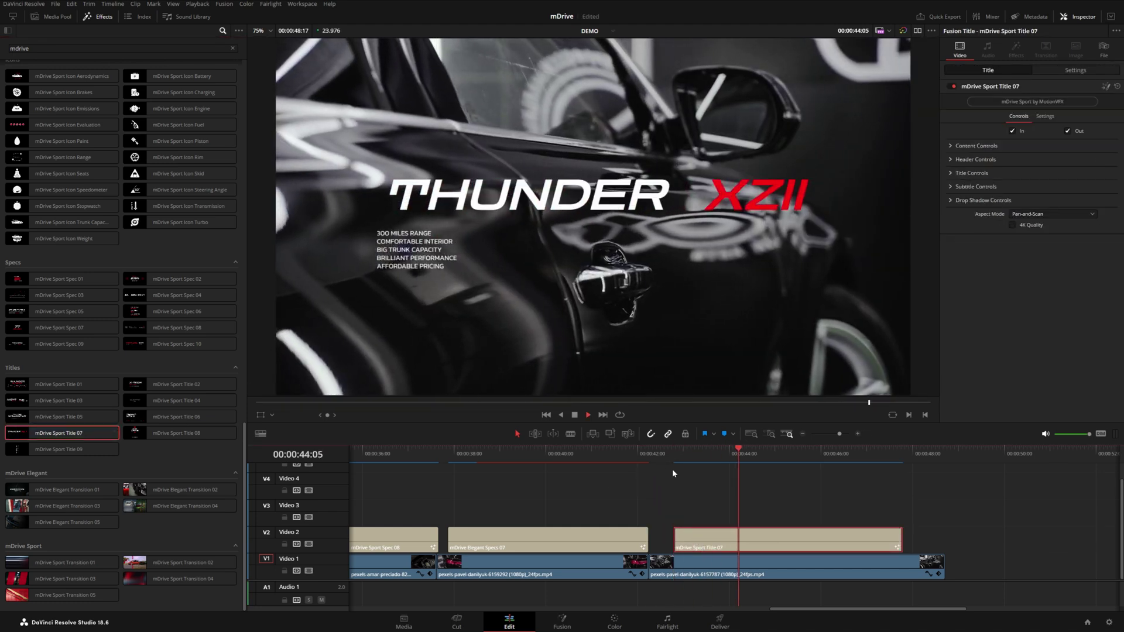
key("space")
Step: Replace the title above the car door clip with mDrive Sport Title 08 and preview it from its start
key("space")
left_click_drag(142, 433, 680, 545)
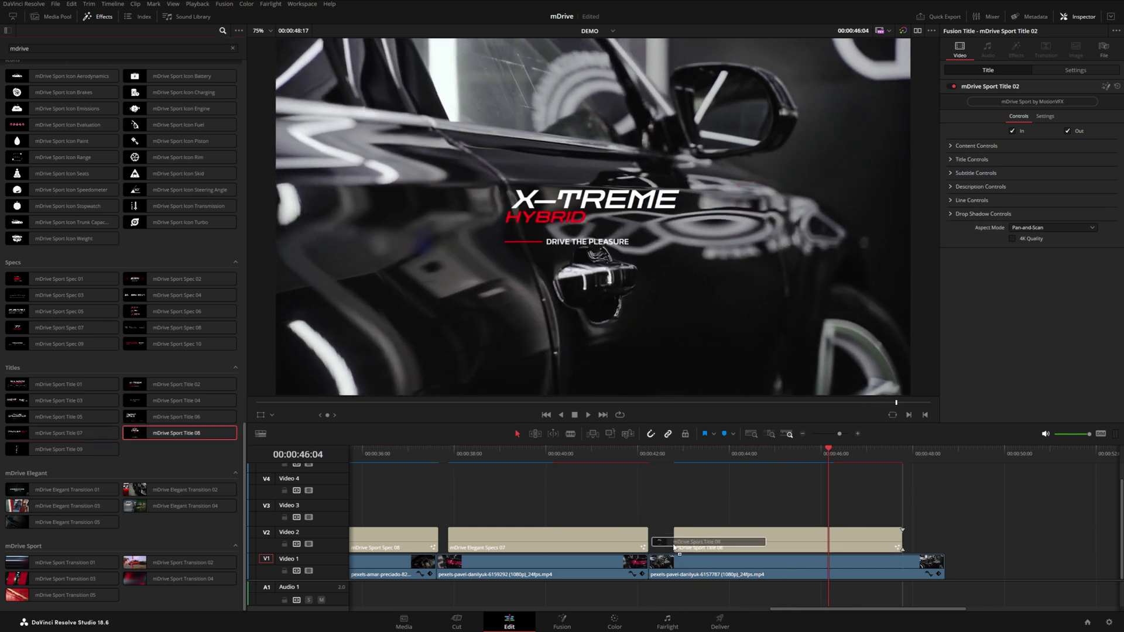
left_click(678, 456)
key("space")
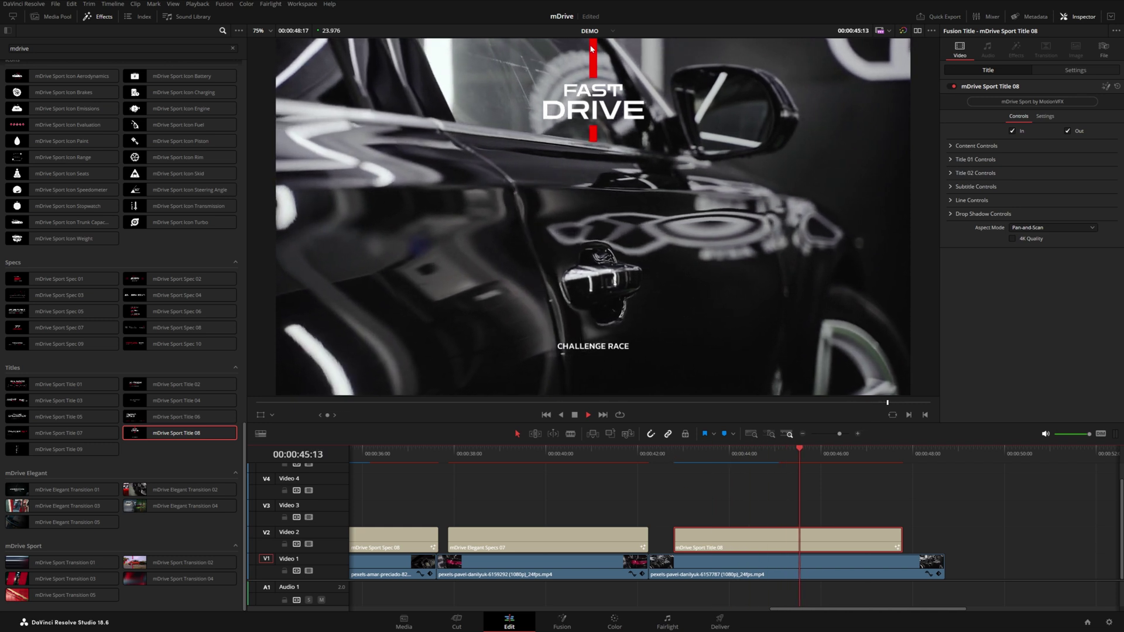
left_click(678, 455)
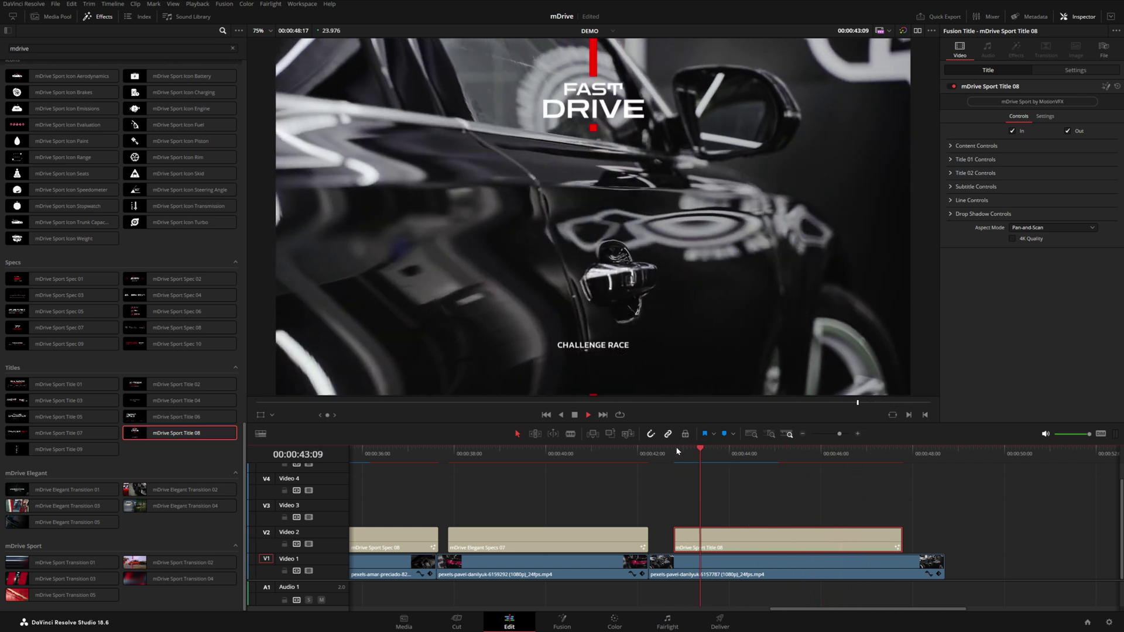
key("space")
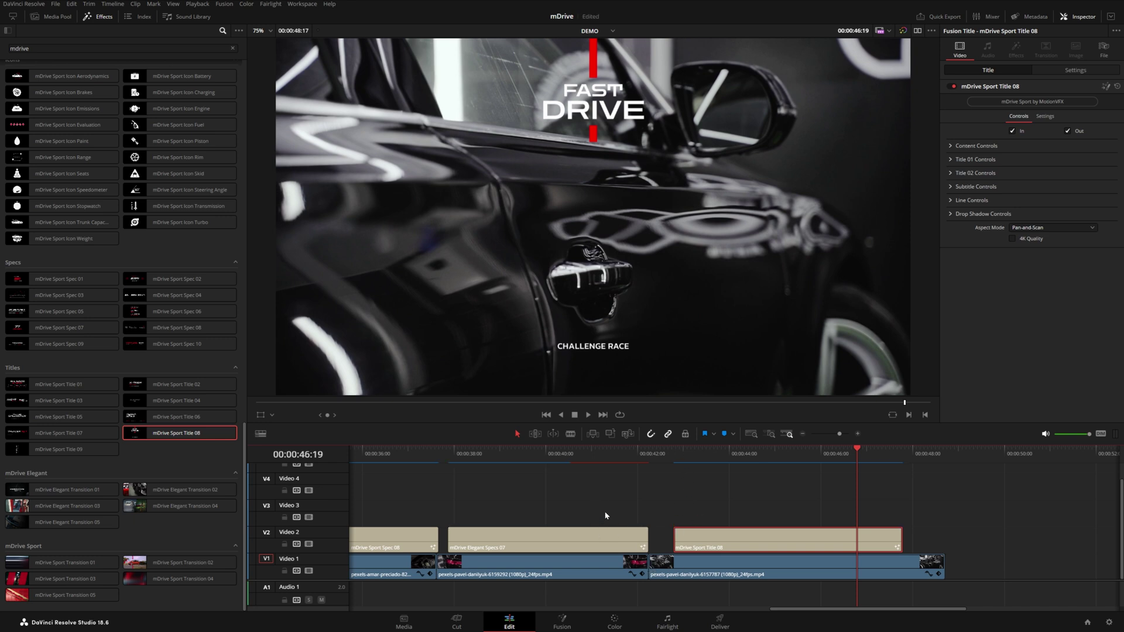
Step: Move mDrive Sport Title 08 earlier on Video 2 so it starts exactly where the car door clip begins
left_click(569, 458)
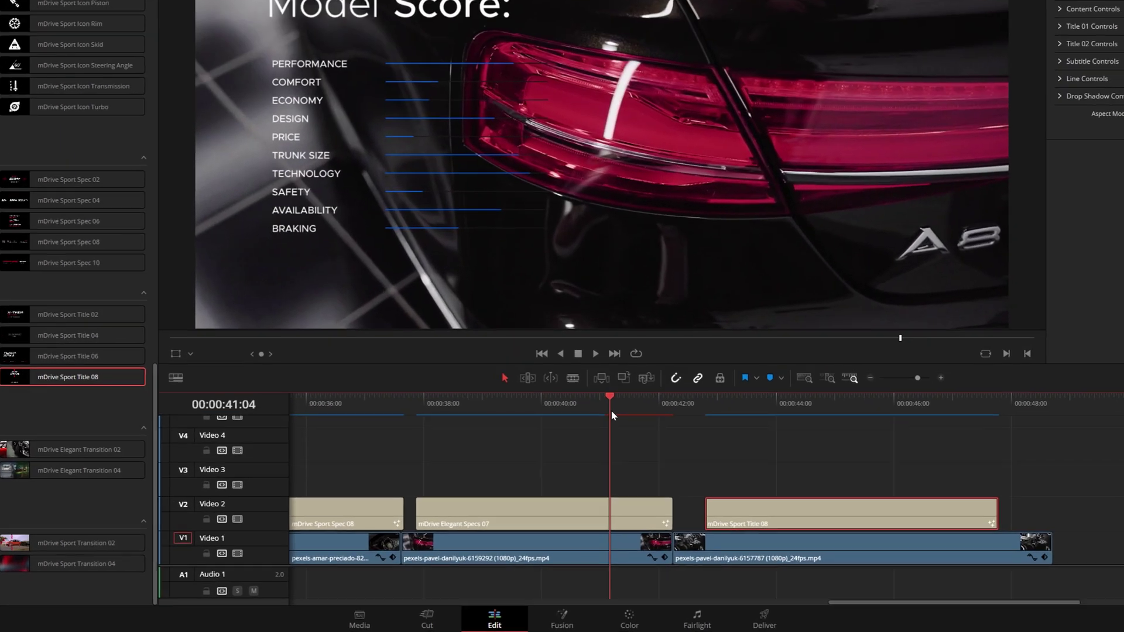
left_click(703, 482)
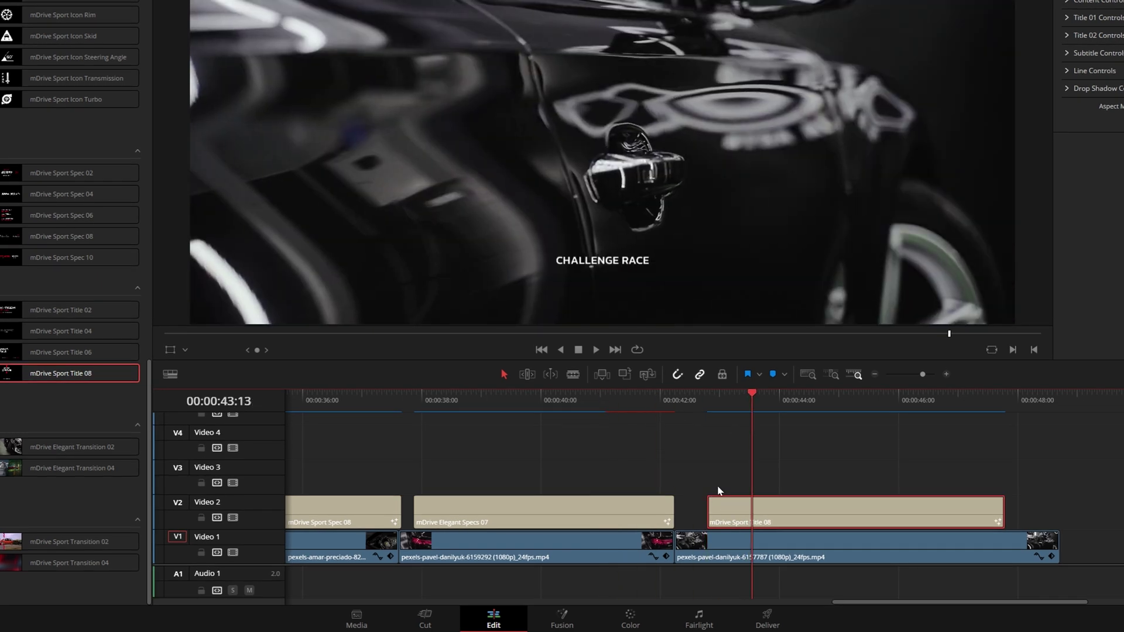
left_click_drag(730, 514, 693, 521)
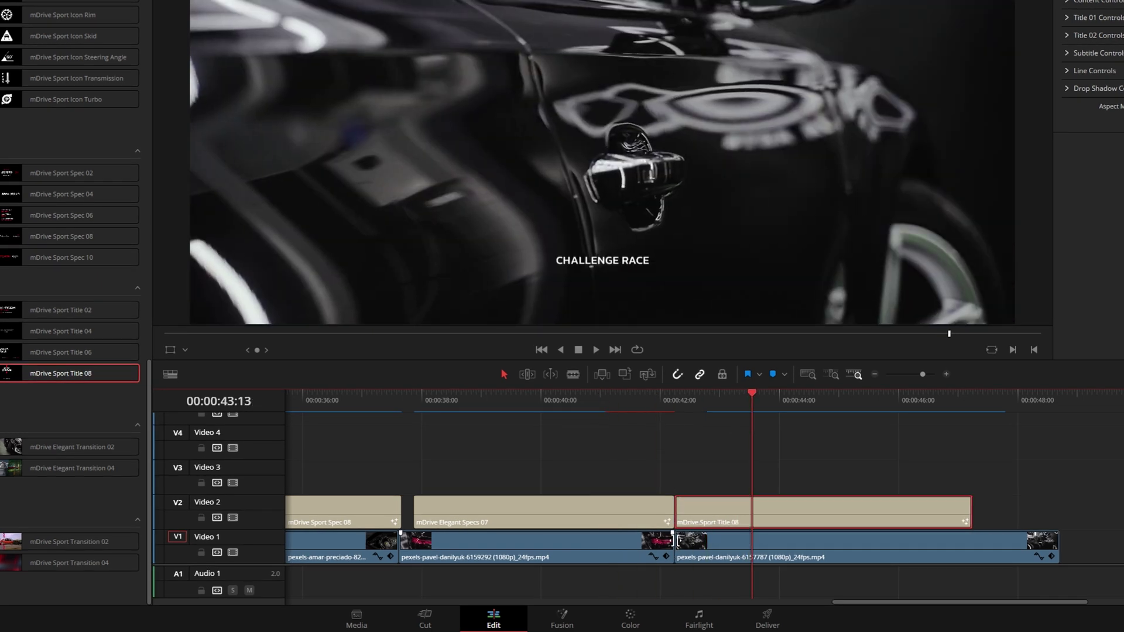
Step: Raise the taillight clip and its Specs 07 title to Video 3 and Video 4, and extend both ends to 00:00:43:13
left_click(671, 547)
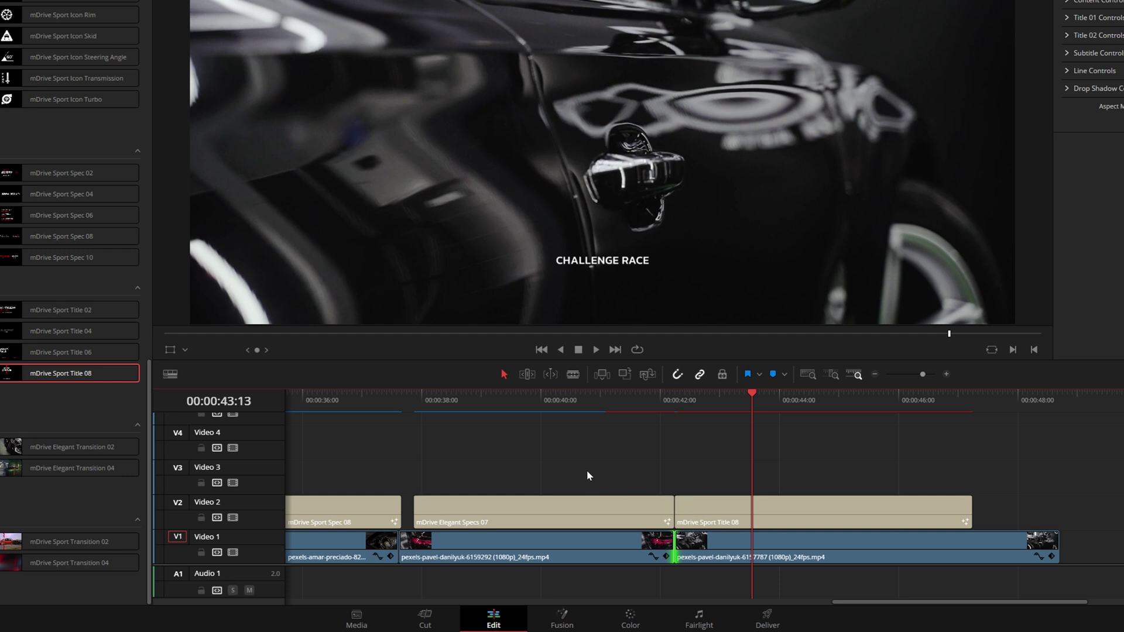
left_click_drag(586, 469, 609, 461)
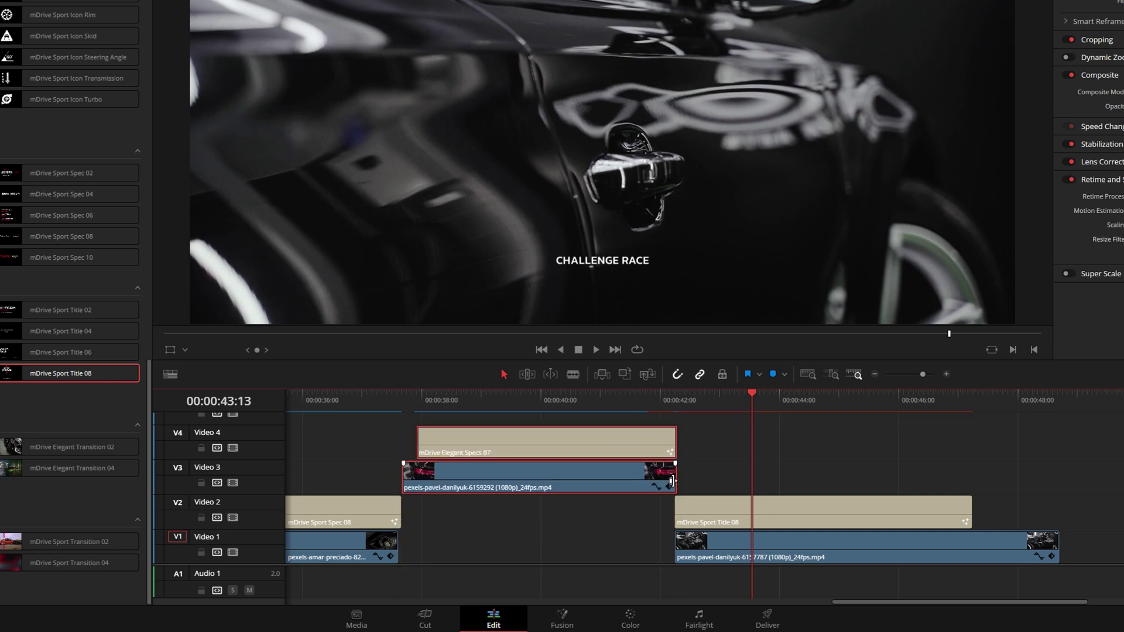
left_click_drag(671, 481, 754, 477)
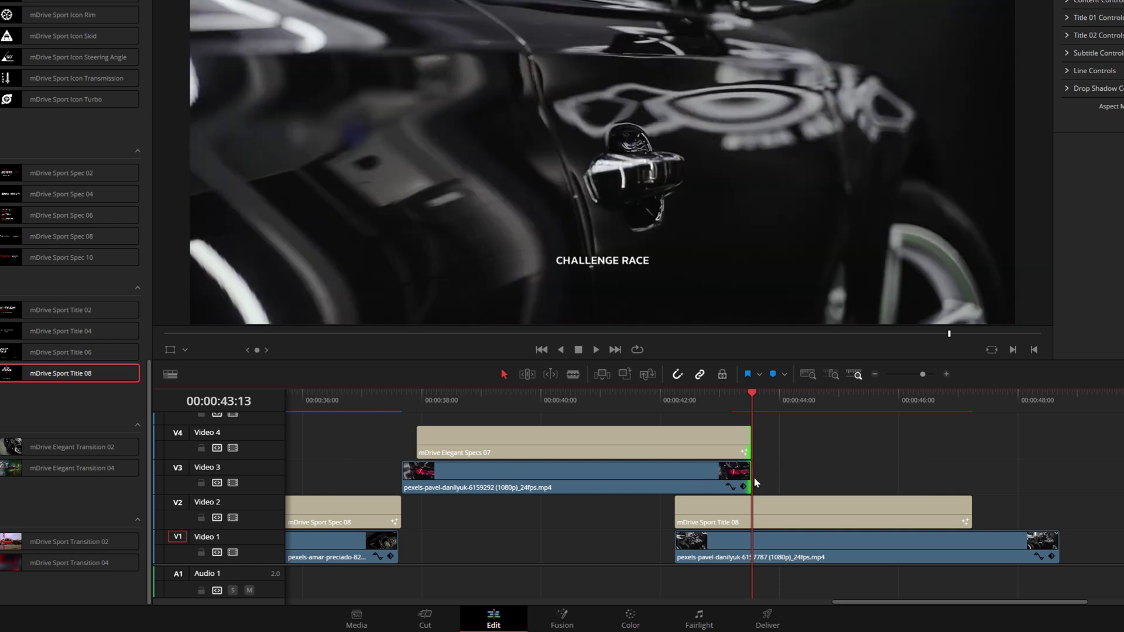
Step: Combine the taillight clip and its title into a compound clip, and place it on Video 1 trimmed to the car door clip's start
left_click_drag(790, 436, 545, 481)
right_click(545, 481)
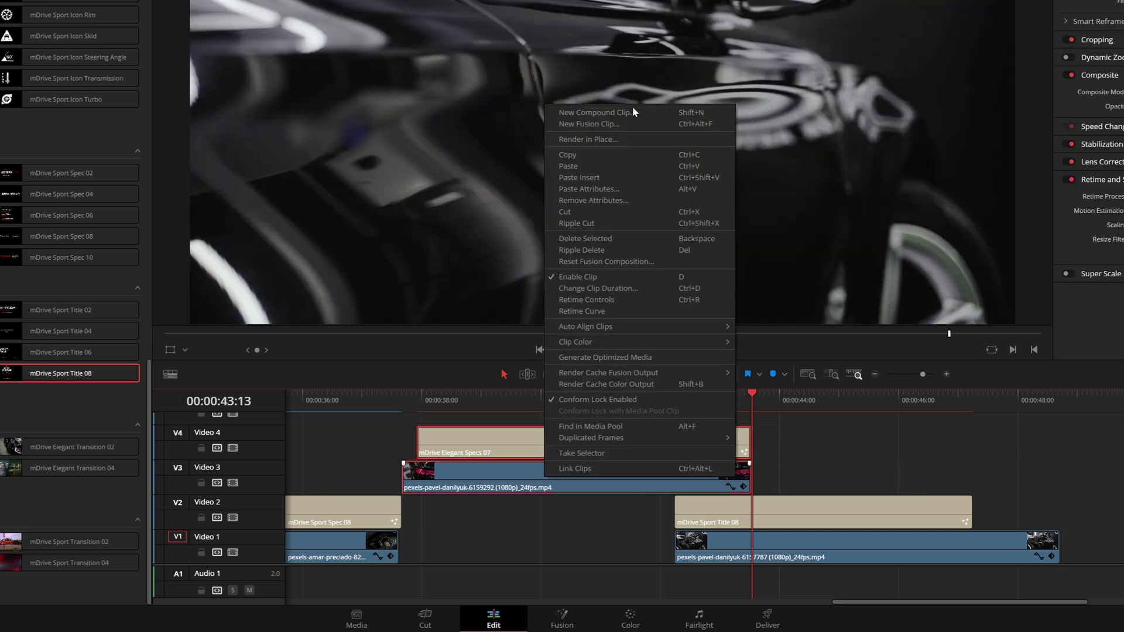
left_click(609, 113)
left_click_drag(749, 477, 672, 470)
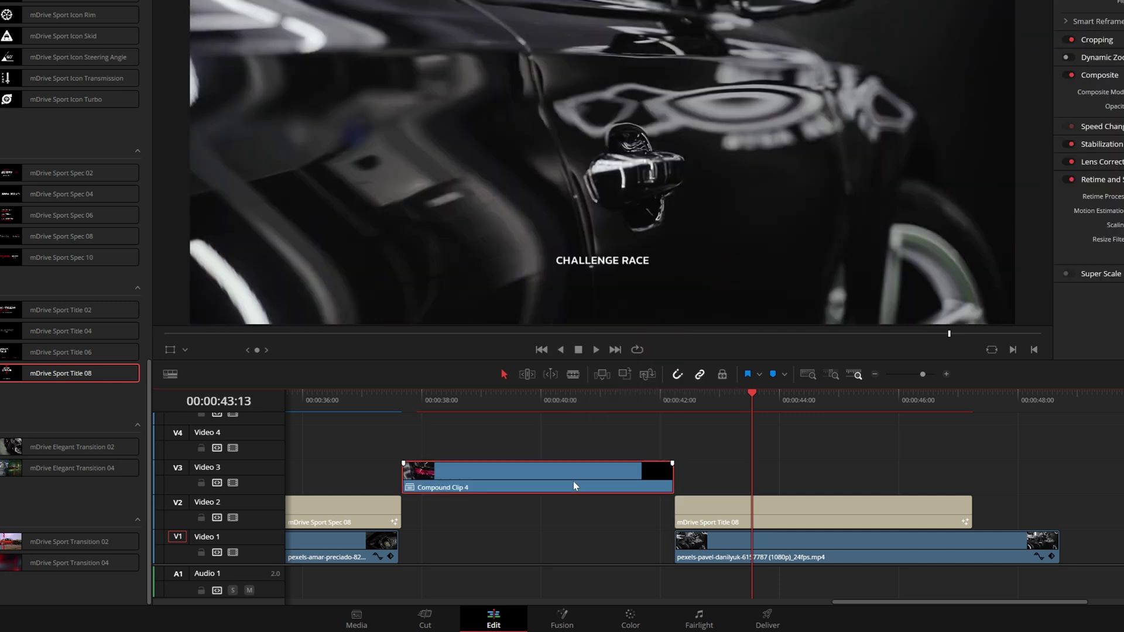
left_click_drag(573, 481, 604, 563)
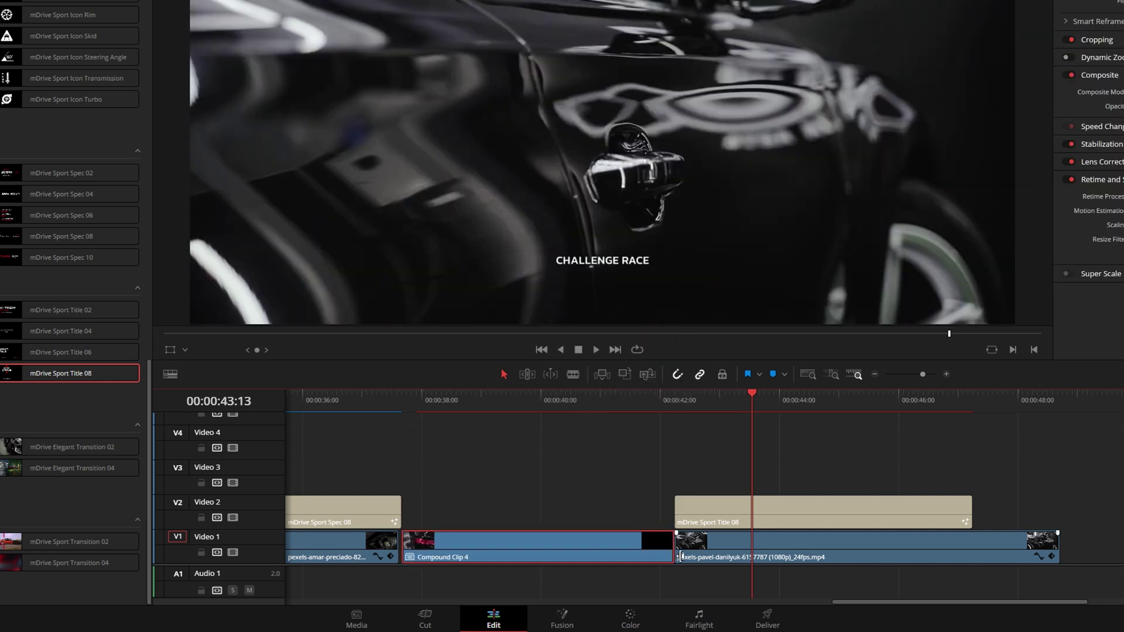
Step: Raise the car door clip and Sport Title 08 by one track and extend the clip's start about one second earlier
left_click(696, 543)
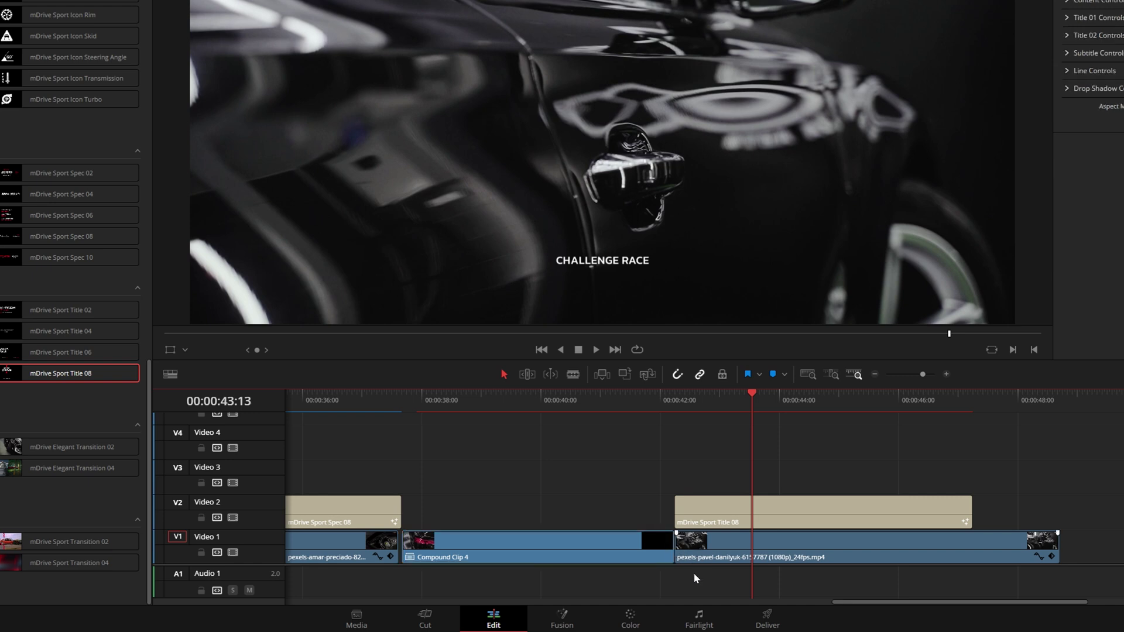
left_click_drag(693, 573, 699, 507)
left_click_drag(695, 563, 603, 512)
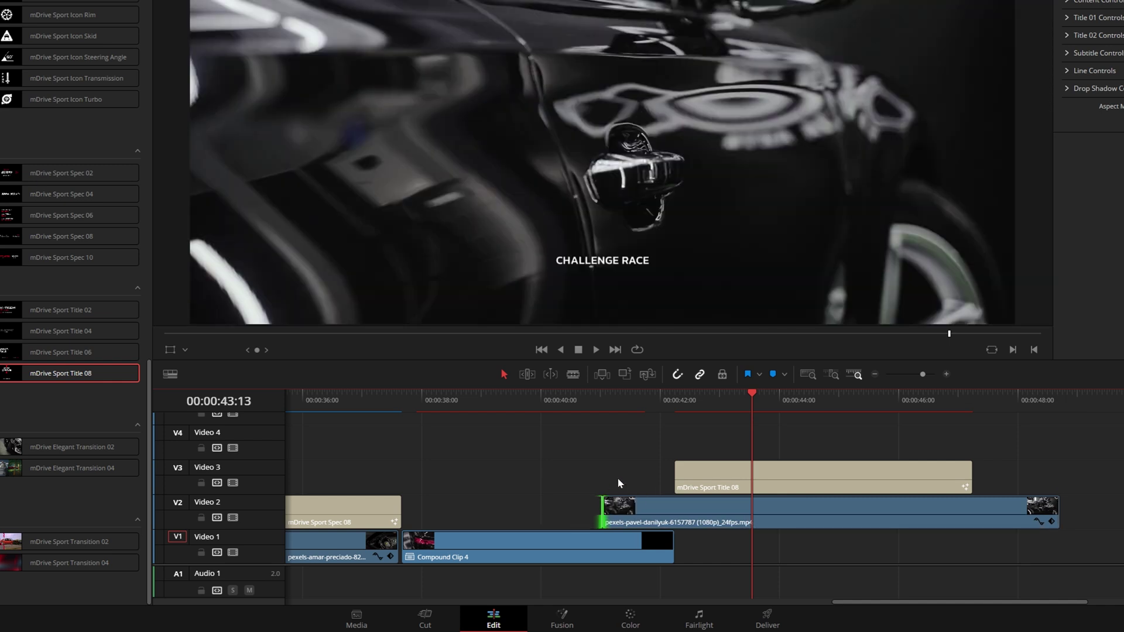
Step: Combine the car door clip and its title into a compound clip, and fit it on Video 1 directly after the taillight compound clip
left_click_drag(619, 456, 698, 514)
right_click(698, 516)
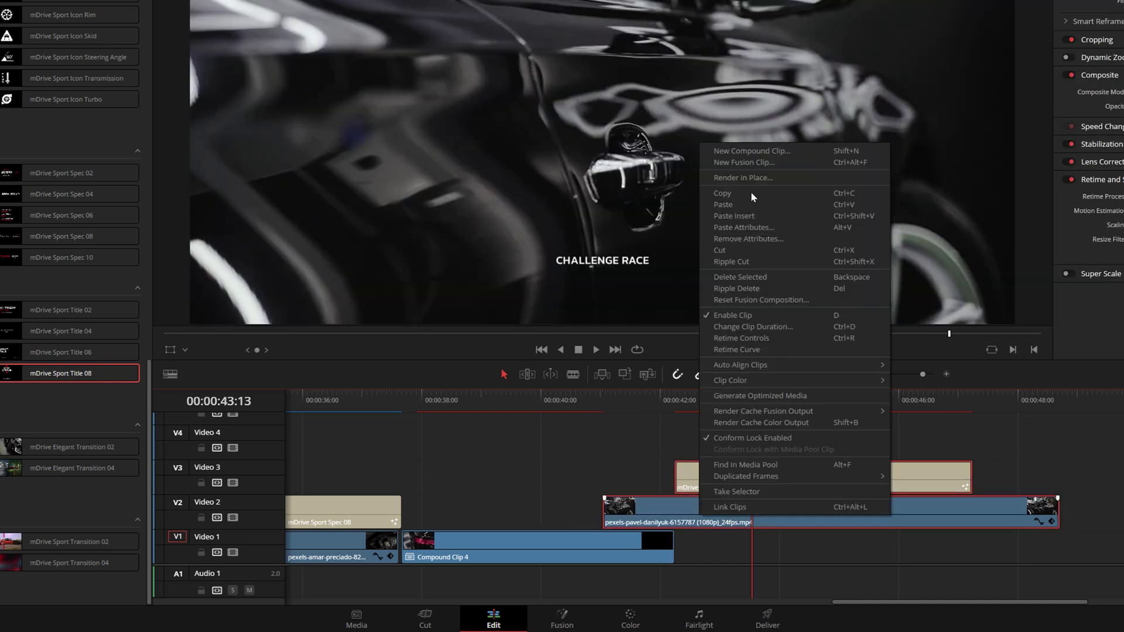
left_click(753, 151)
key("Return")
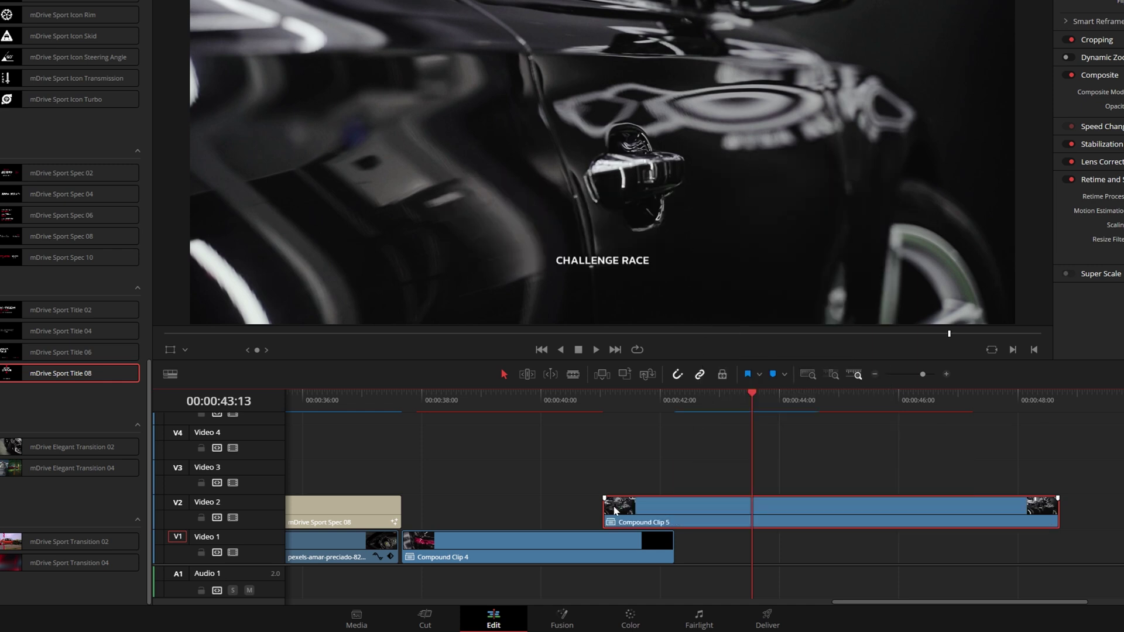
left_click_drag(641, 501, 713, 535)
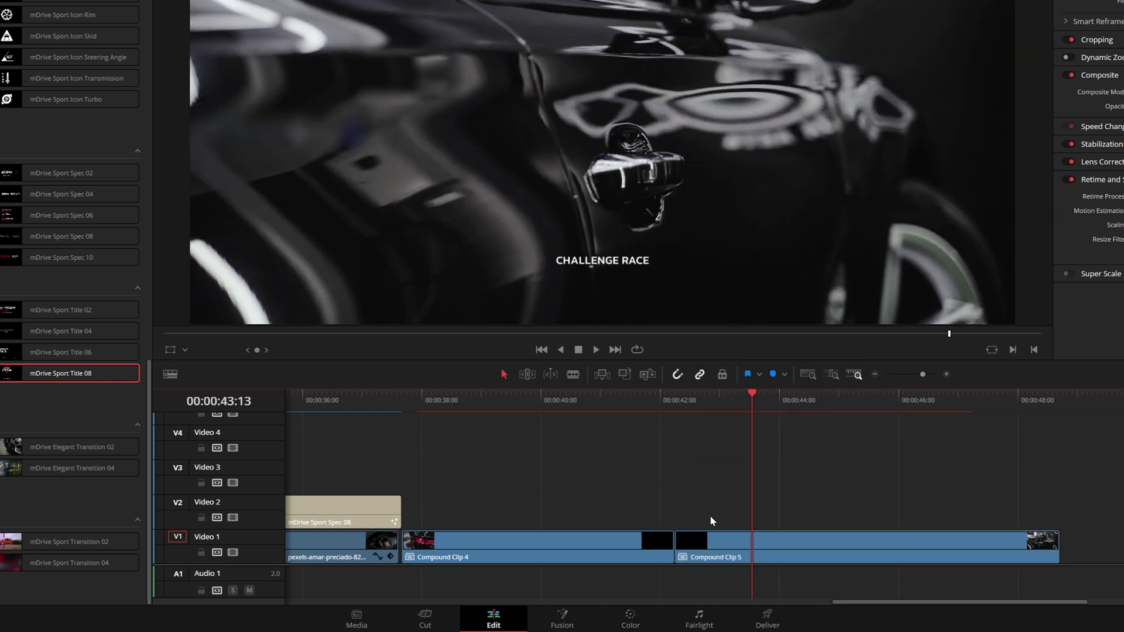
Step: Apply mDrive Sport Transition 02 at the cut between the two compound clips and play it back
mouse_move(671, 549)
left_mouse_down()
mouse_move(658, 552)
mouse_move(674, 551)
left_mouse_up()
left_click_drag(92, 547, 672, 566)
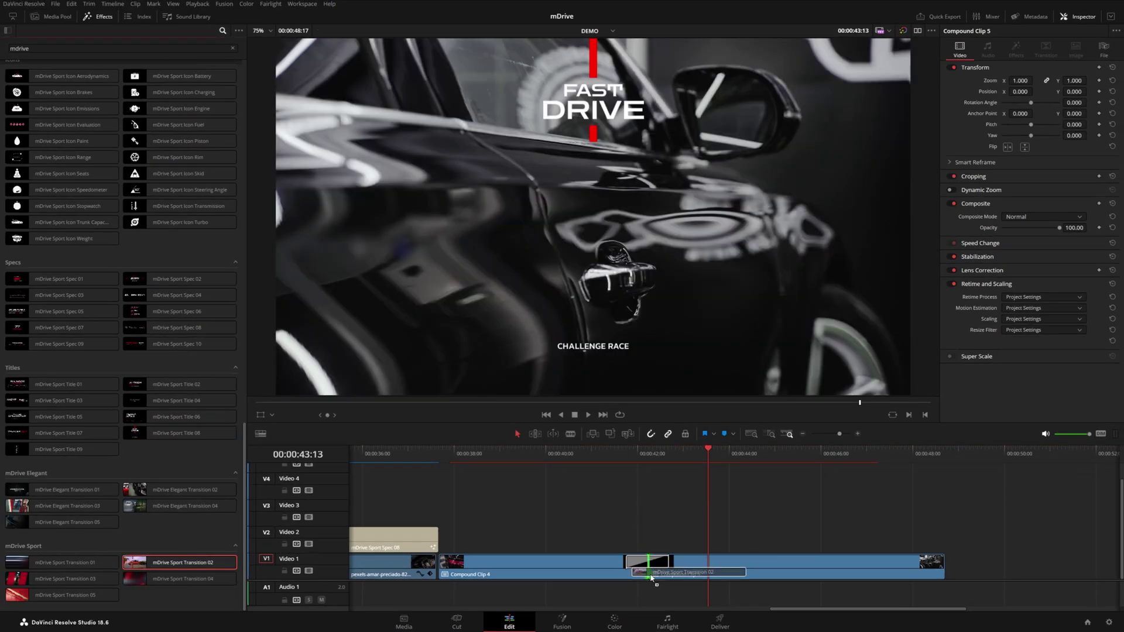
key("space")
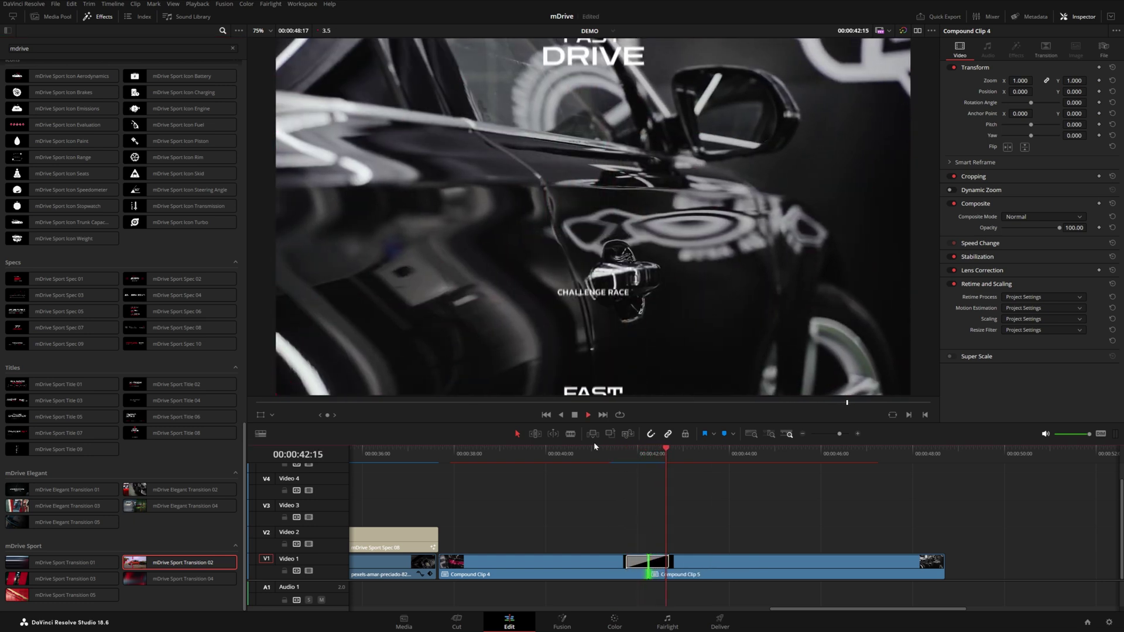
left_click(627, 457)
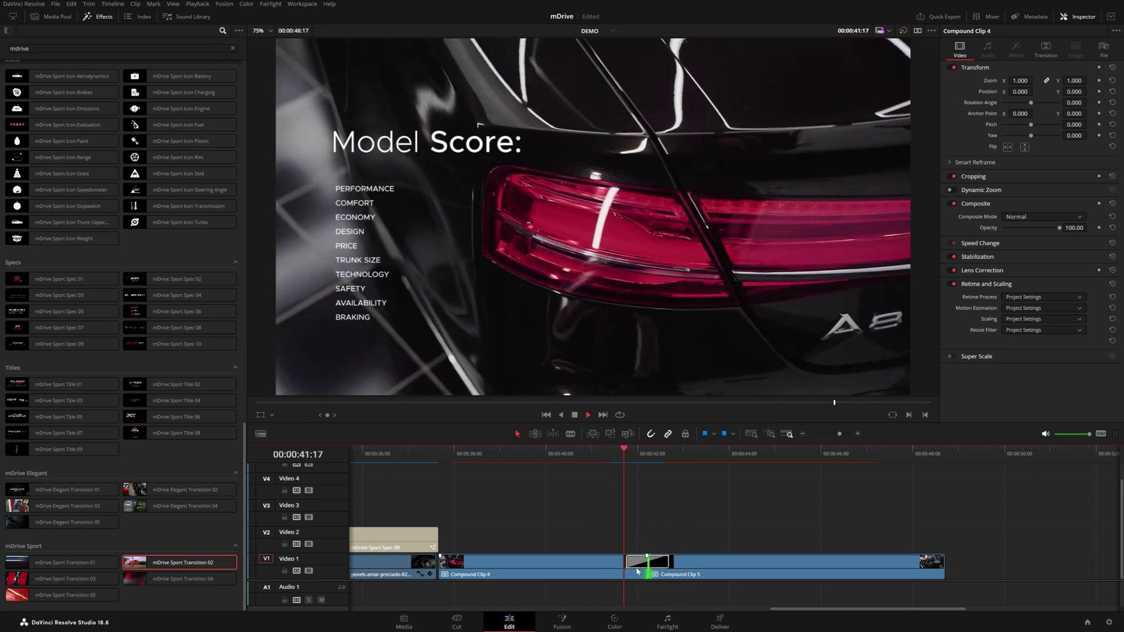
Step: Select the transition between the compound clips and step through its frames to examine how the slashes sweep across both shots and titles
left_click(635, 564)
key("space")
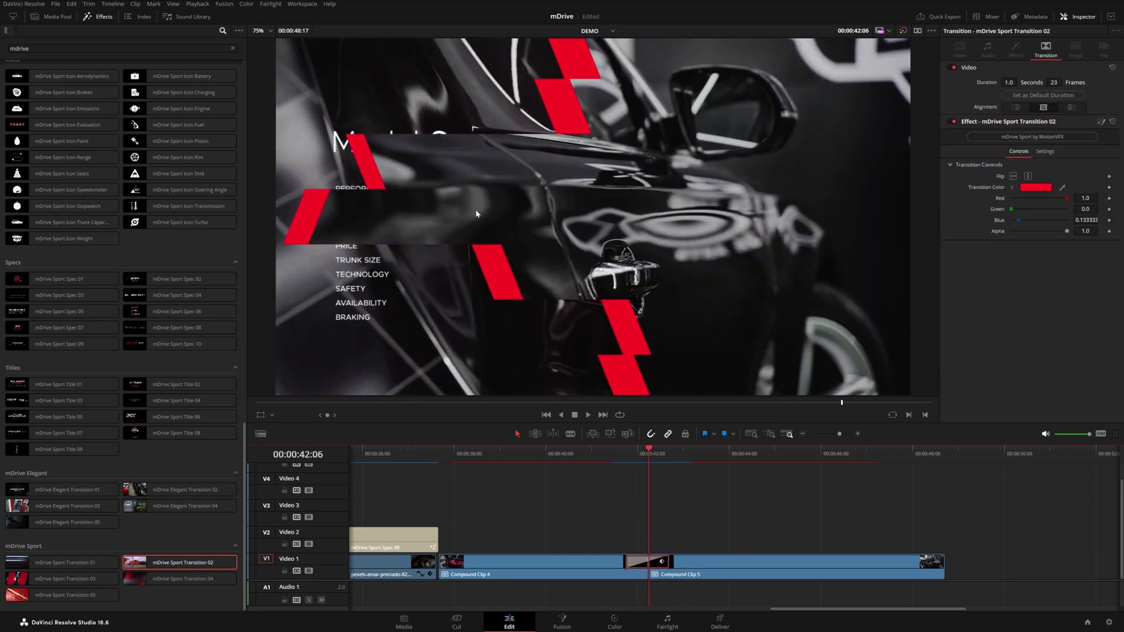
key("Left")
key("Left")
key("Right")
key("Right")
key("Right")
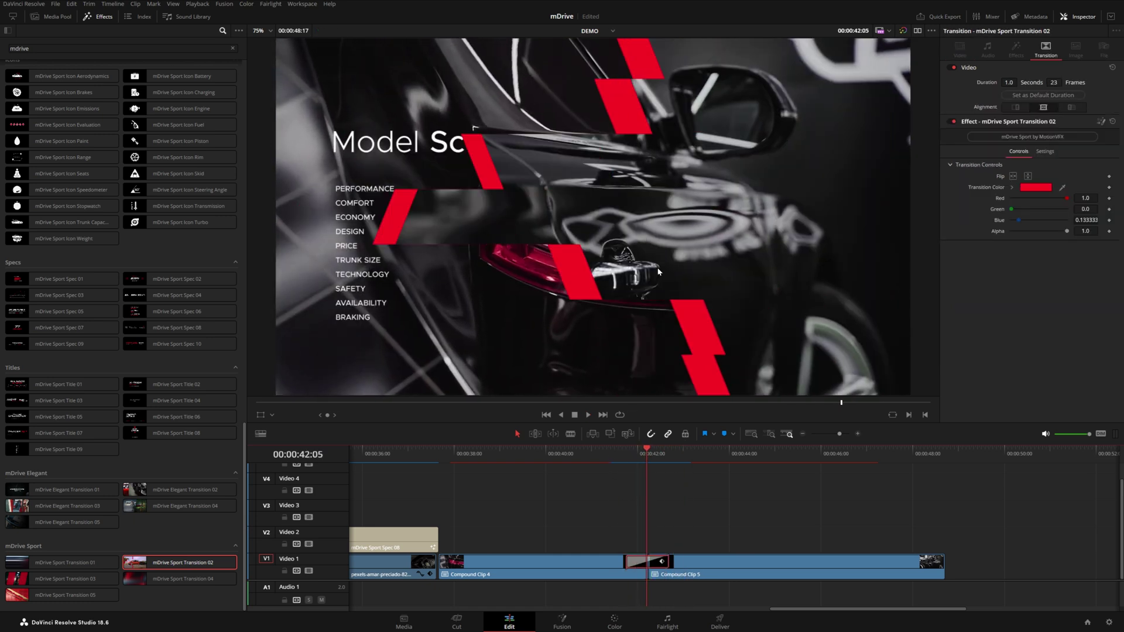
key("Left")
key("Left")
key("Left")
key("Left")
key("Left")
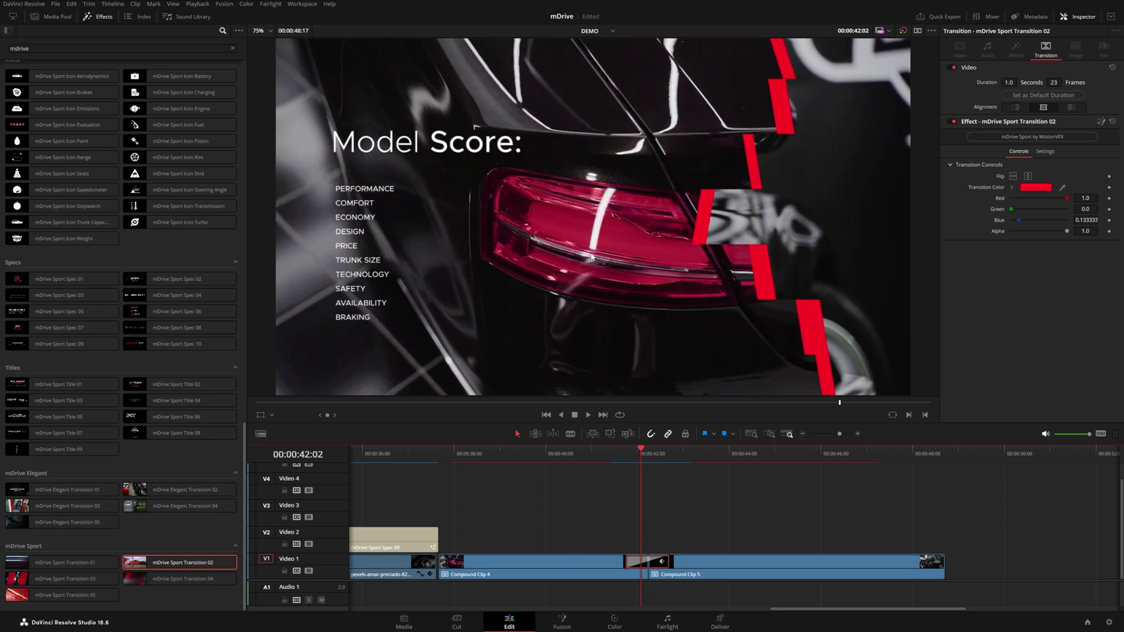
key("Right")
key("Right")
key("Right")
key("Right")
key("Right")
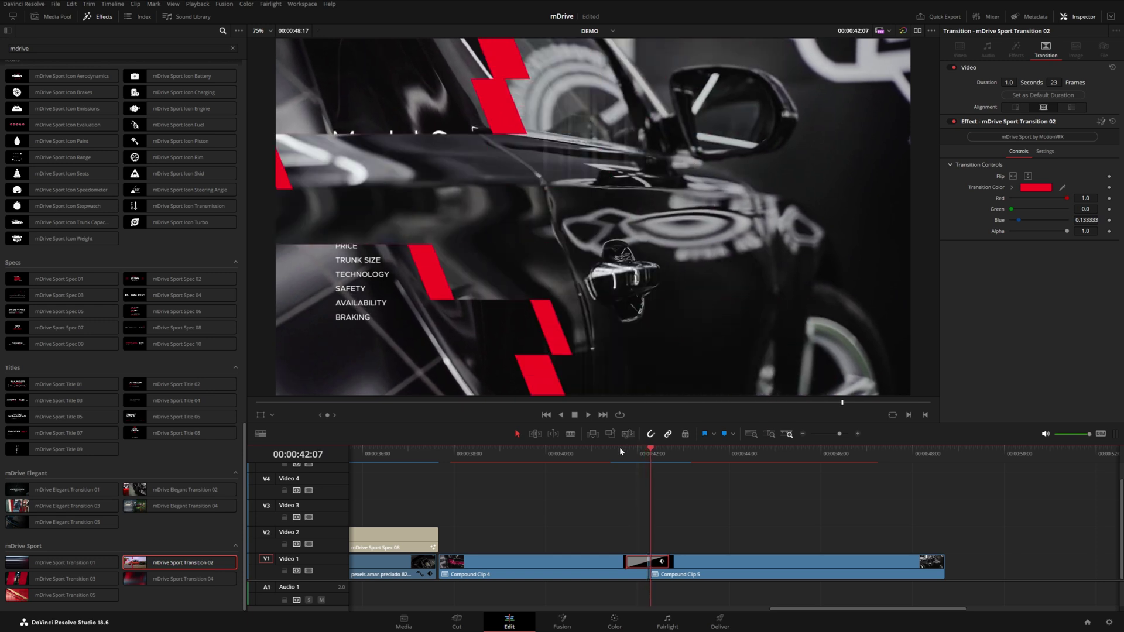
key("Left")
key("Left")
key("Left")
key("Left")
key("Left")
key("Left")
key("Left")
key("Left")
key("Left")
key("Left")
key("Left")
key("Left")
key("Left")
key("Right")
key("Right")
key("Right")
key("Right")
key("Right")
key("Right")
key("Right")
key("Right")
key("Right")
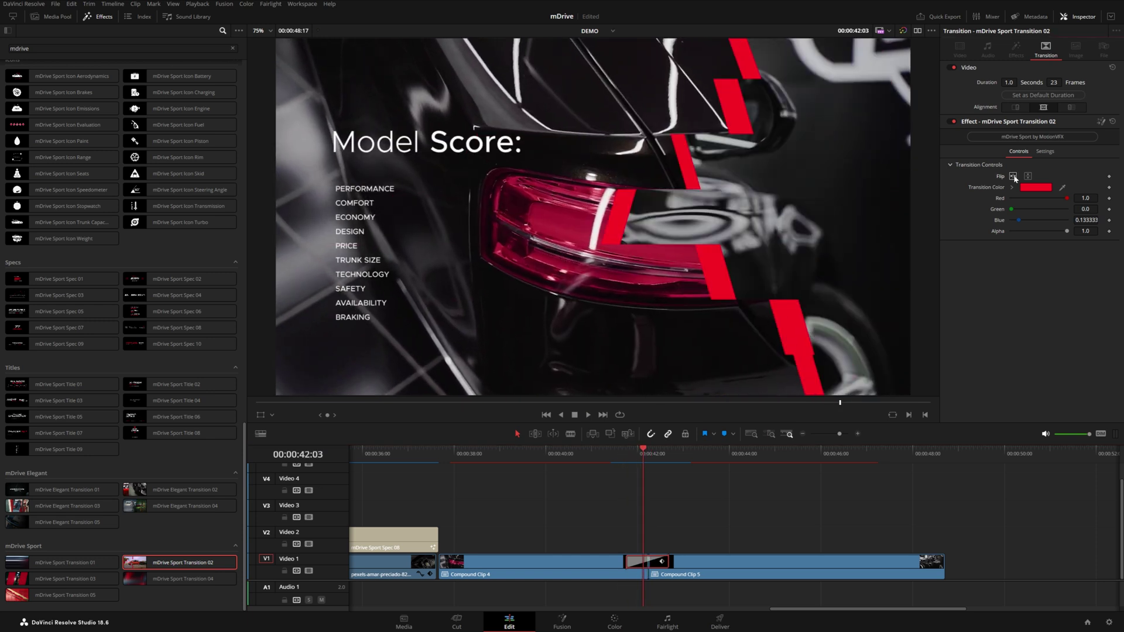
Step: Flip the mDrive Sport Transition 02 effect horizontally and replay it from before the cut
left_click(1013, 176)
left_click(596, 460)
key("space")
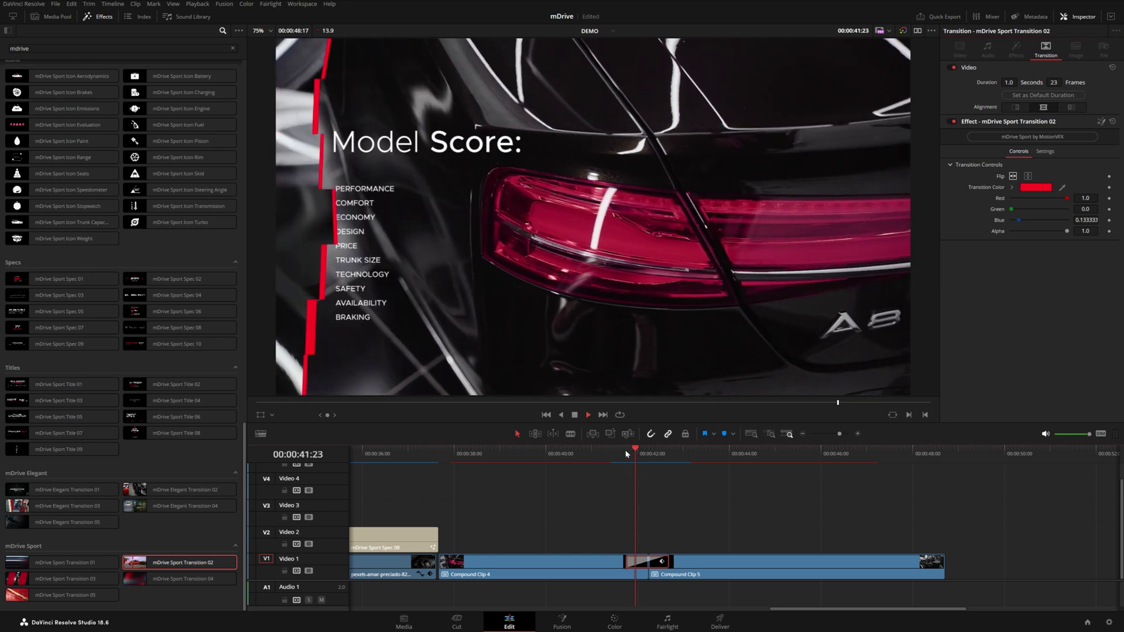